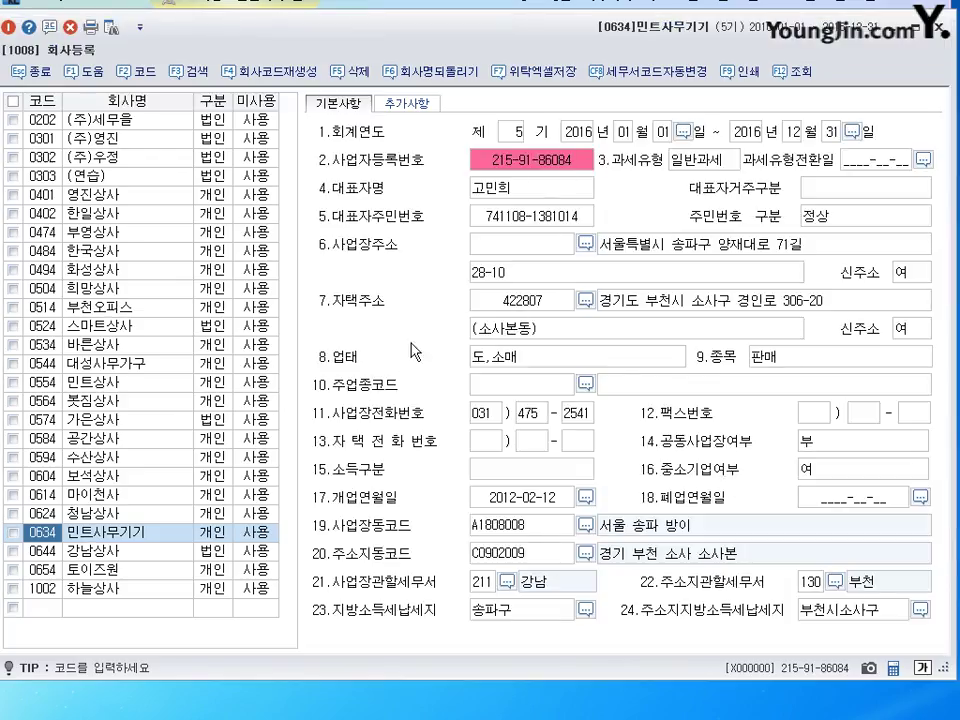
# Correct 민트사무기기's business registration number to 19-80684.
pyautogui.click(507, 170)
pyautogui.write('1')
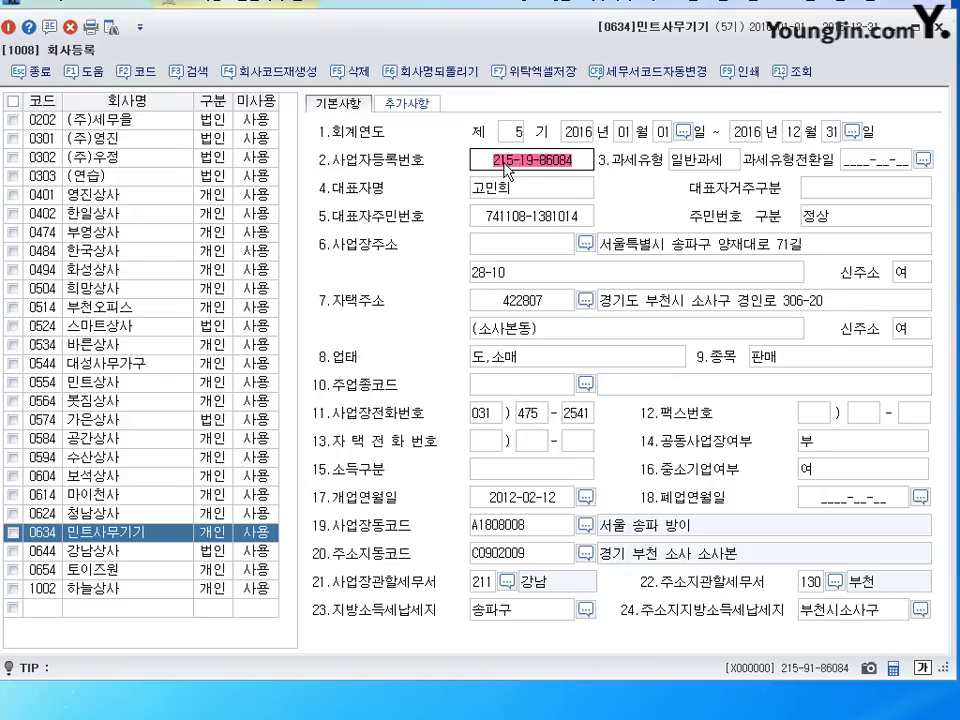
pyautogui.write('9-80684')
pyautogui.click(507, 170)
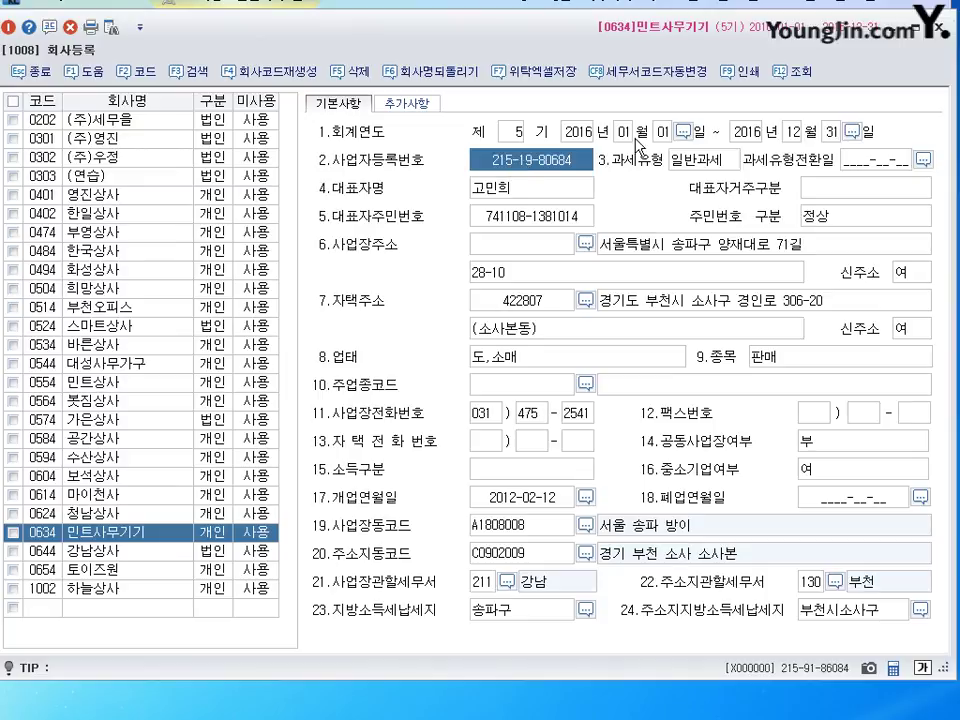
pyautogui.press('Return')
pyautogui.click(520, 167)
# Review the representative, resident number, business address and business type fields.
pyautogui.click(508, 188)
pyautogui.click(506, 226)
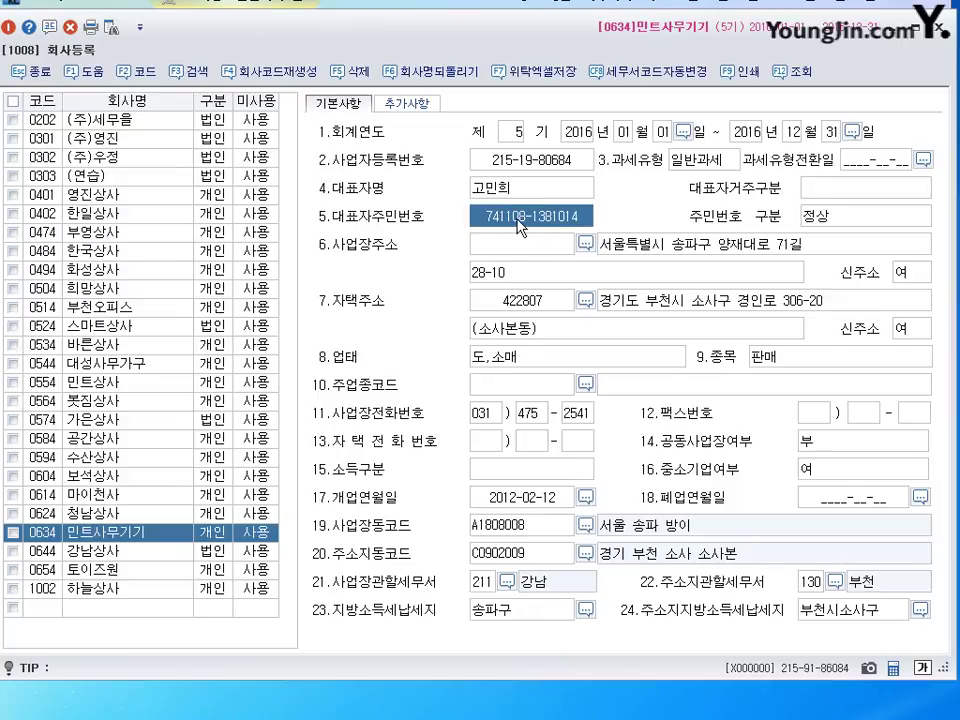
pyautogui.click(747, 248)
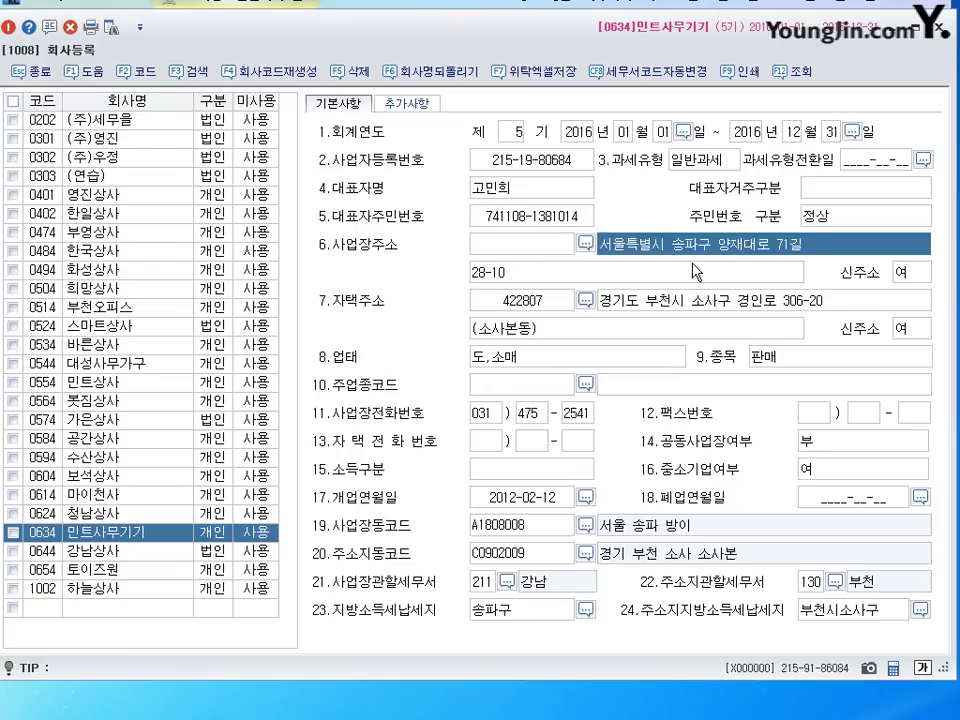
pyautogui.press('Return')
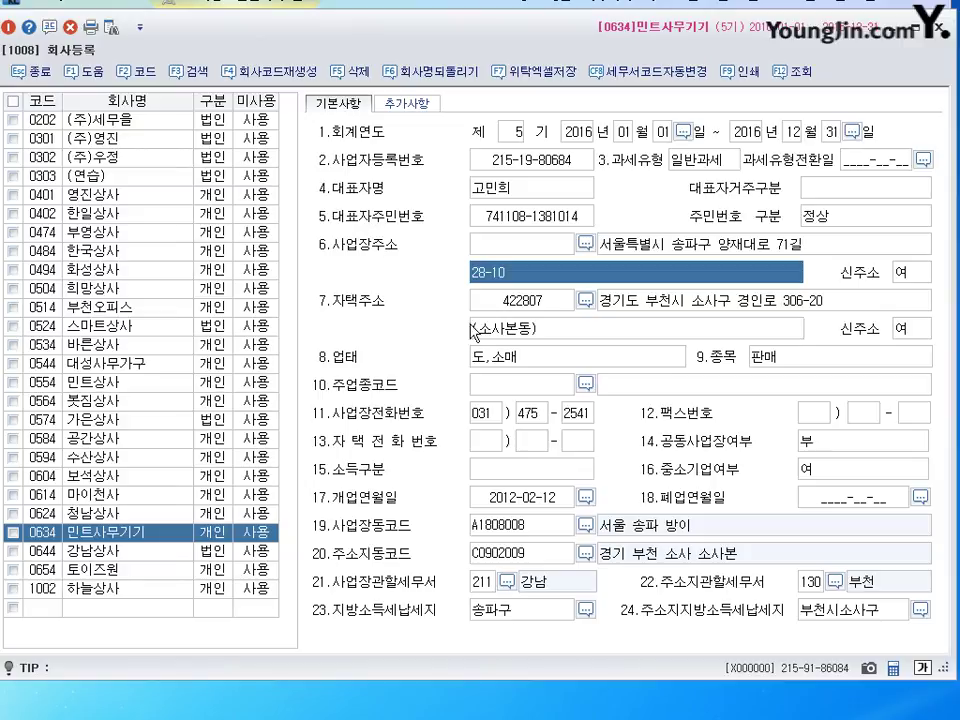
pyautogui.click(537, 368)
pyautogui.click(777, 362)
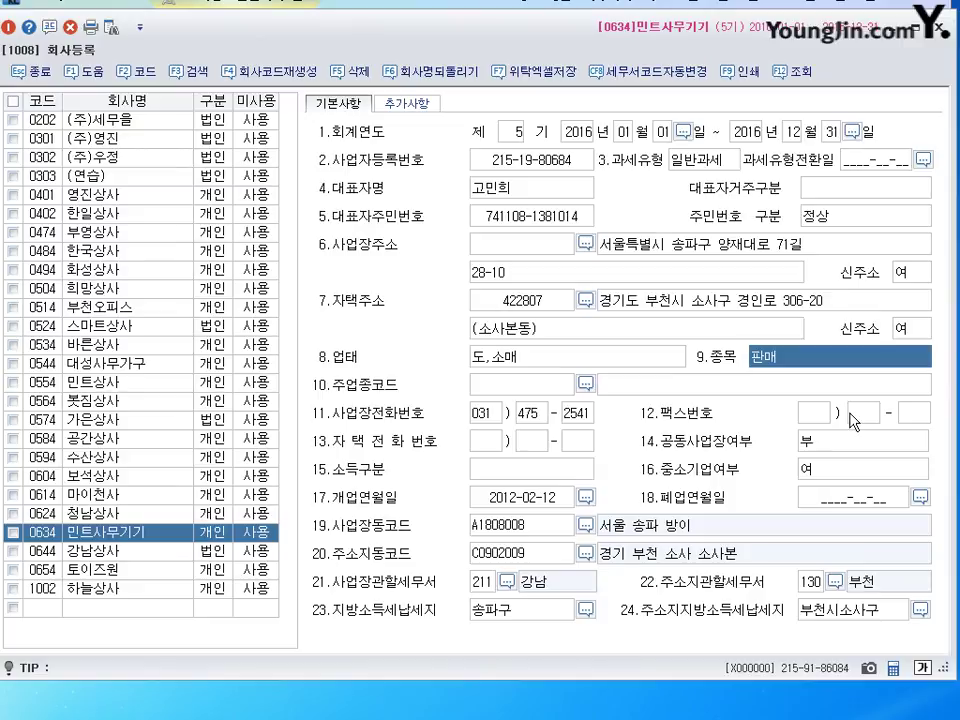
# Change the business item to 프린터 및 복사기 판매 and the tax office to 215 송파.
pyautogui.write('프린터 및 ')
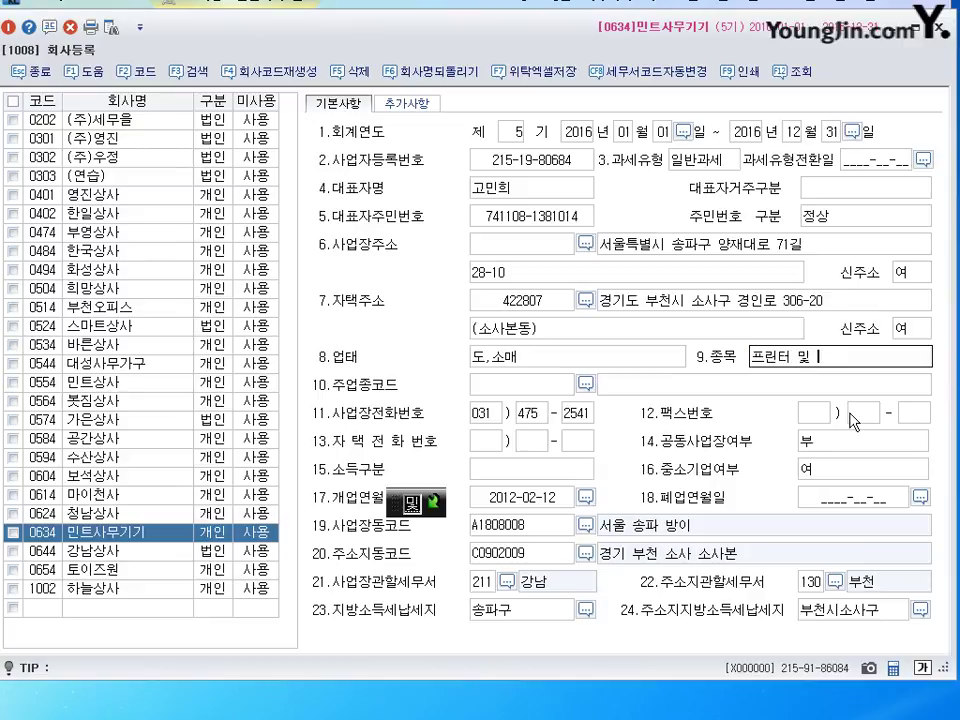
pyautogui.write('복사기 판매')
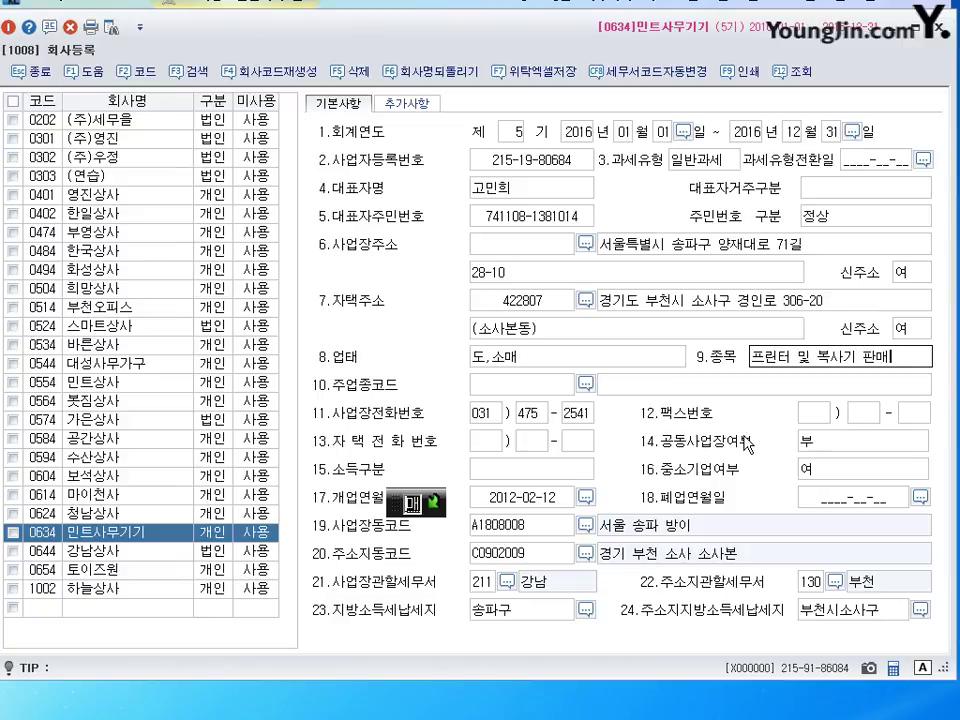
pyautogui.click(500, 498)
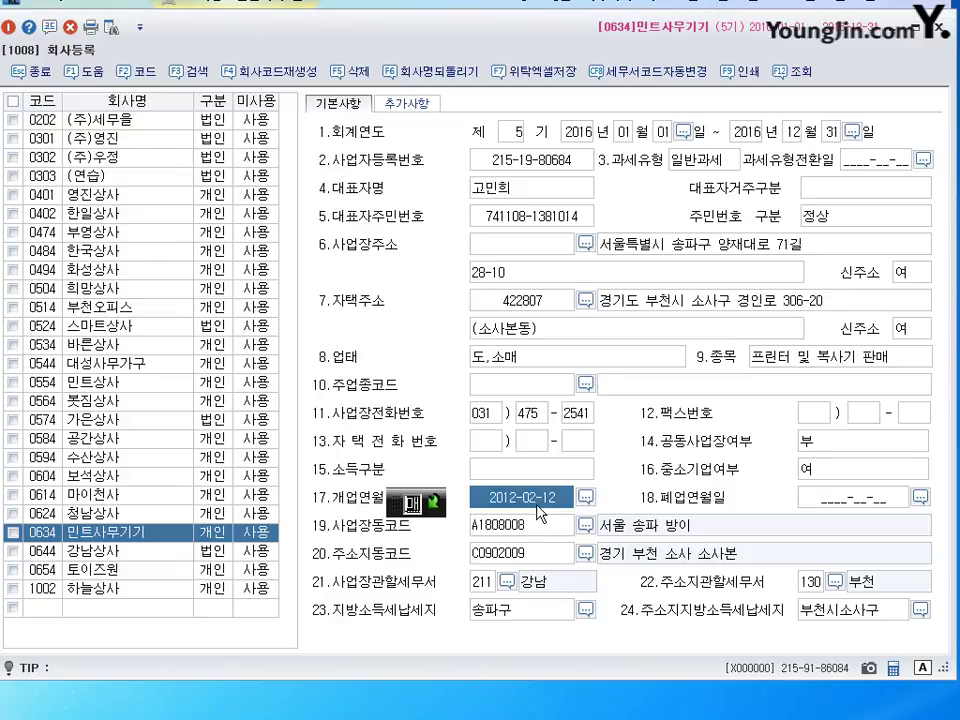
pyautogui.click(488, 582)
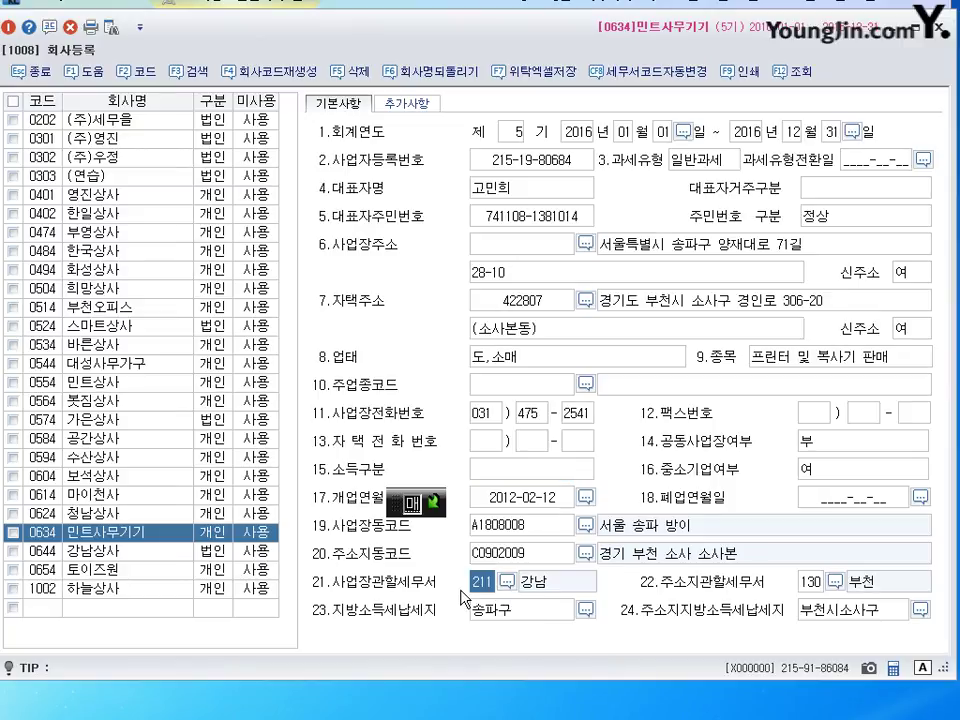
pyautogui.press('F2')
pyautogui.write('송파')
pyautogui.press('Escape')
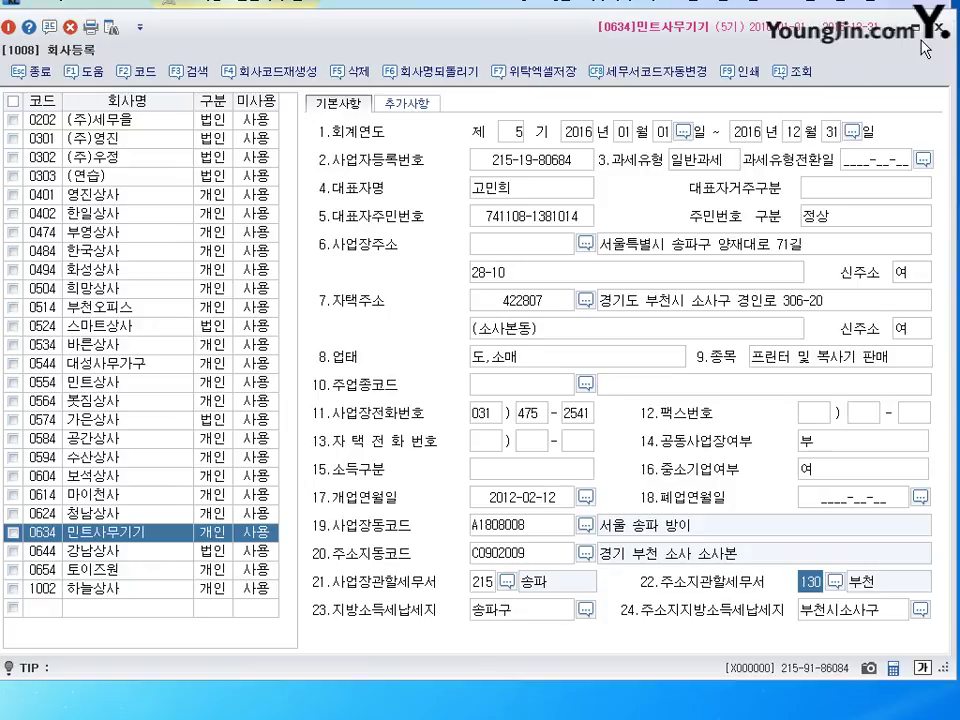
pyautogui.press('Escape')
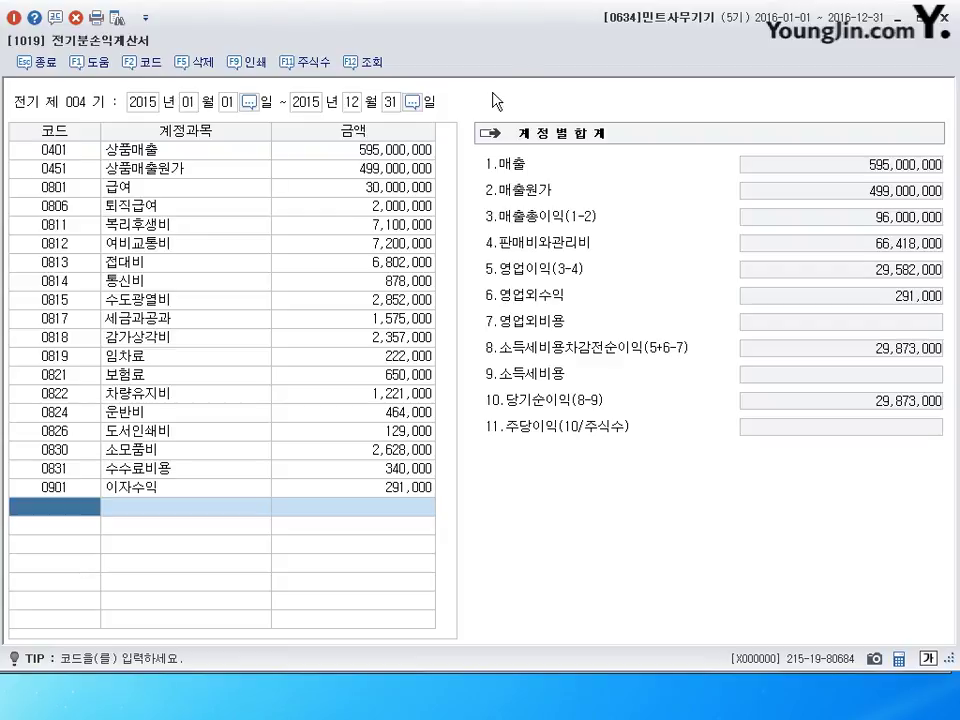
# Check 상품매출 and the 0451 상품매출원가 breakdown of 499,000,000, then close the statement.
pyautogui.click(391, 155)
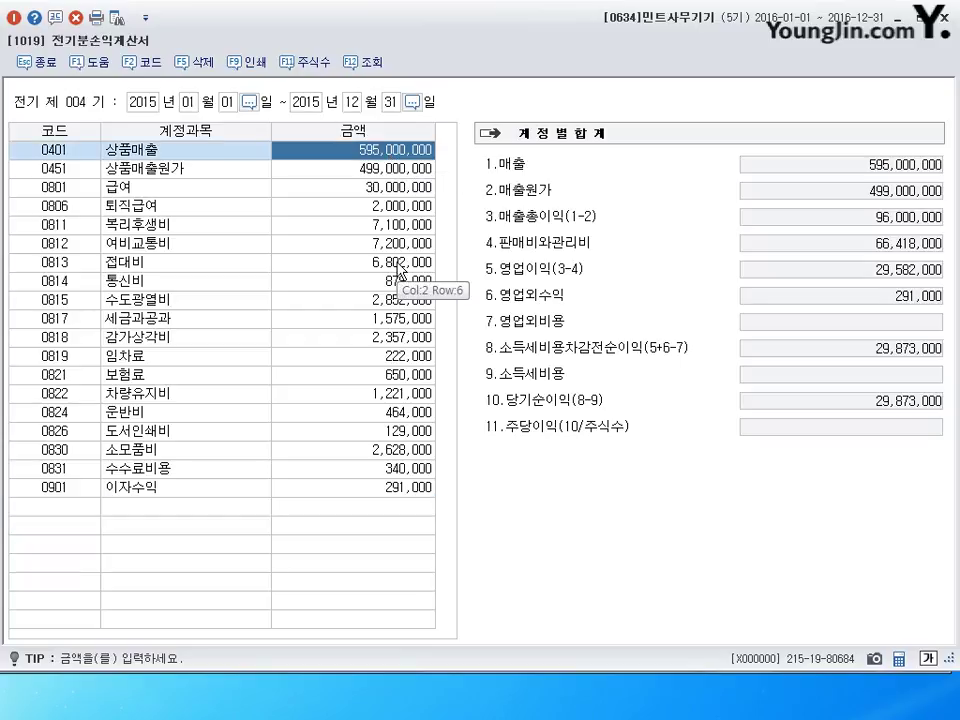
pyautogui.click(400, 168)
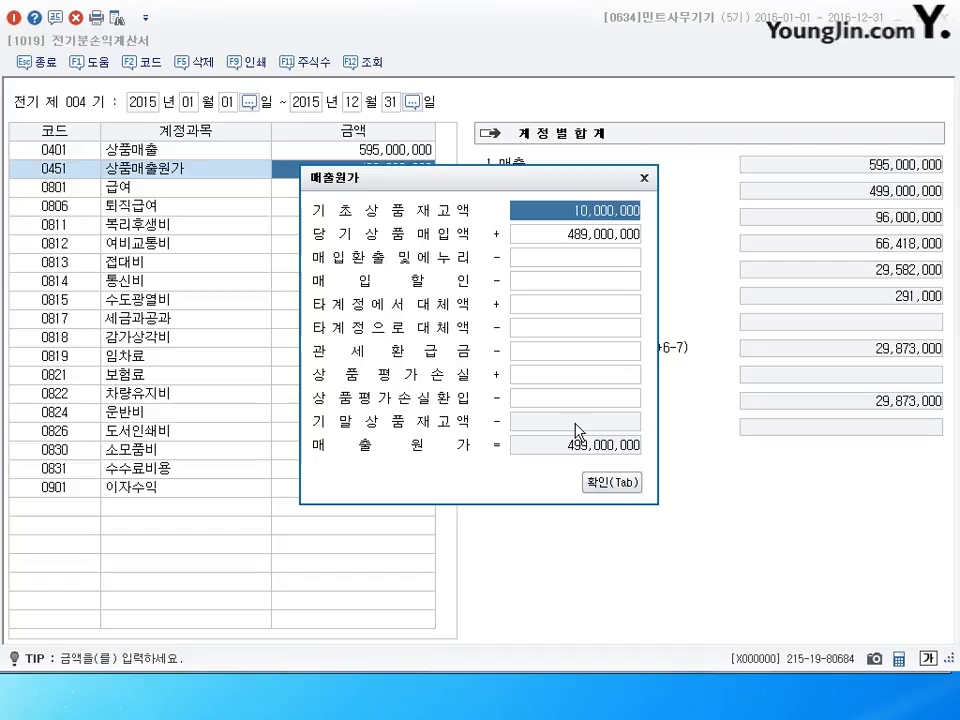
pyautogui.click(611, 484)
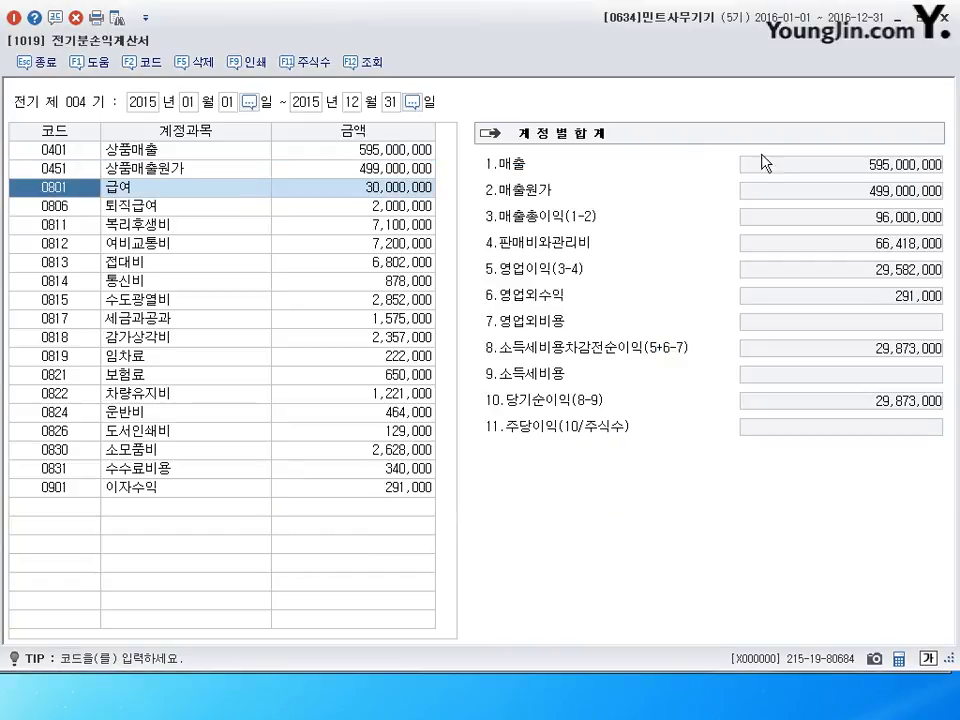
pyautogui.press('Escape')
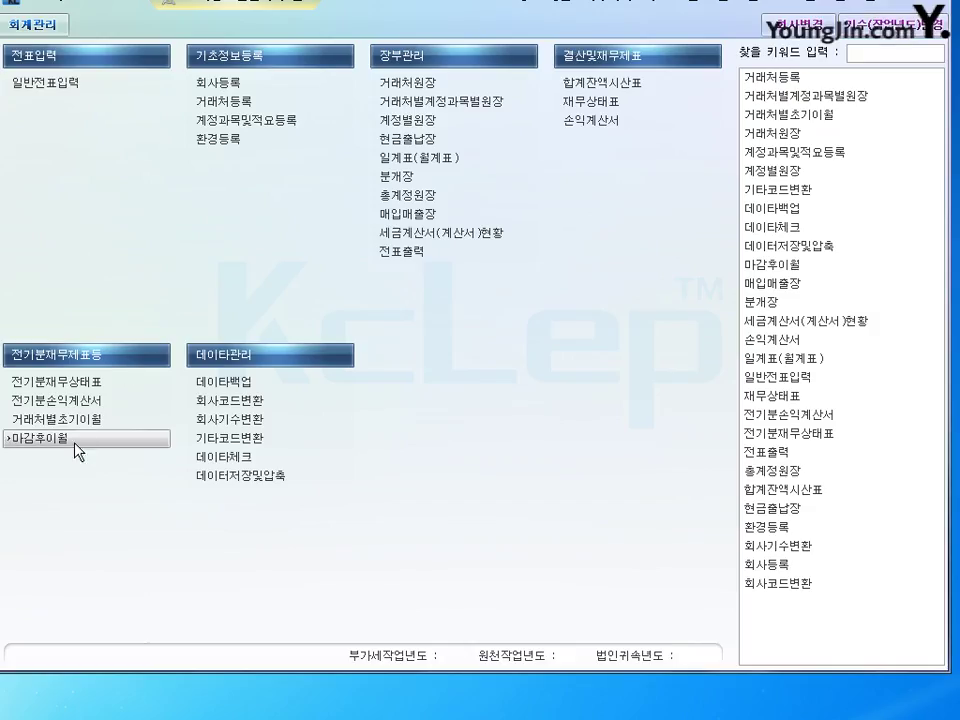
# Add account 0146 상품 at 8,000,000 to the prior-year balance sheet.
pyautogui.click(88, 385)
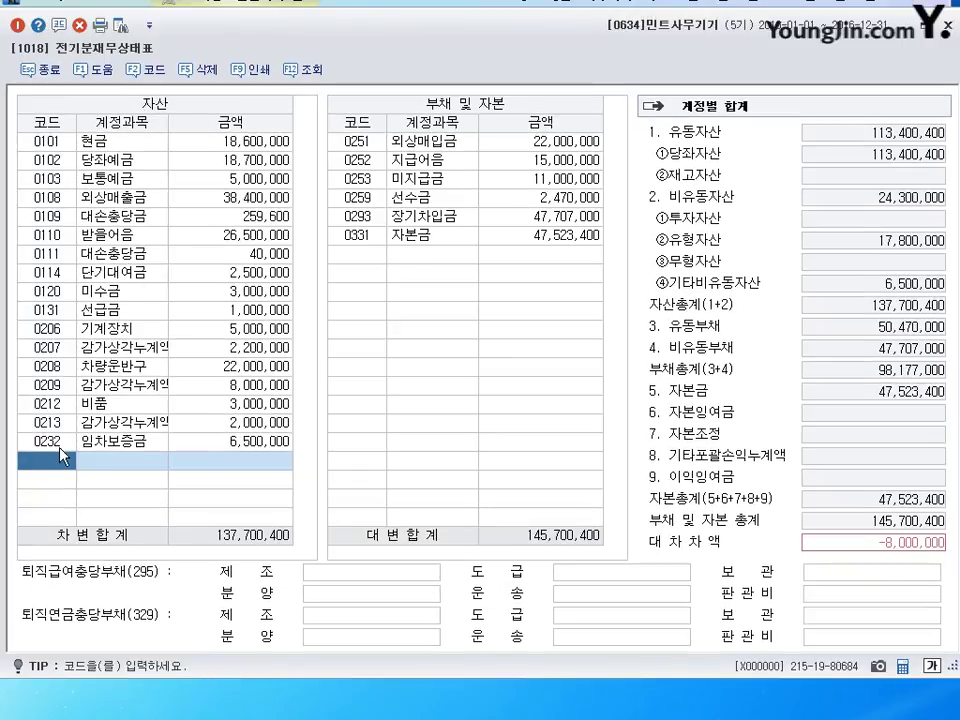
pyautogui.write('146')
pyautogui.press('Return')
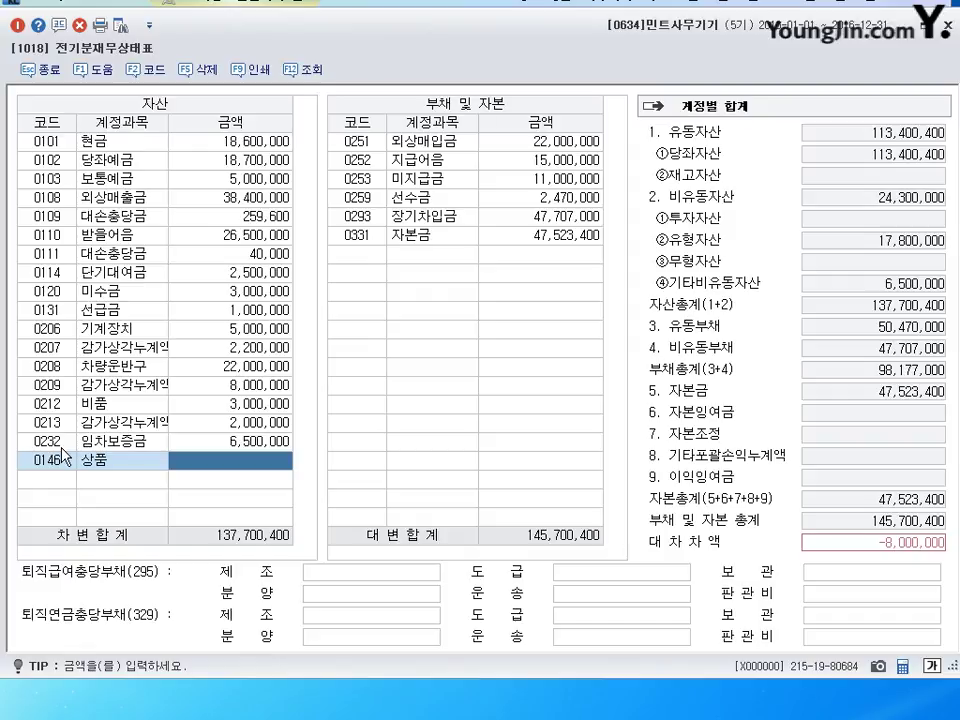
pyautogui.write('8000000')
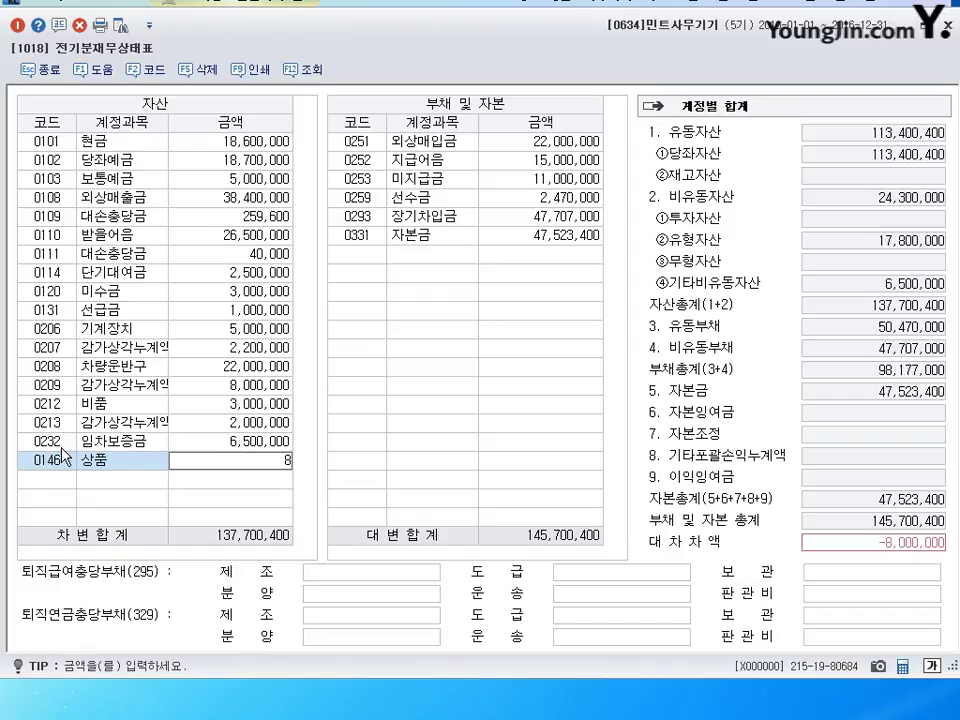
pyautogui.press('Return')
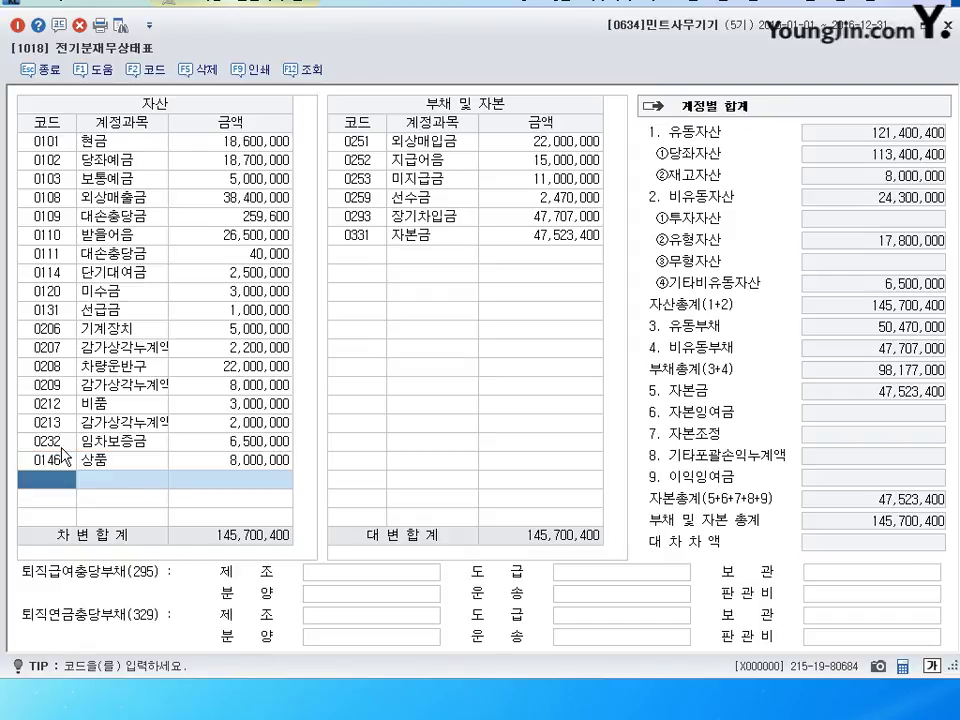
pyautogui.click(946, 28)
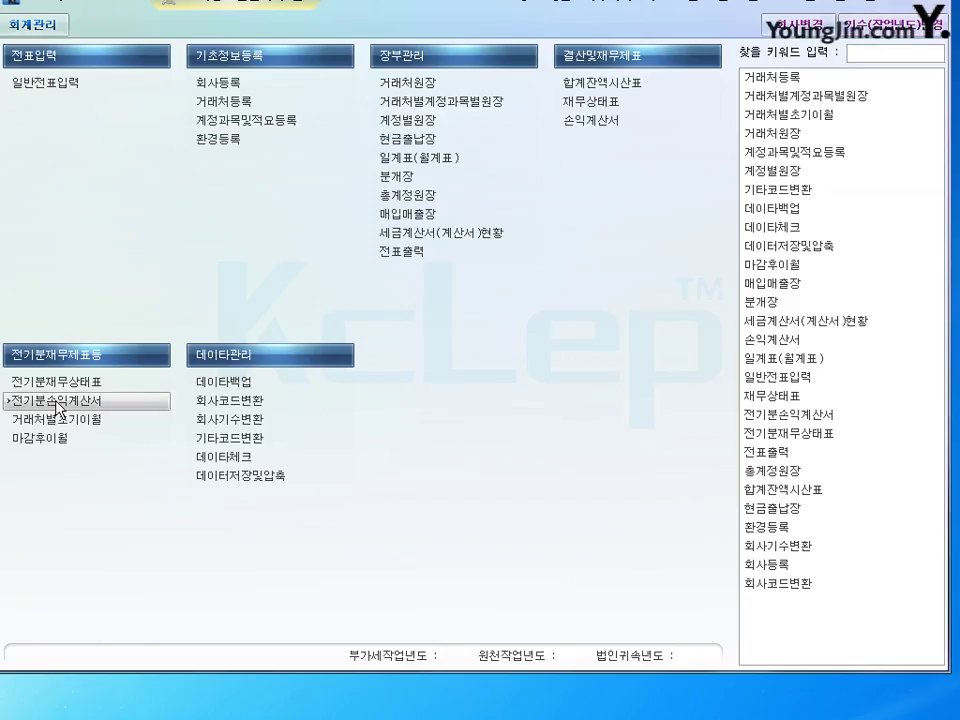
# Reapply the 0451 매출원가 breakdown so 8,000,000 ending inventory gives 491,000,000.
pyautogui.click(97, 402)
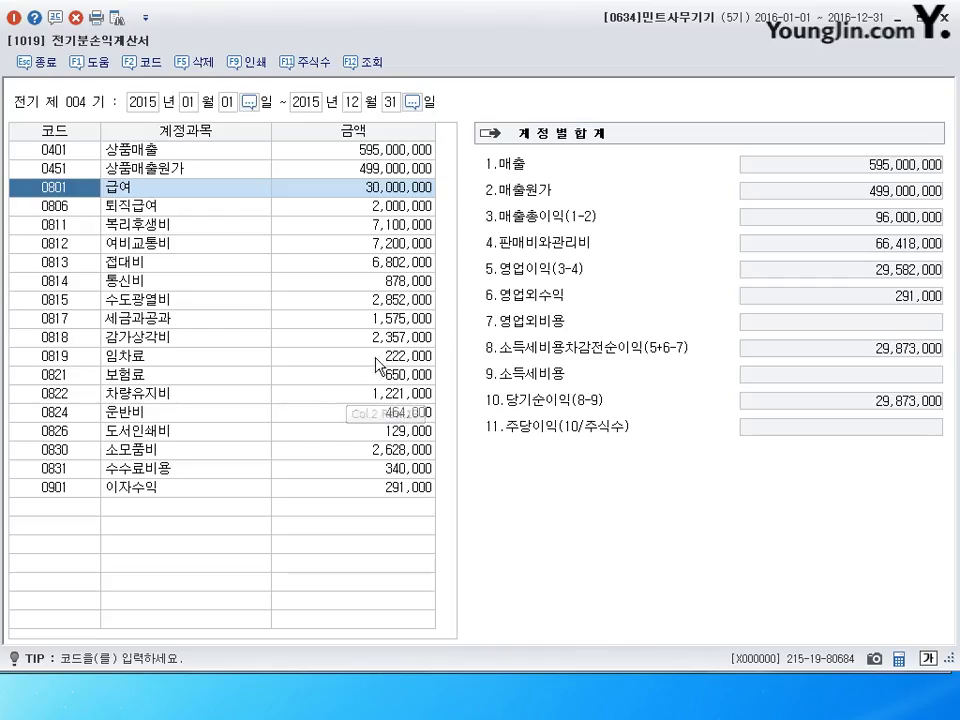
pyautogui.press('Up')
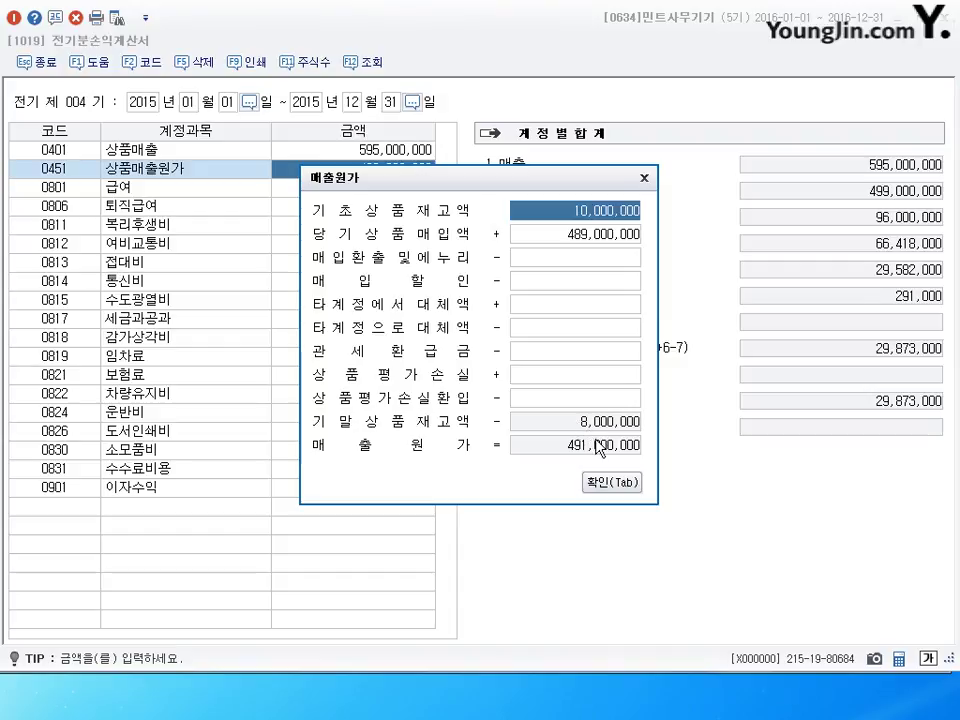
pyautogui.click(606, 487)
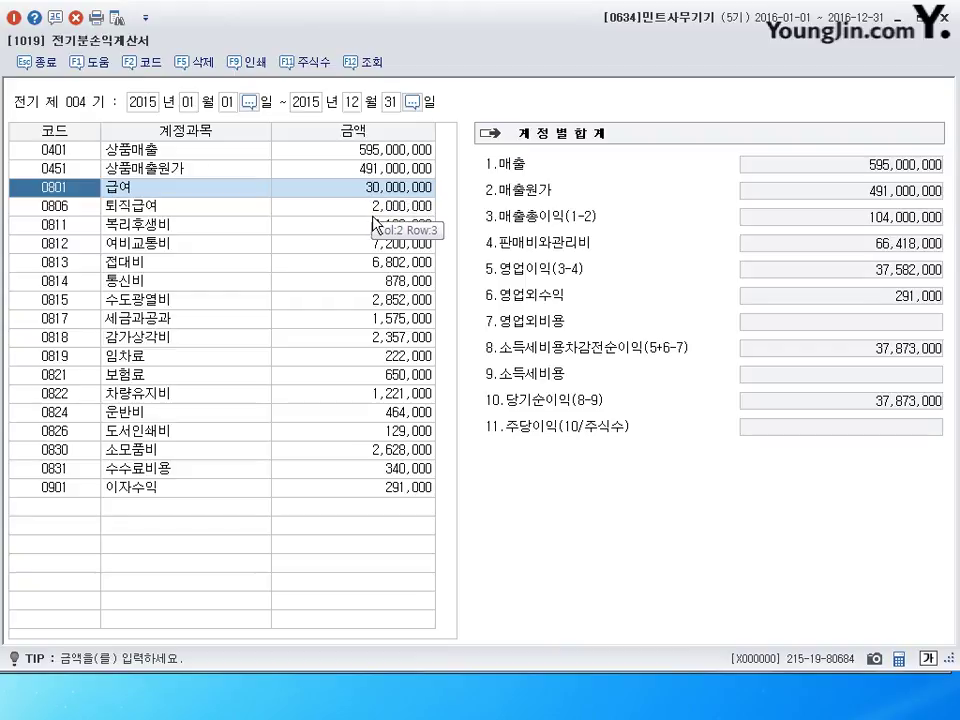
# Change the 0815 수도광열비 amount to 2,582,000.
pyautogui.click(381, 302)
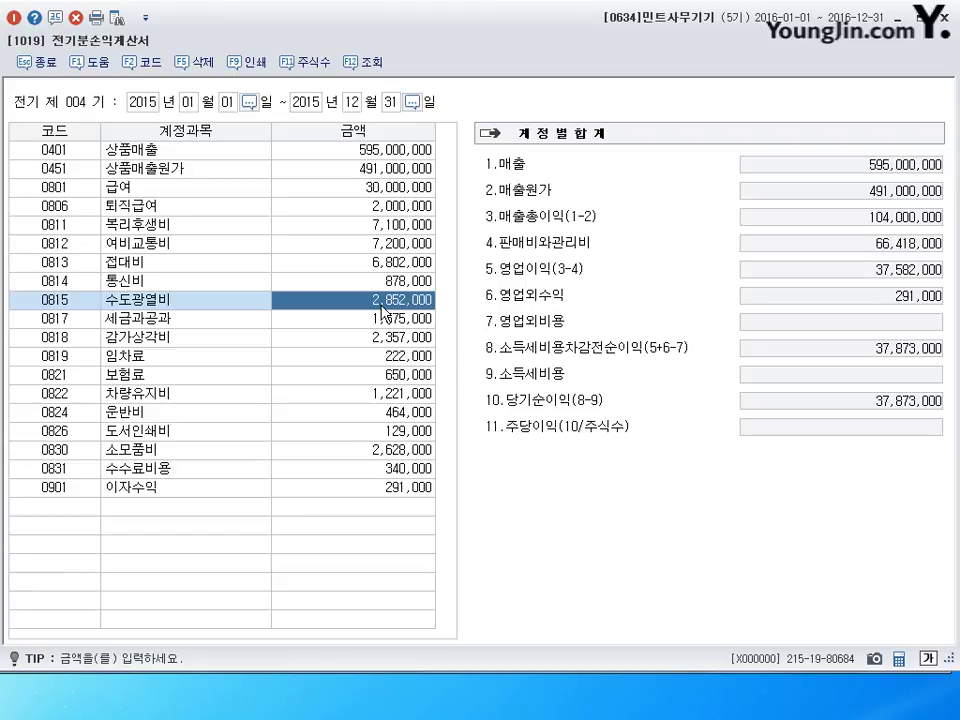
pyautogui.write('2582000')
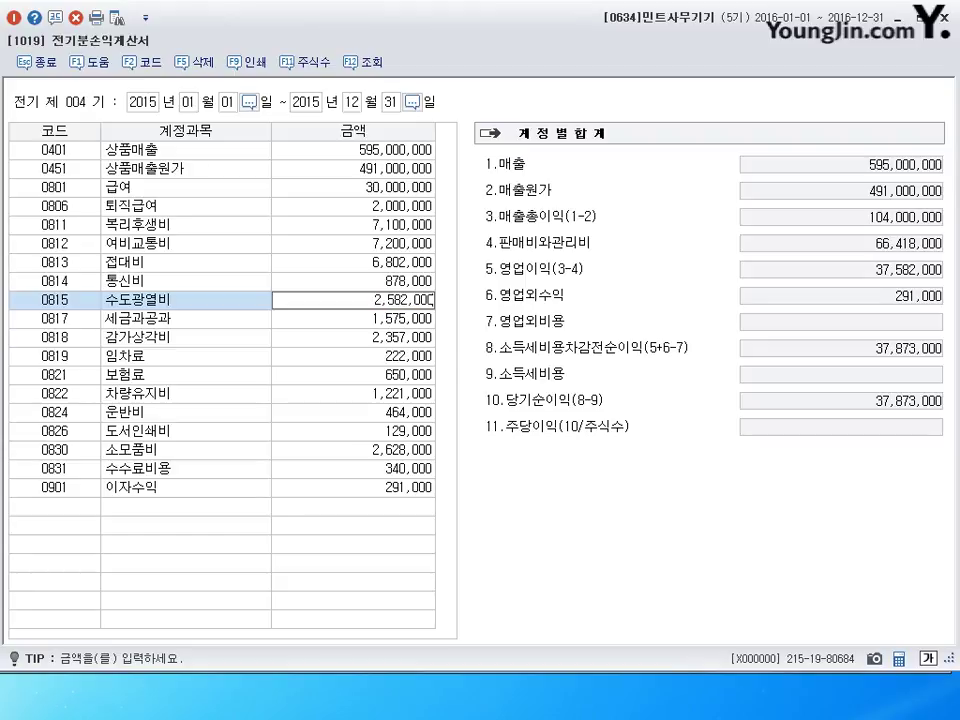
pyautogui.press('Return')
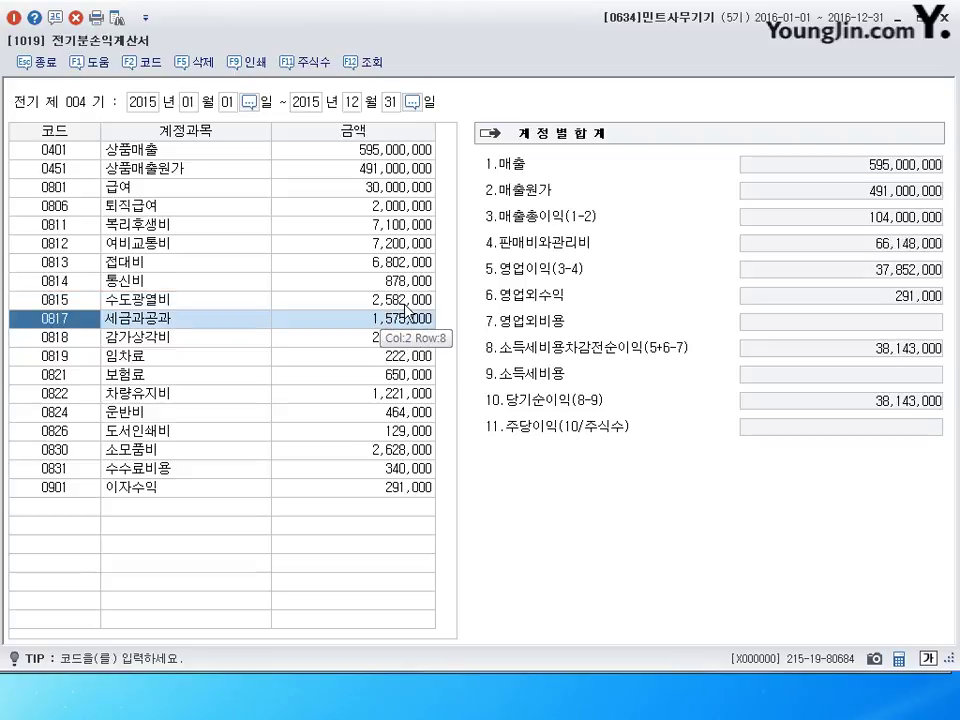
# Add 0951 이자비용 of 5,623,000 and close the prior-year income statement.
pyautogui.click(121, 512)
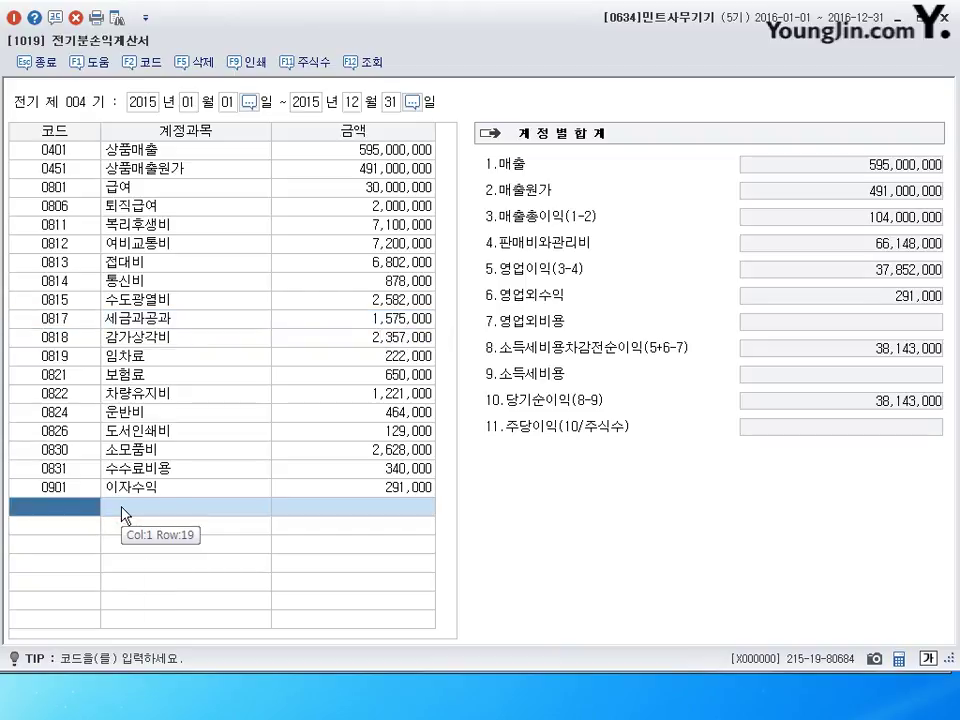
pyautogui.write('0951')
pyautogui.press('Return')
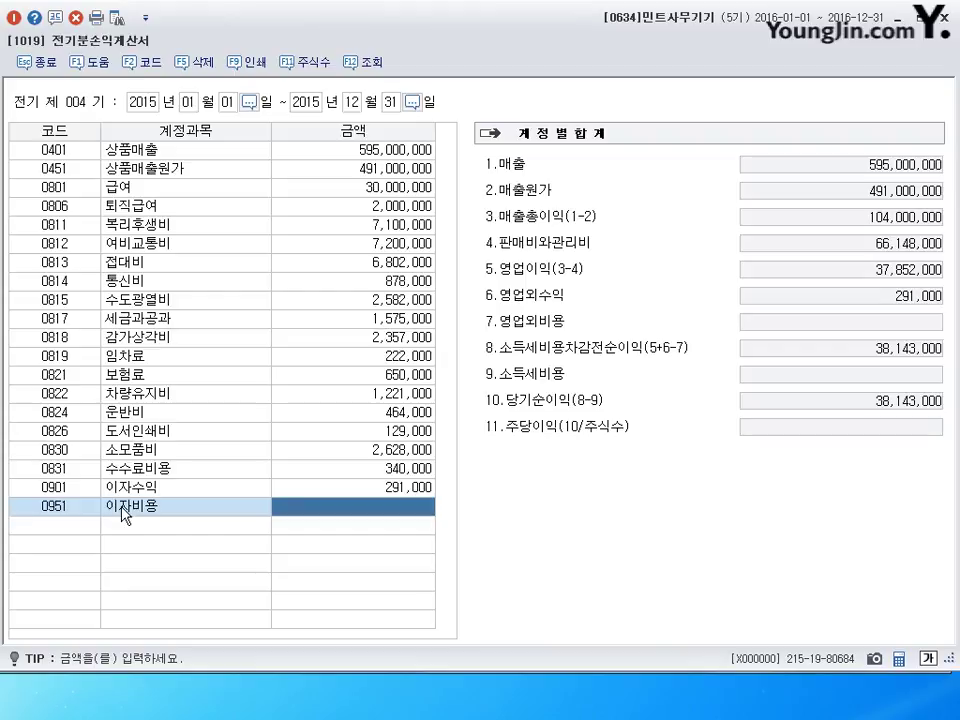
pyautogui.write('5623000')
pyautogui.press('Return')
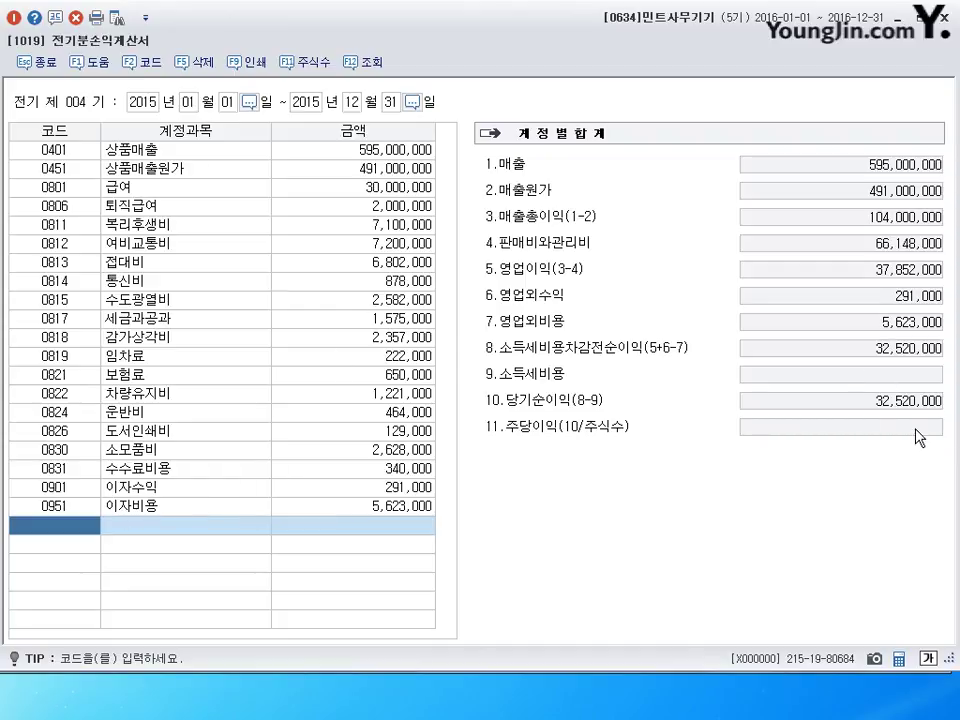
pyautogui.click(946, 19)
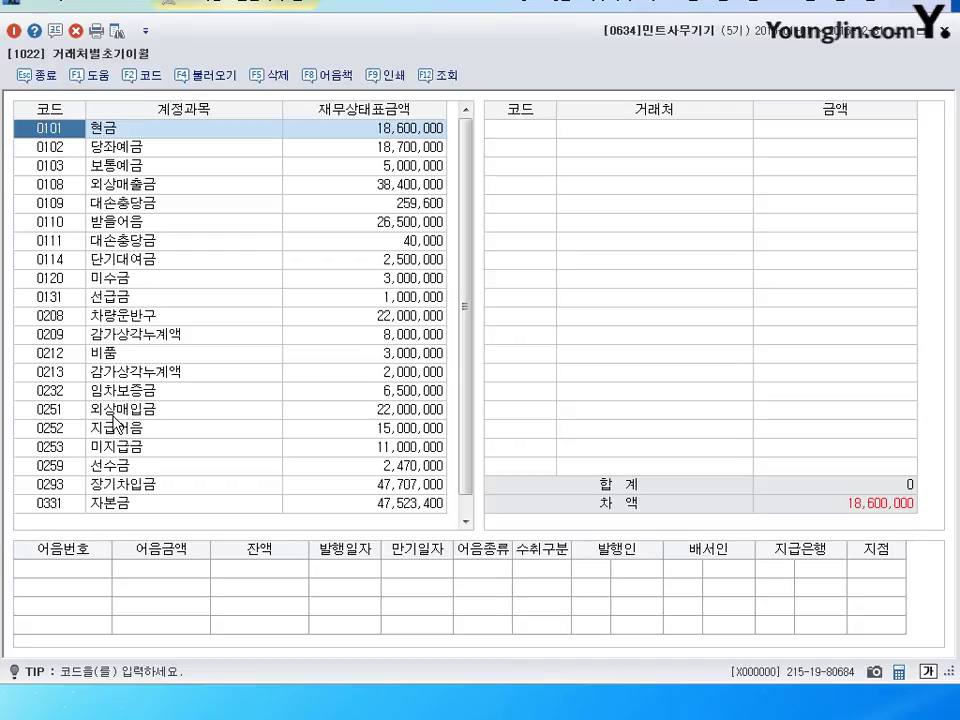
# Add 남들산업 with a 2,700,000 opening balance under 외상매출금.
pyautogui.click(112, 186)
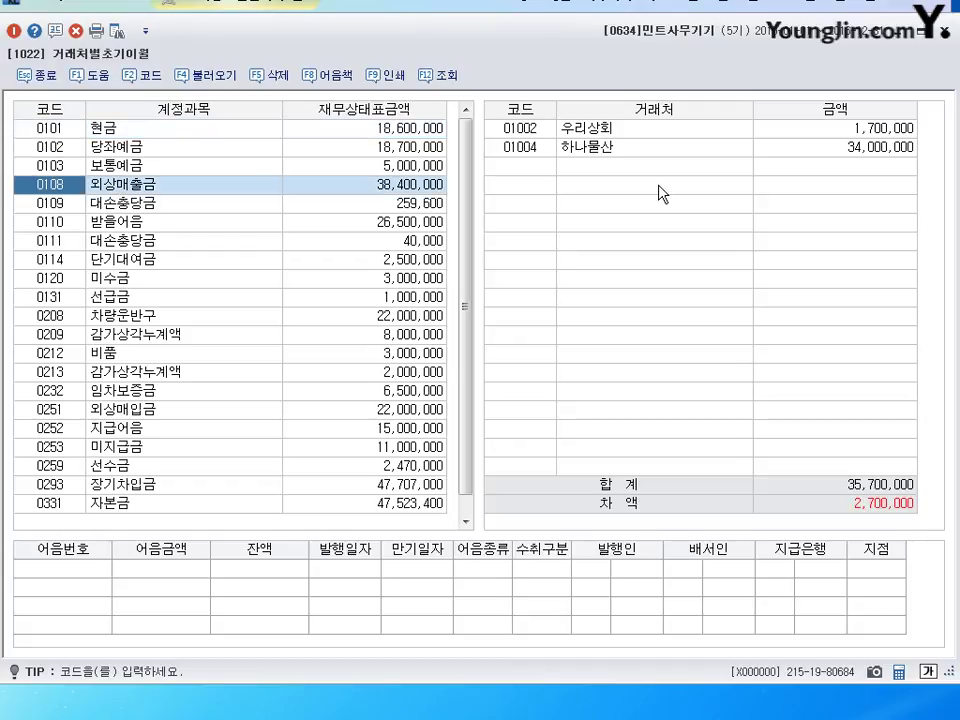
pyautogui.click(876, 148)
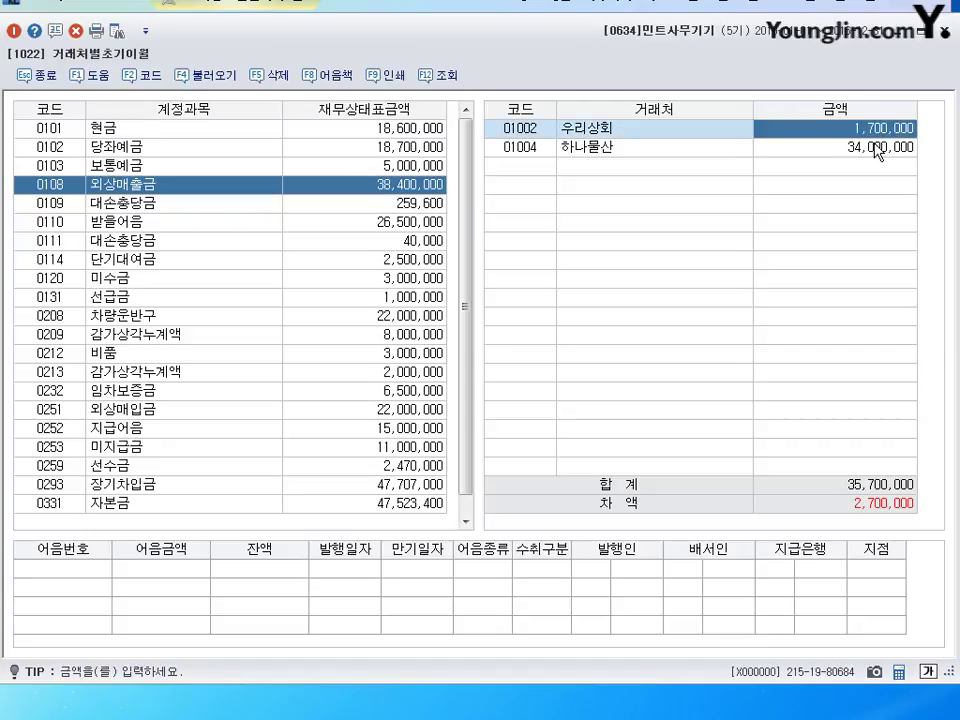
pyautogui.press('Down')
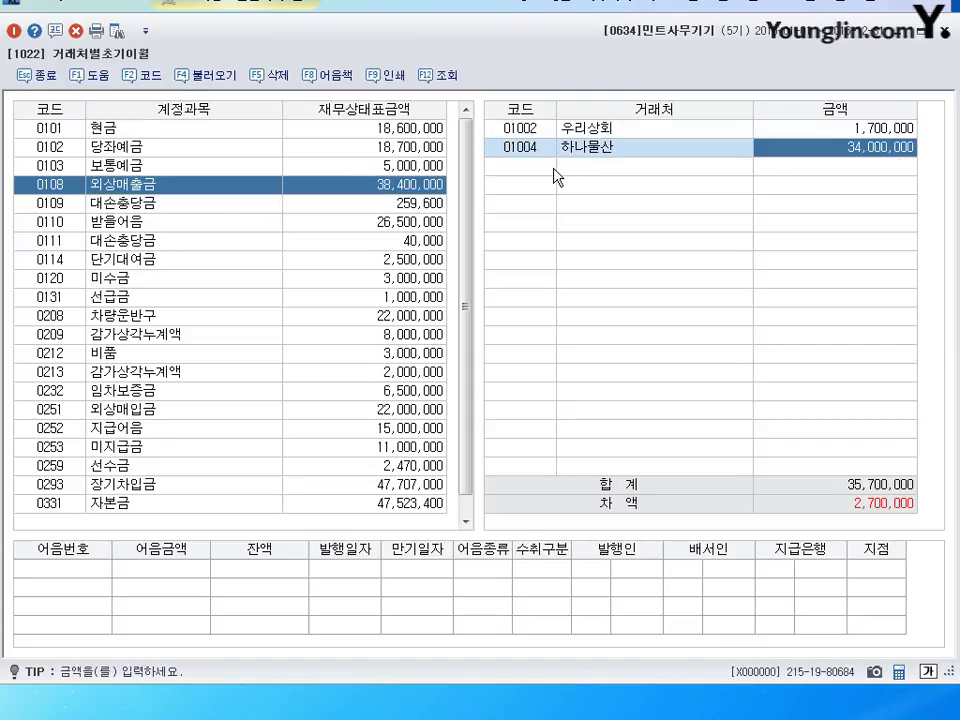
pyautogui.press('Return')
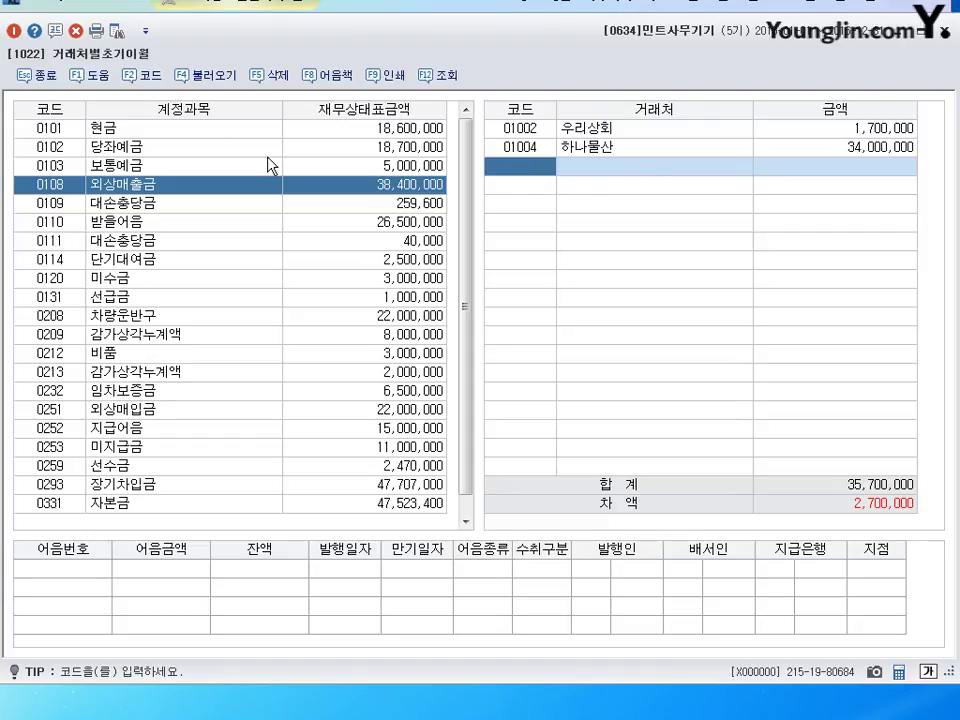
pyautogui.click(134, 80)
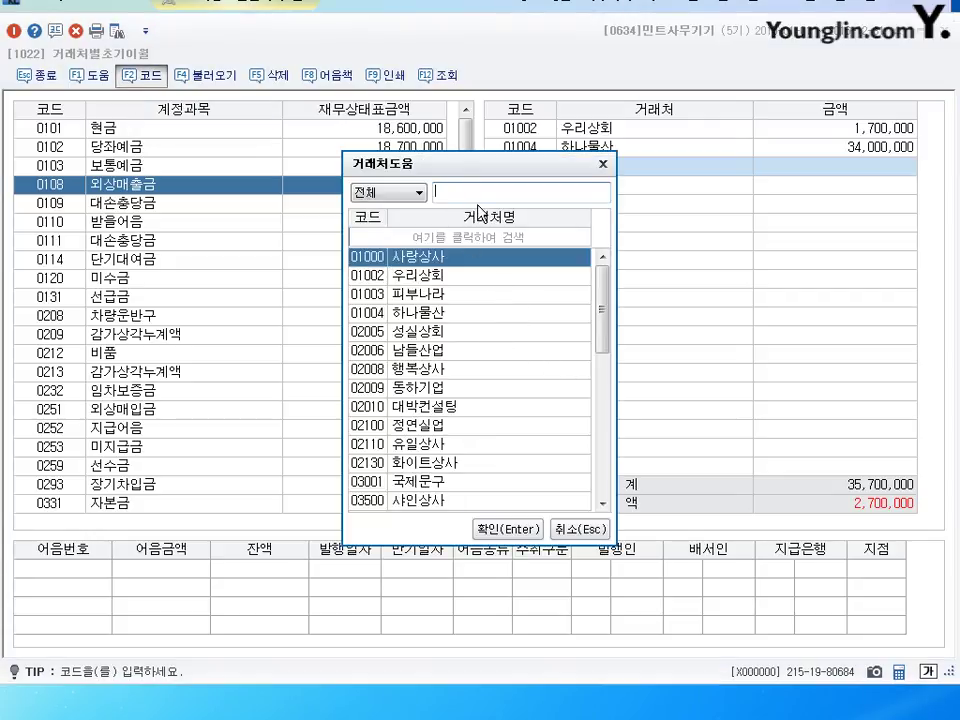
pyautogui.write('남ㄷ')
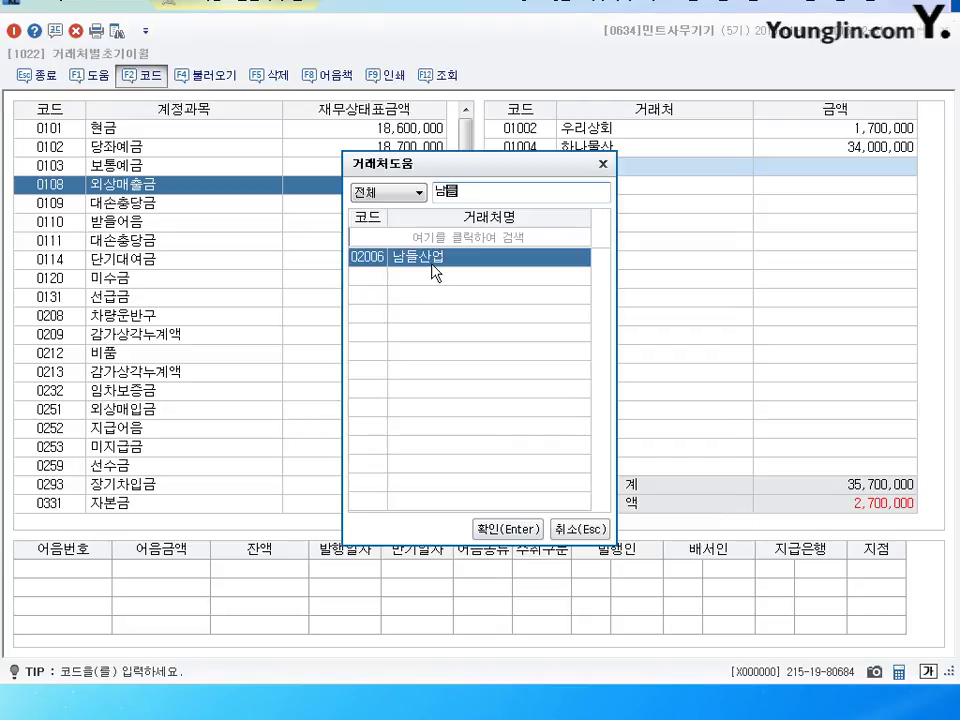
pyautogui.click(524, 527)
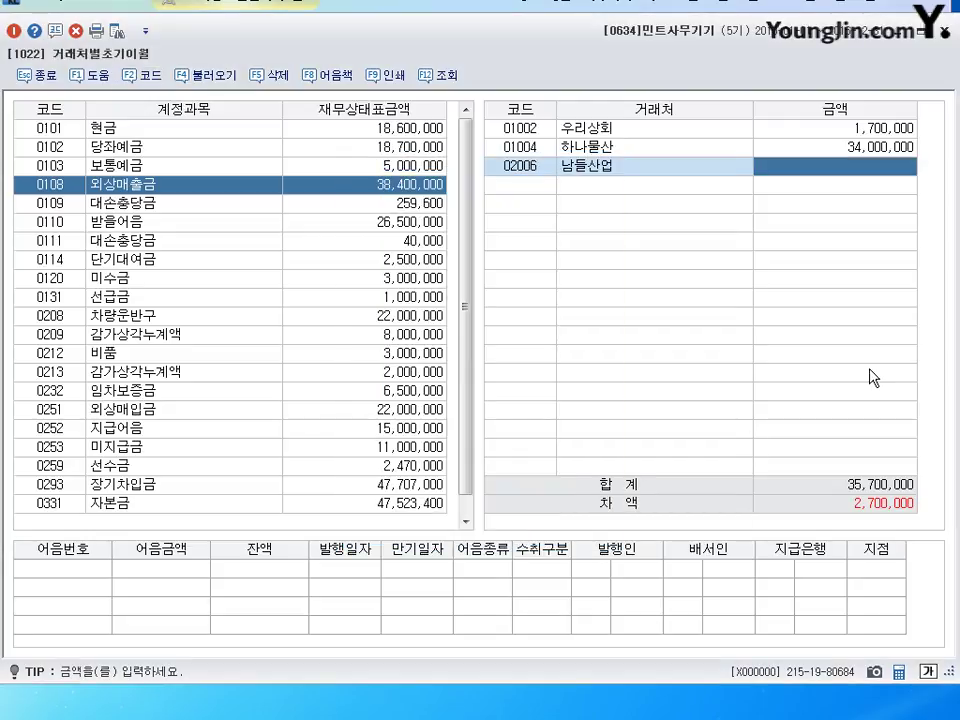
pyautogui.write('2700000')
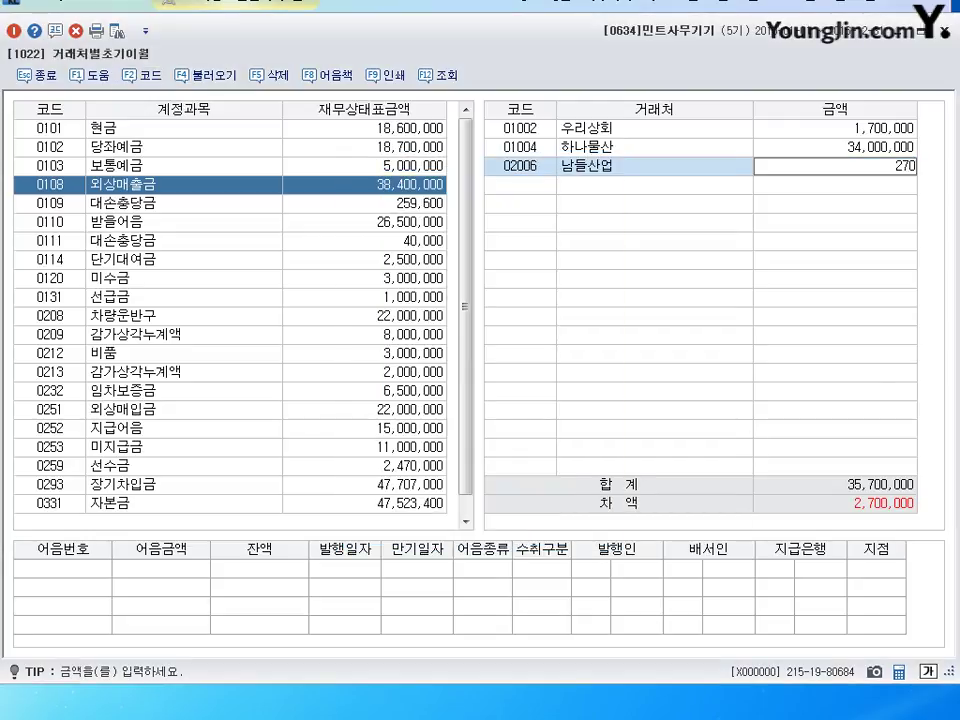
pyautogui.press('Return')
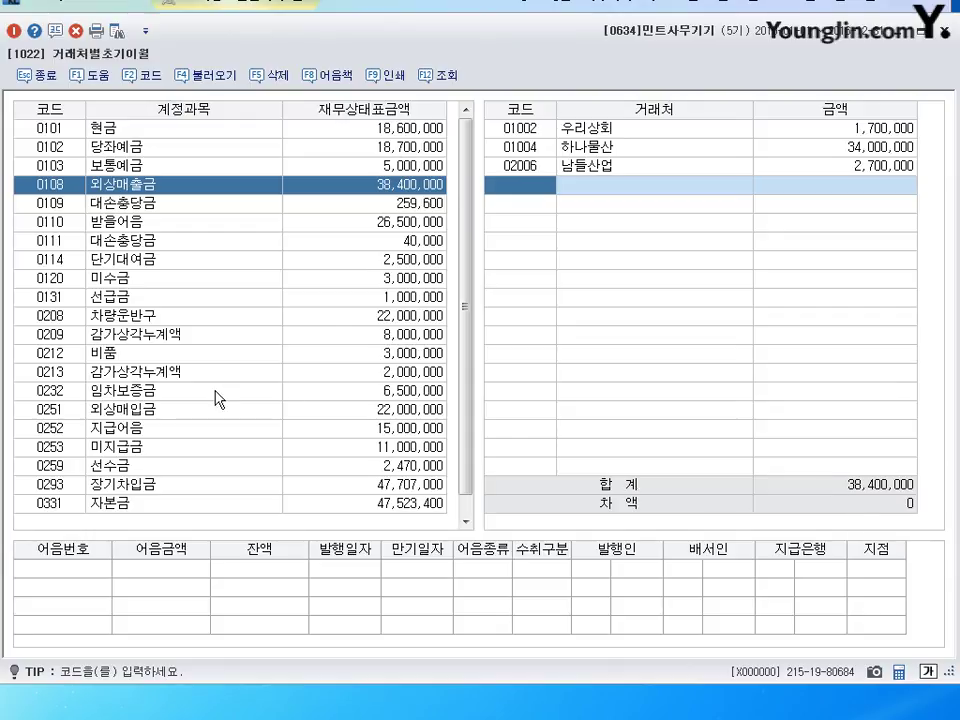
# Under 받을어음, correct 주연기계's opening balance to 20,000,000.
pyautogui.click(127, 224)
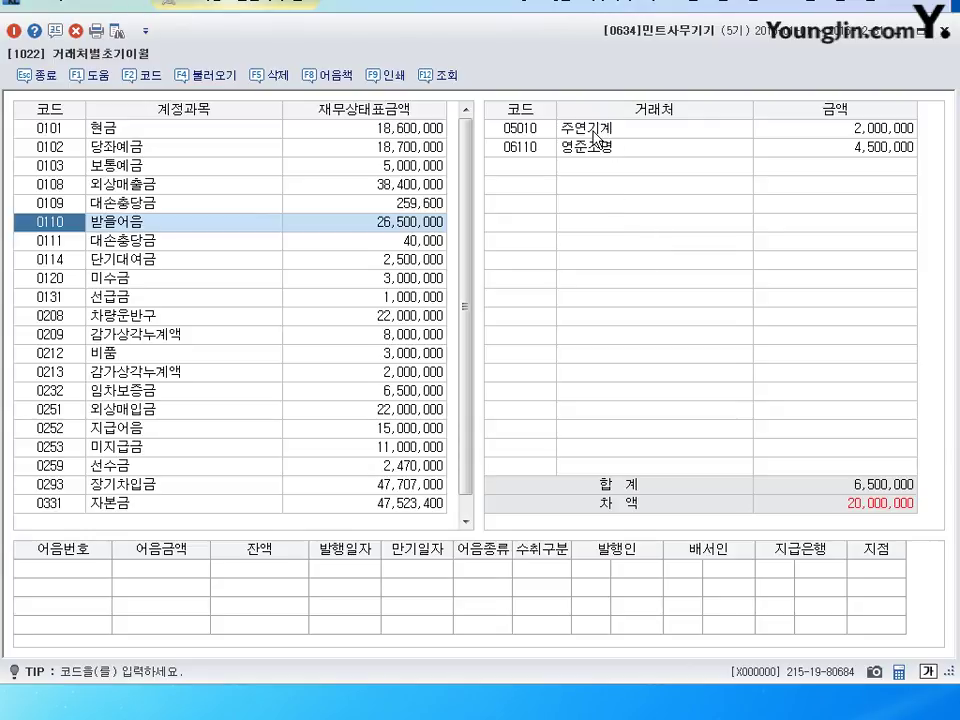
pyautogui.click(852, 132)
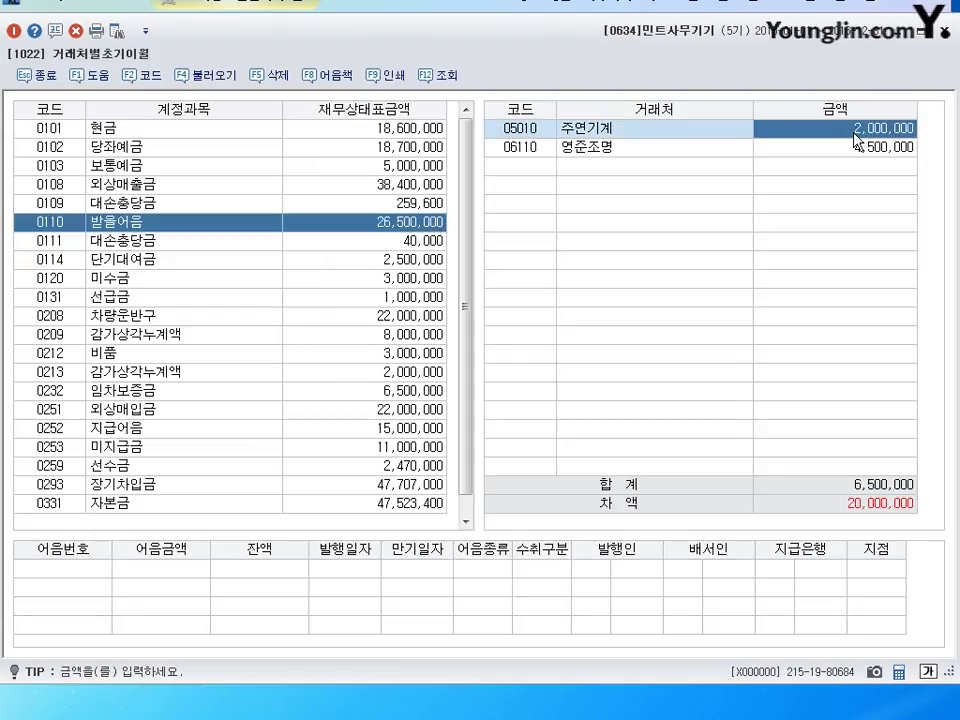
pyautogui.write('20,000,000')
pyautogui.press('Return')
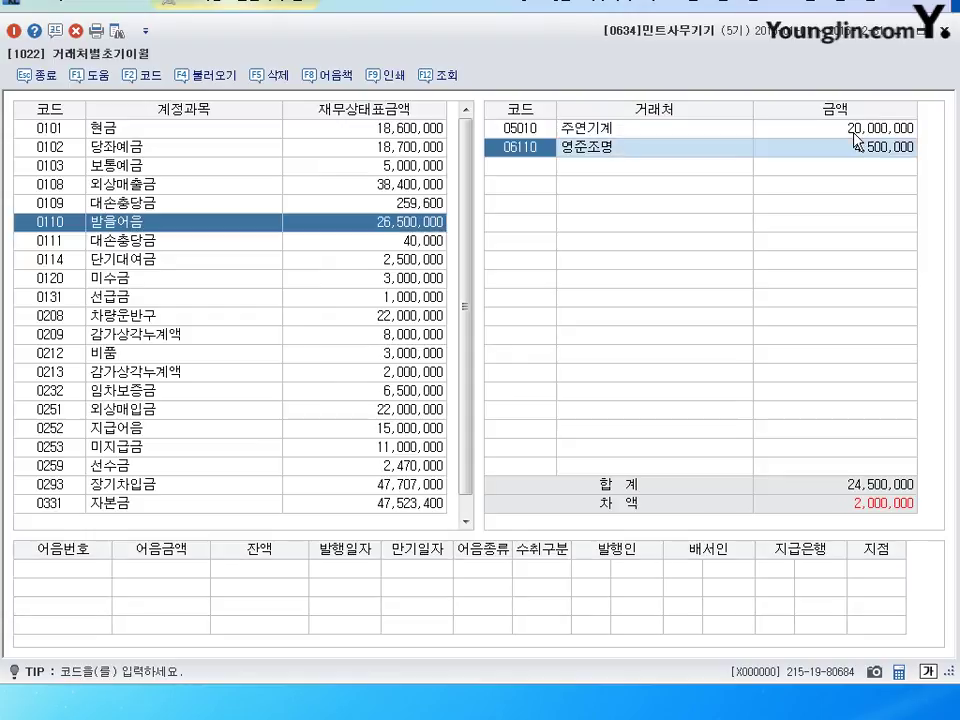
# Add 정연실업 at 2,000,000 under 받을어음 and close the opening balances screen.
pyautogui.click(524, 168)
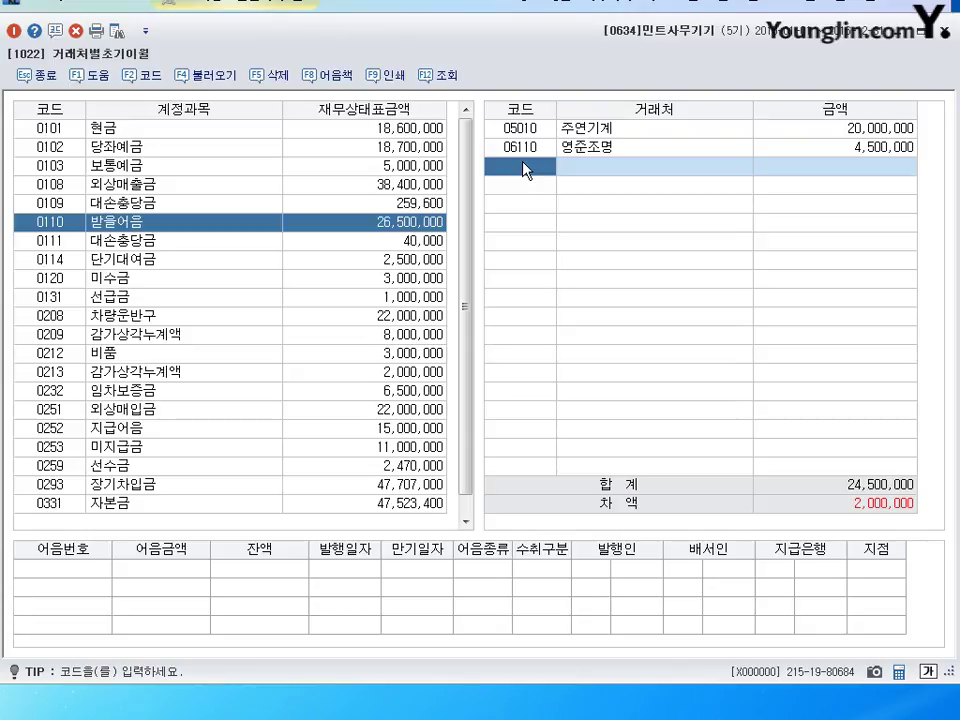
pyautogui.click(140, 75)
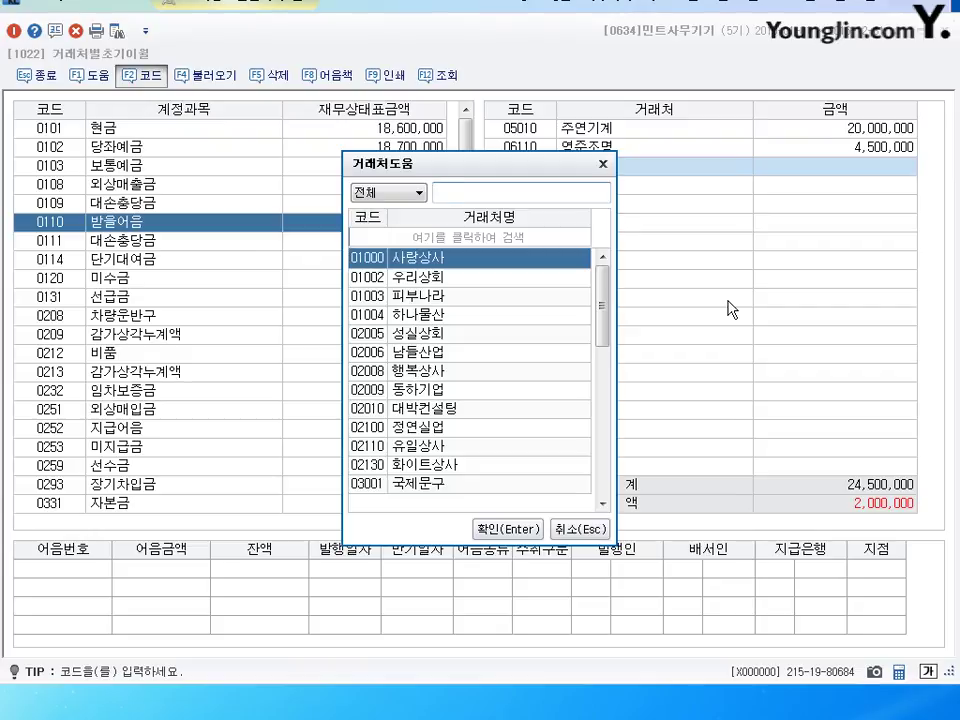
pyautogui.write('정연')
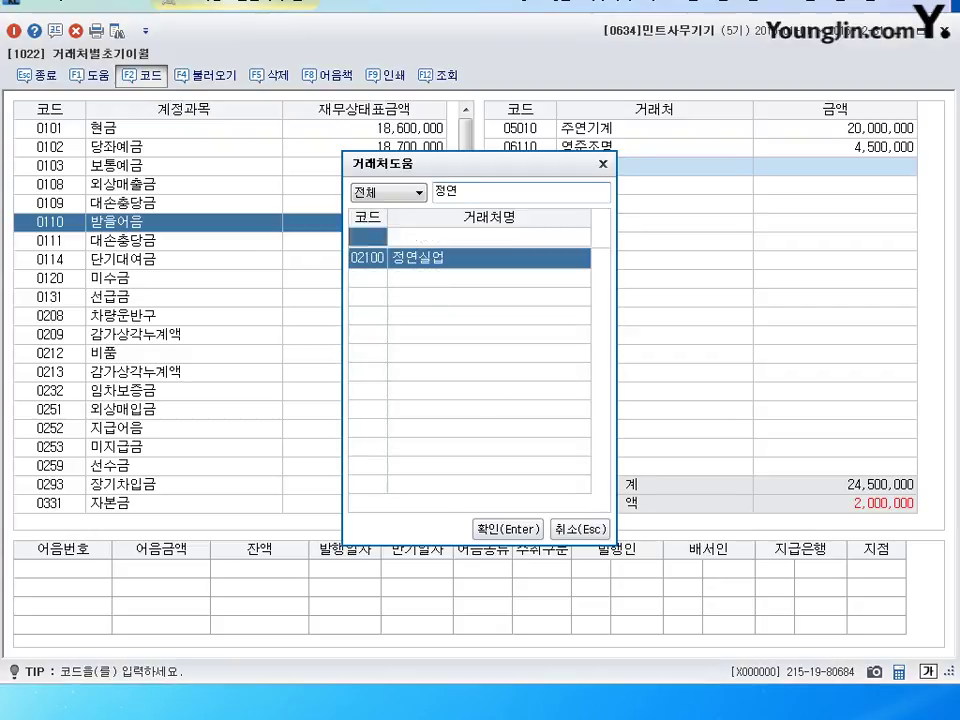
pyautogui.press('Return')
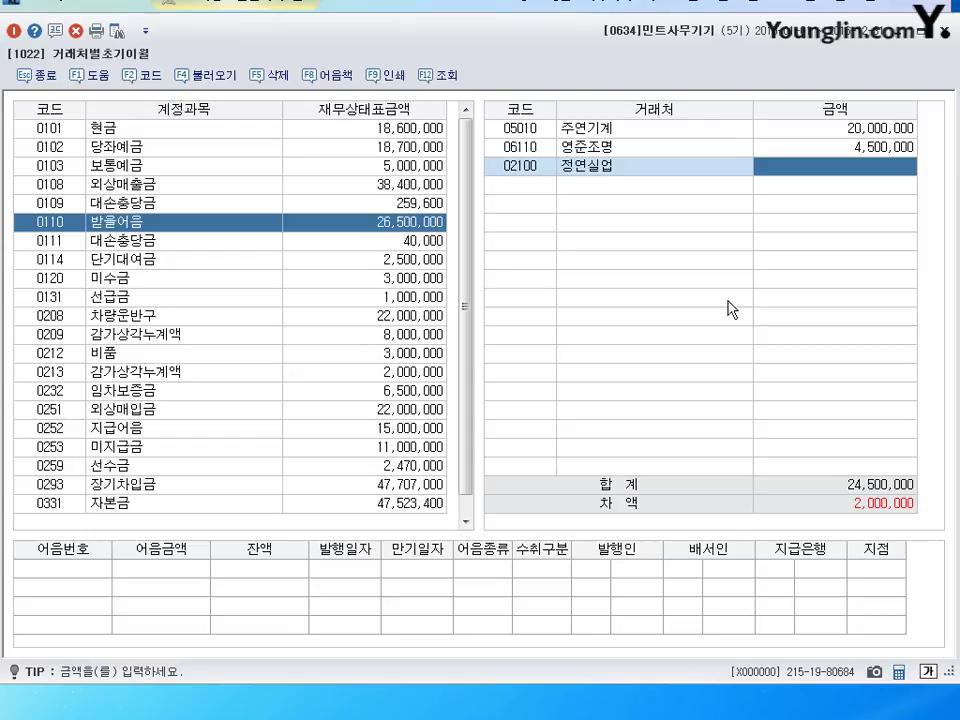
pyautogui.write('2000000')
pyautogui.press('Return')
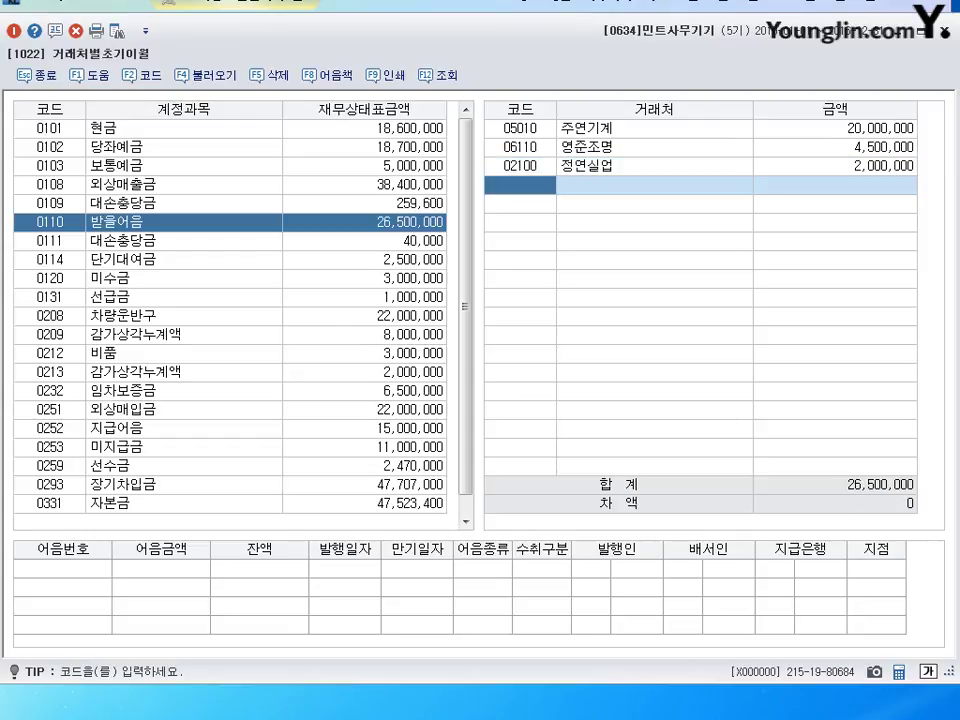
pyautogui.click(946, 30)
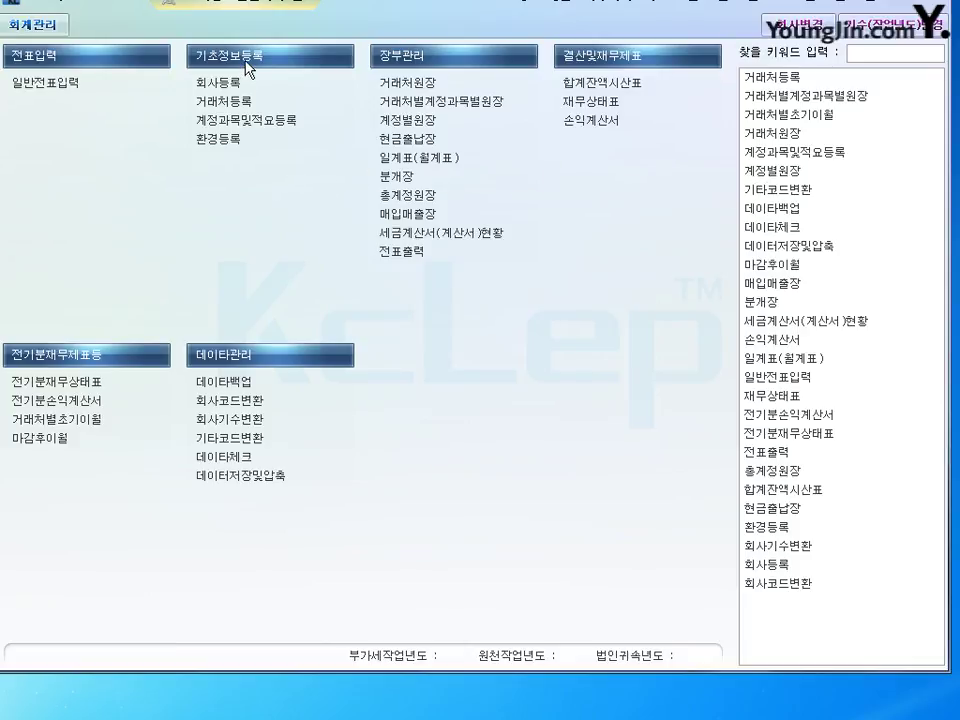
# Create client 03350 상당정보 with its business registration number and representative's name.
pyautogui.click(232, 102)
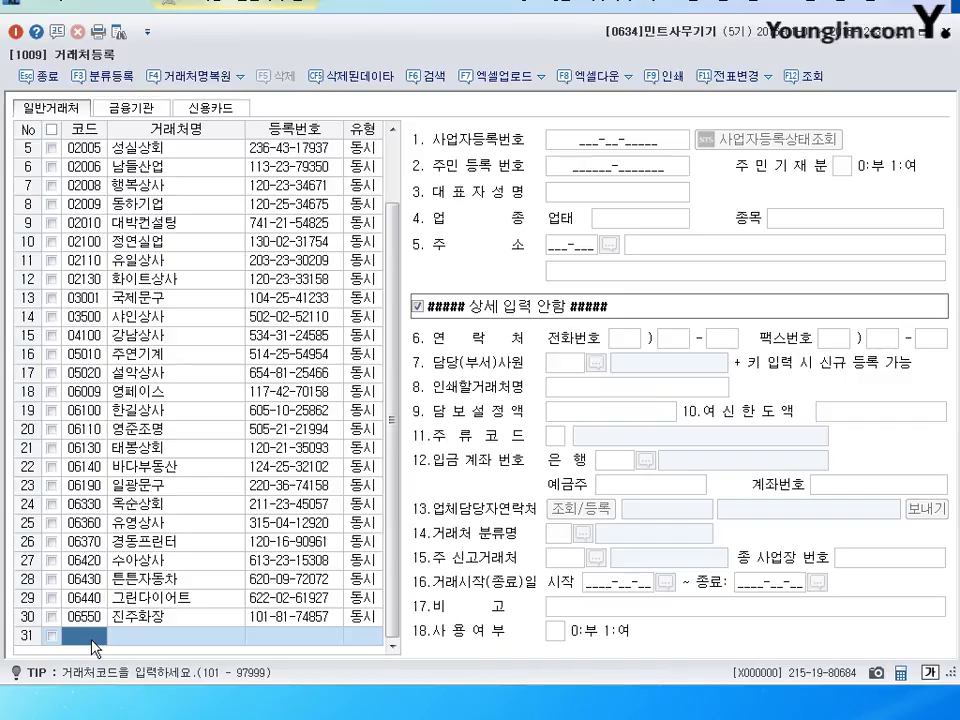
pyautogui.write('03350')
pyautogui.press('Return')
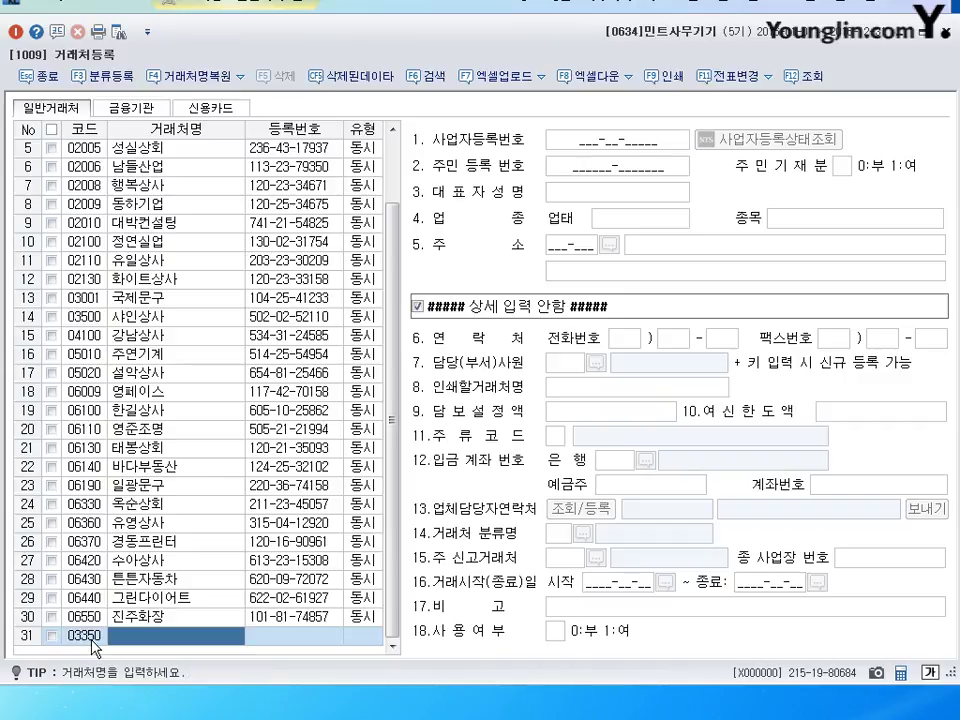
pyautogui.write('상')
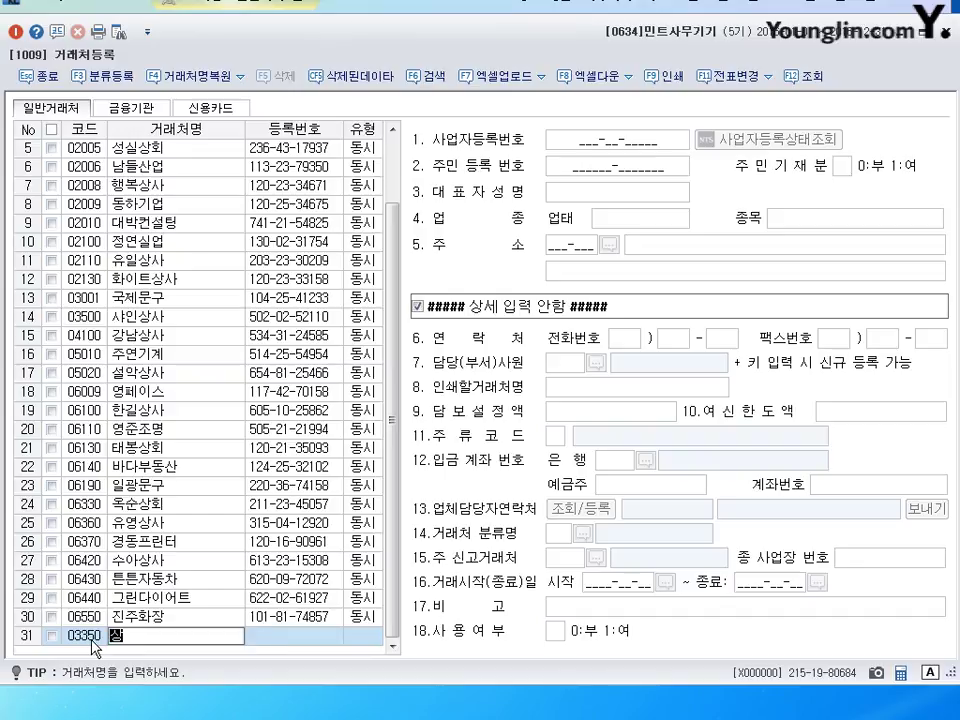
pyautogui.write('당정ㅂㅗ')
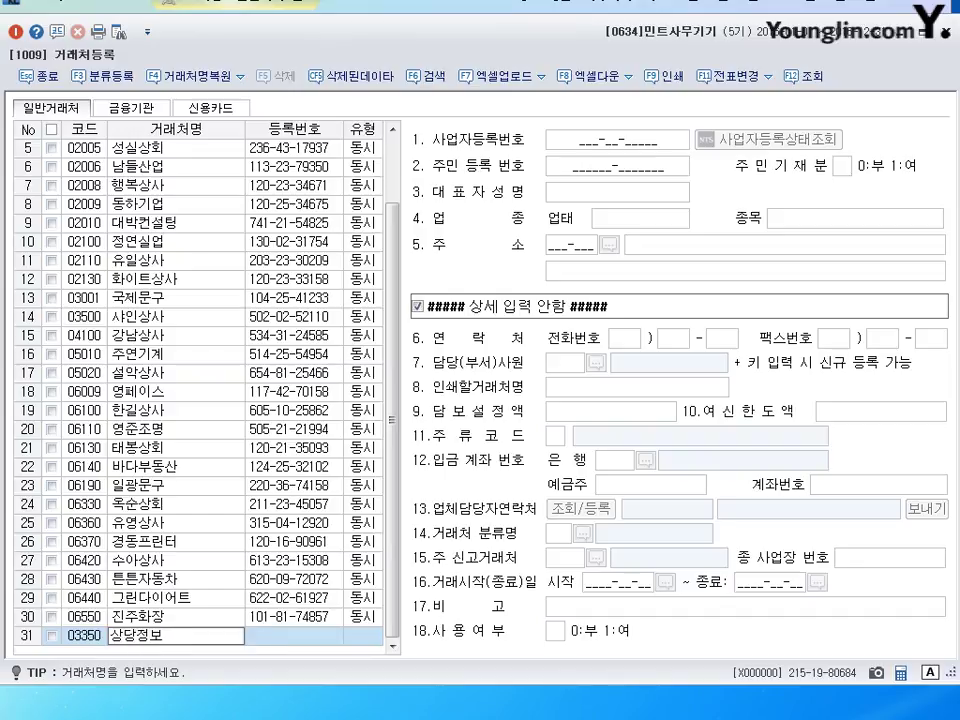
pyautogui.press('Return')
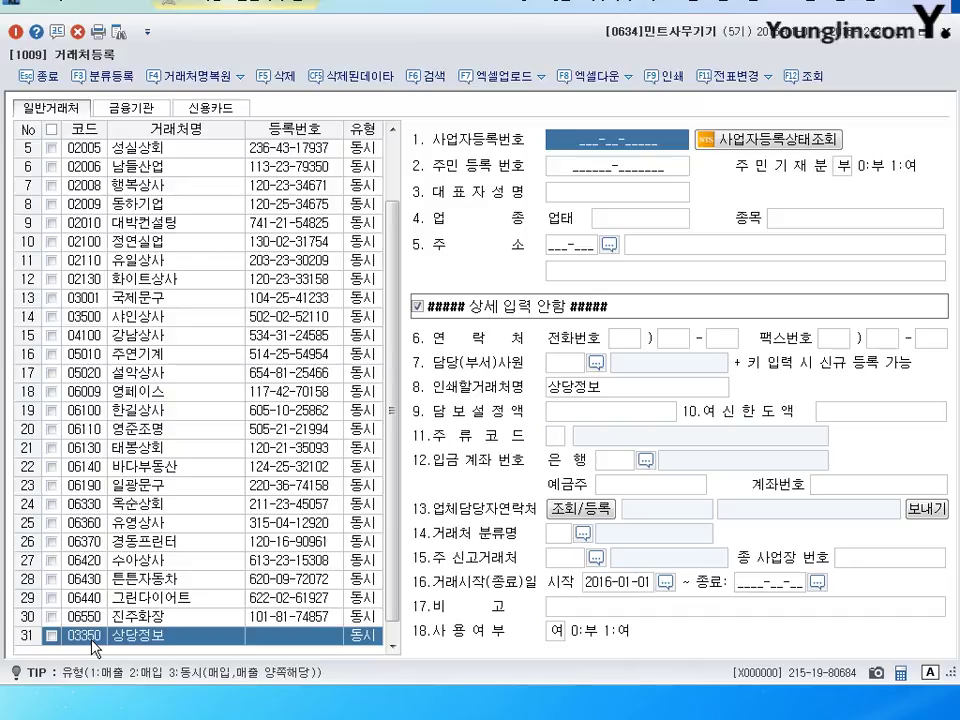
pyautogui.write('301-')
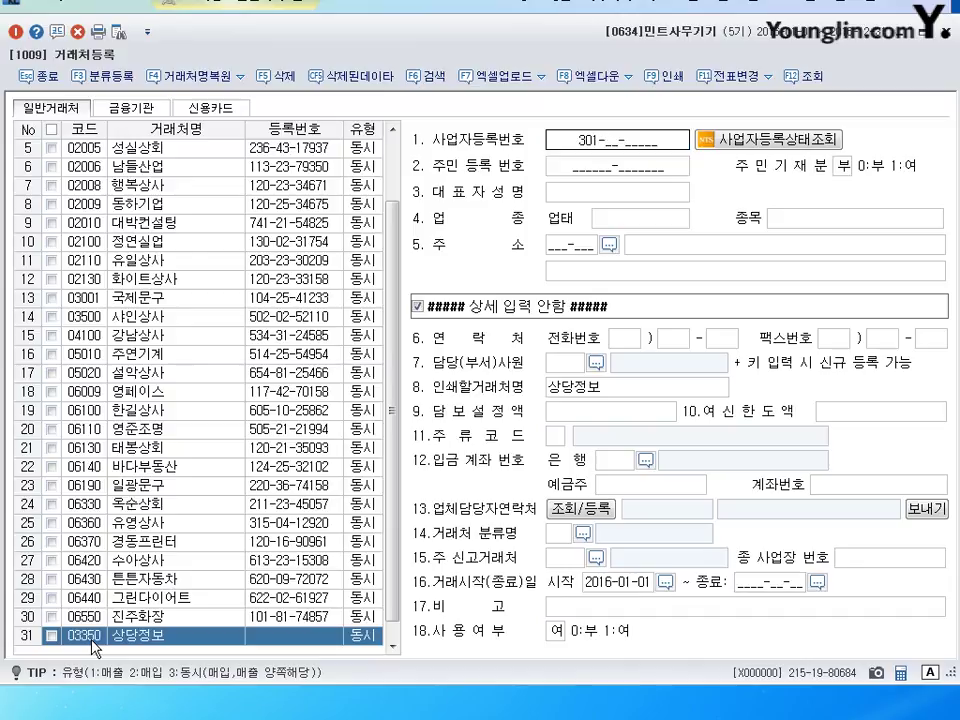
pyautogui.write('25-48517')
pyautogui.press('Return')
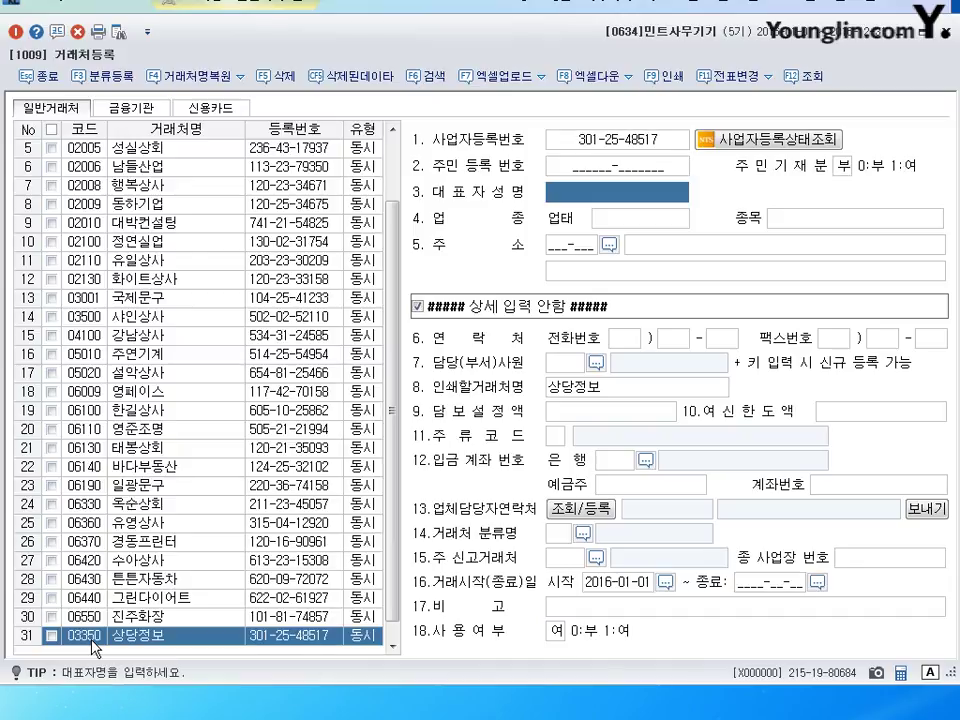
pyautogui.write('김상당')
pyautogui.press('Return')
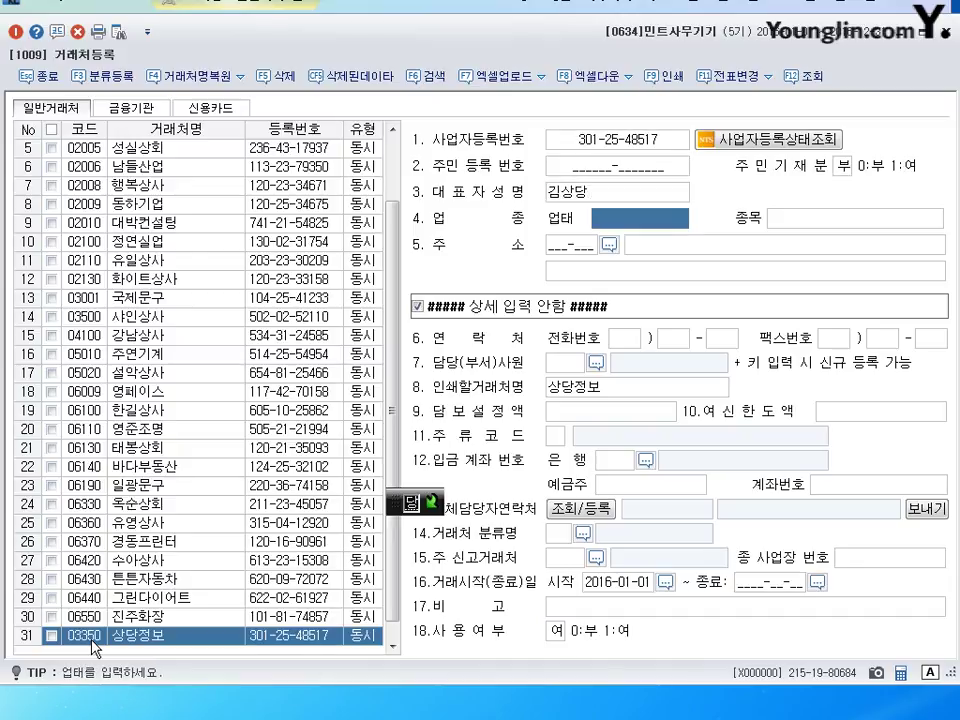
# Set business type 도소매, item 프린터 및 복합기, enter the business address, and save.
pyautogui.write('도솜')
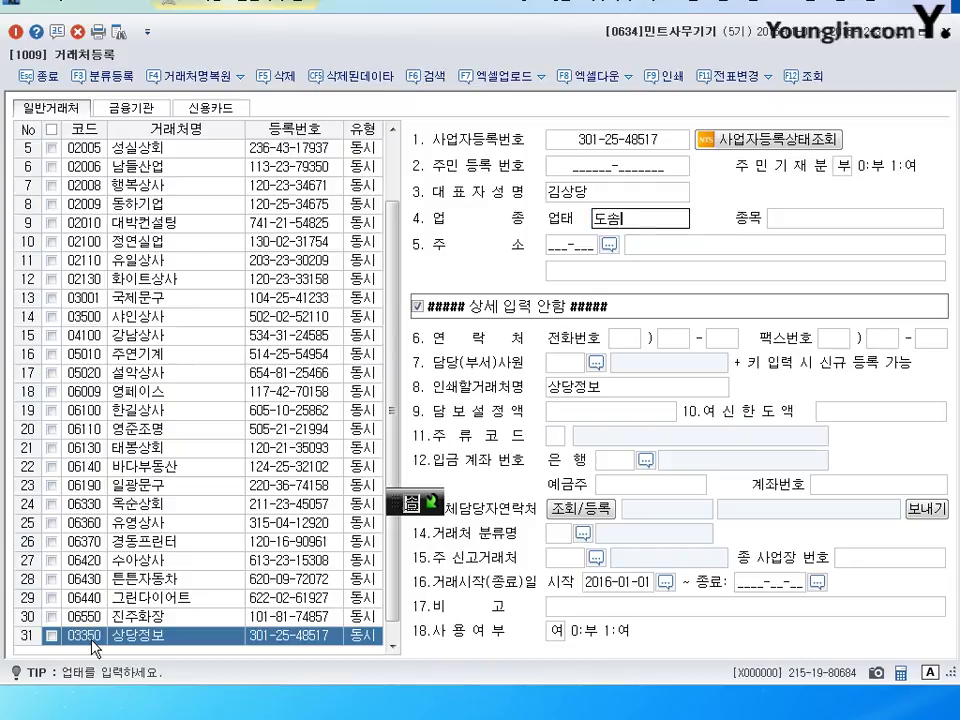
pyautogui.write('매')
pyautogui.press('Return')
pyautogui.write('ㅍ')
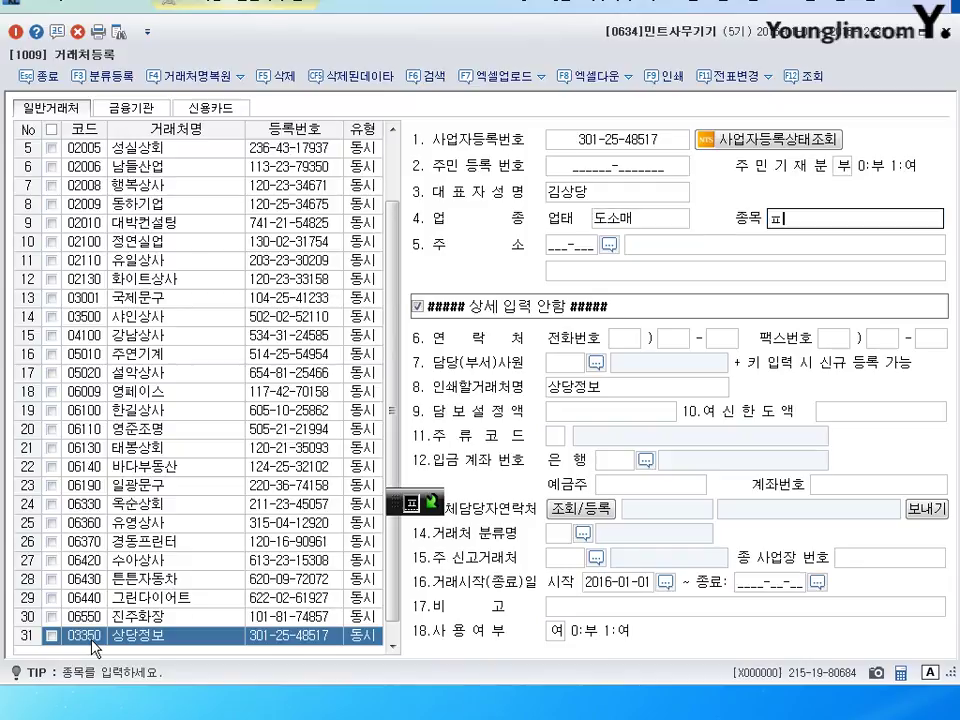
pyautogui.write('린터 ㅁ')
pyautogui.write('및 ㅈㅂ')
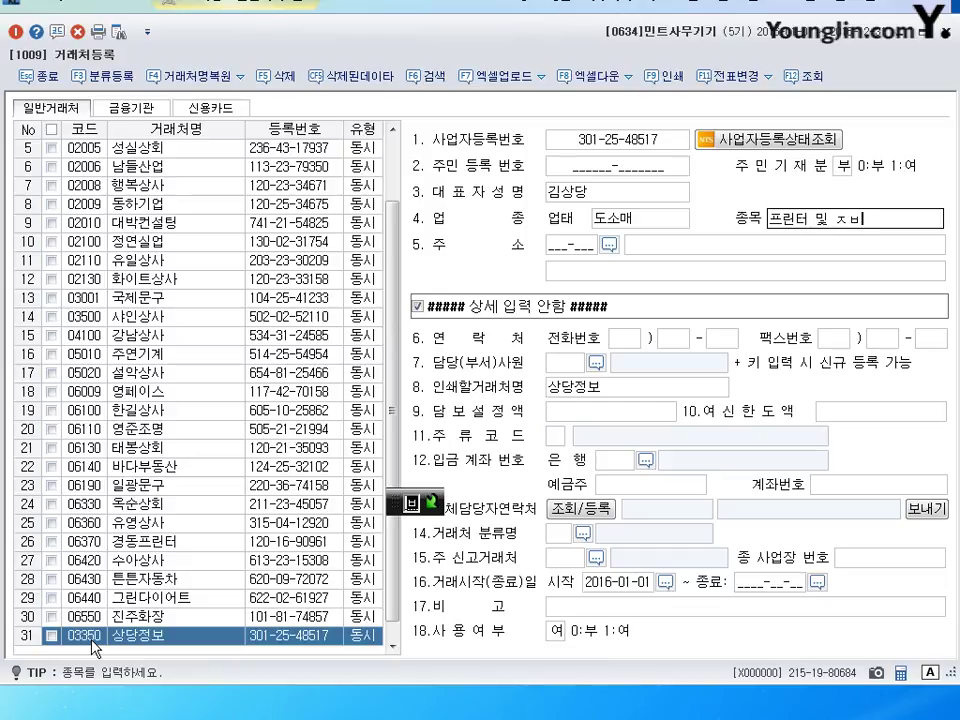
pyautogui.press('BackSpace')
pyautogui.write('ㄱ')
pyautogui.press('BackSpace')
pyautogui.press('BackSpace')
pyautogui.write('복합기')
pyautogui.press('Return')
pyautogui.press('Return')
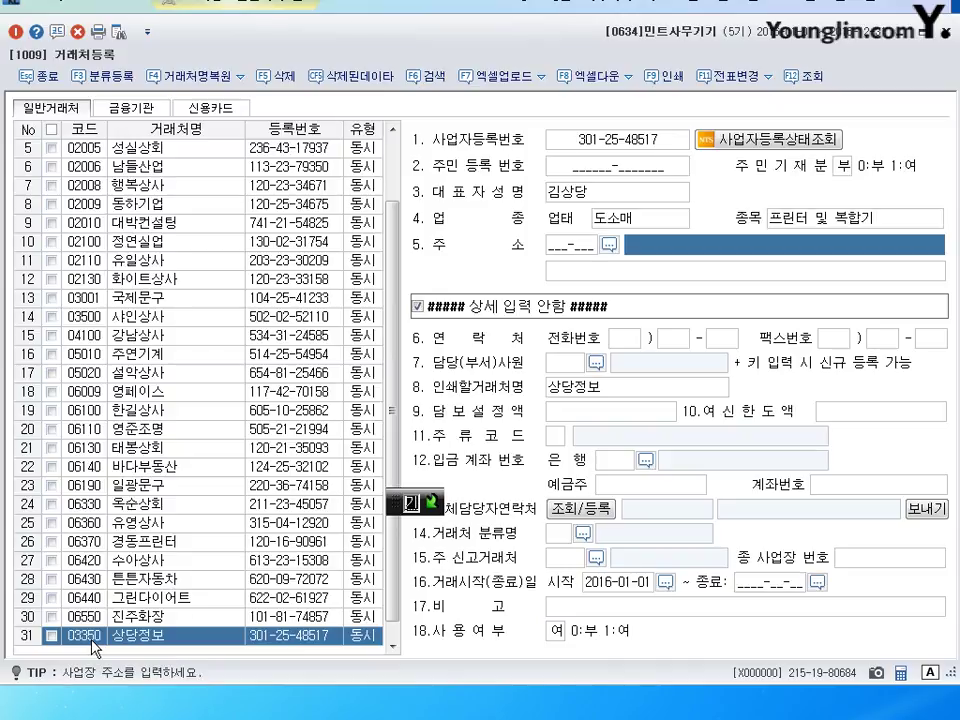
pyautogui.write('강원도 ㄷ')
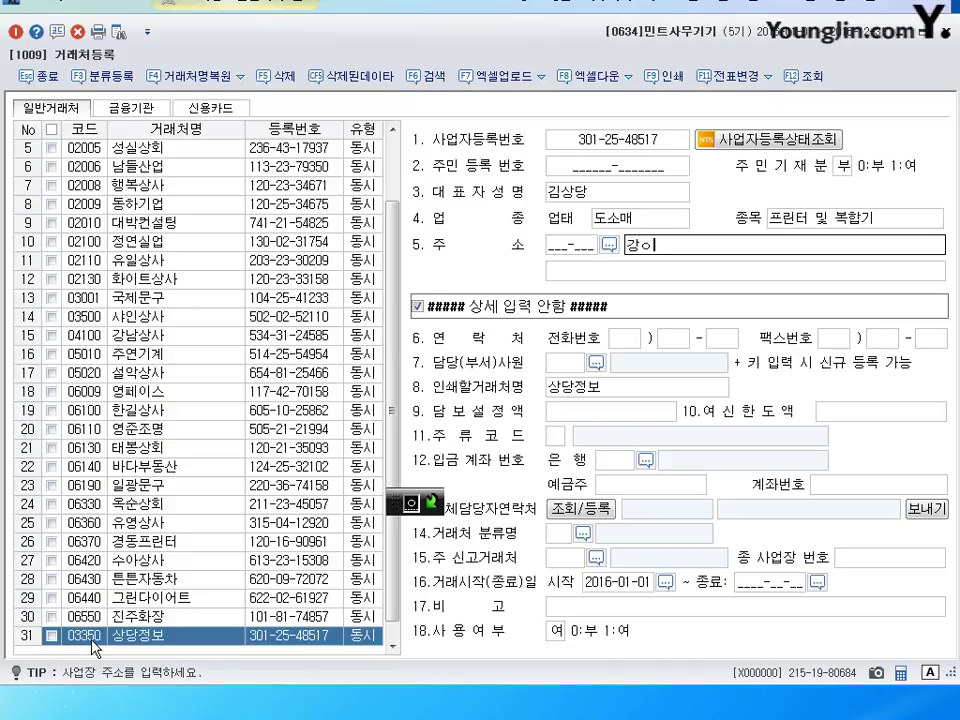
pyautogui.write('동해')
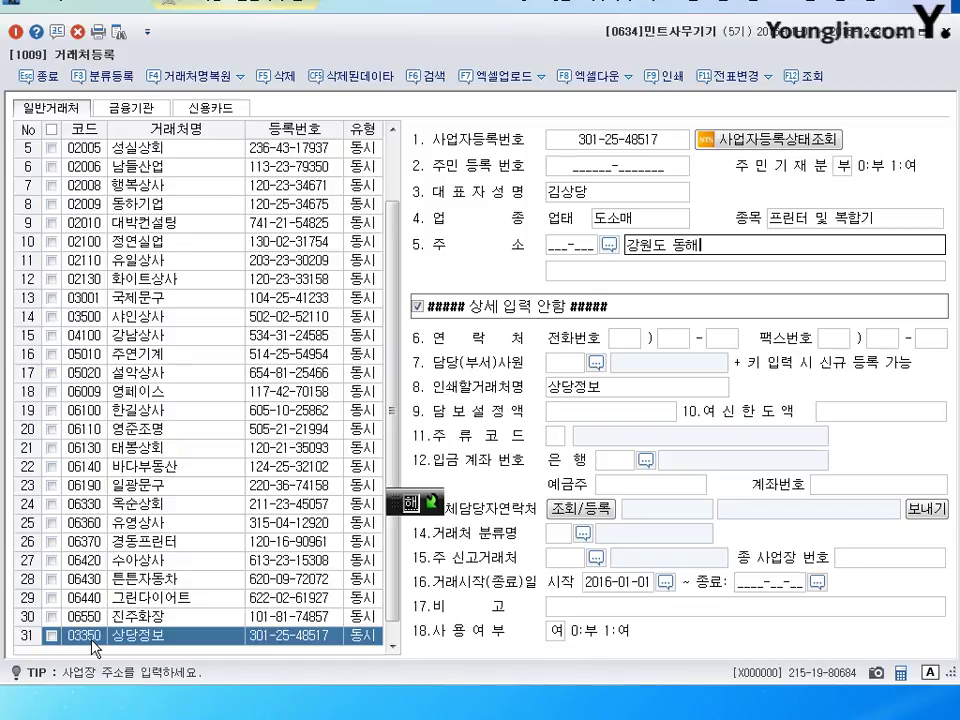
pyautogui.write('시 ㅇ월펴')
pyautogui.write('평로')
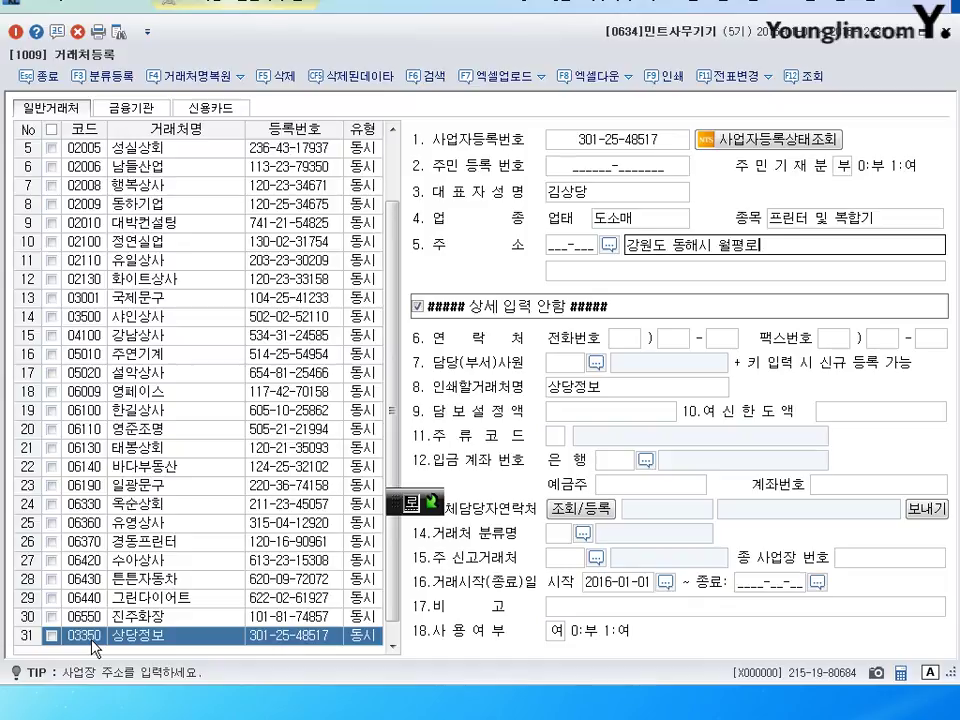
pyautogui.write(' 108')
pyautogui.press('Return')
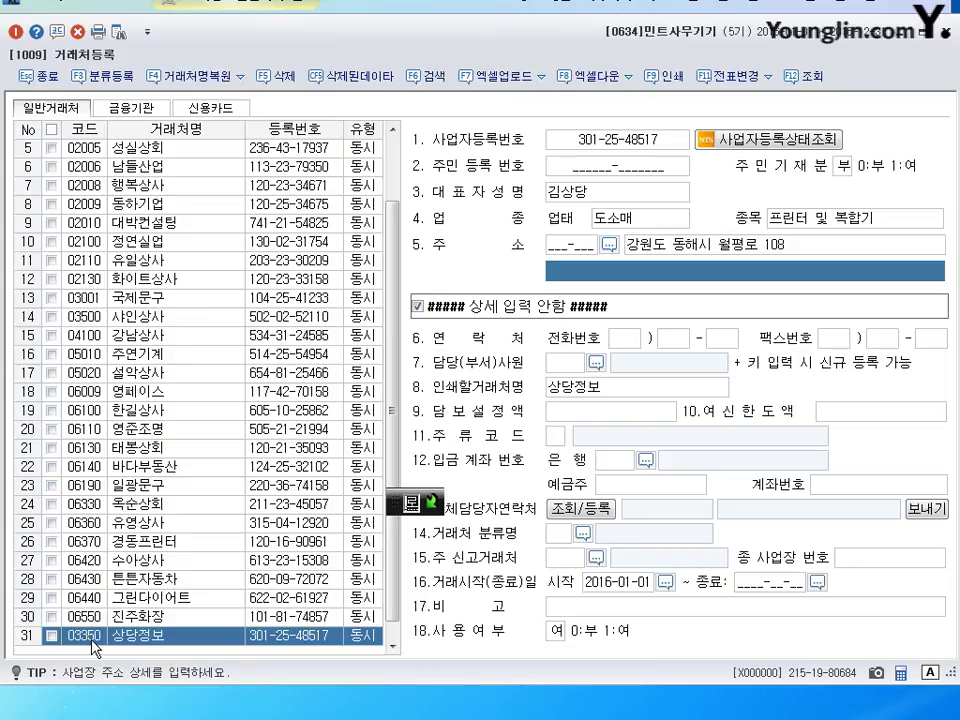
pyautogui.press('Return')
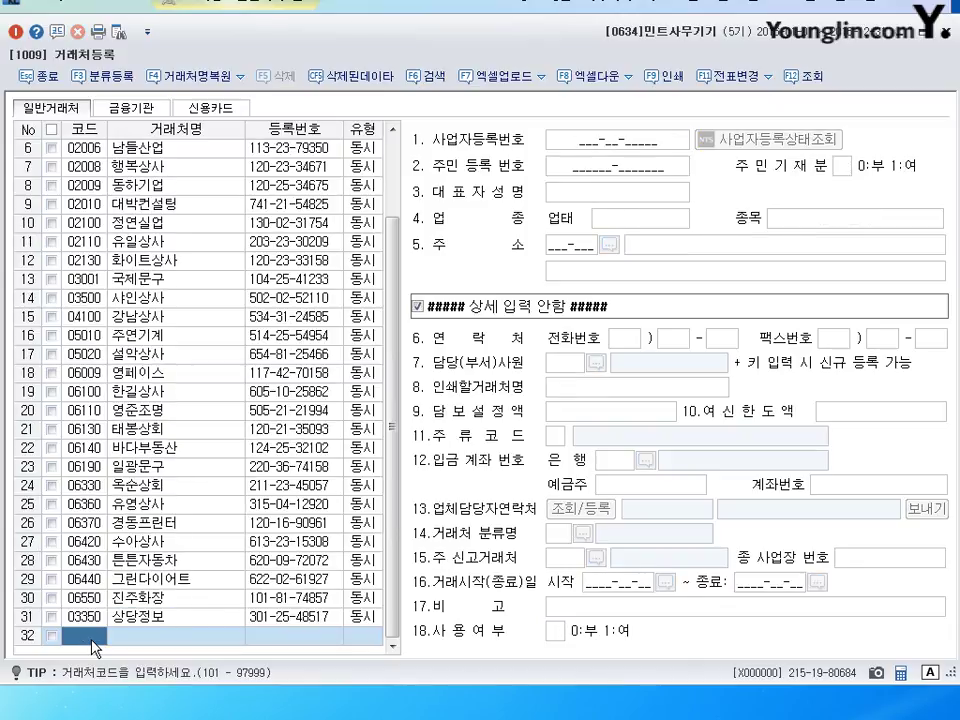
# Start a general journal voucher dated July 16.
pyautogui.click(946, 36)
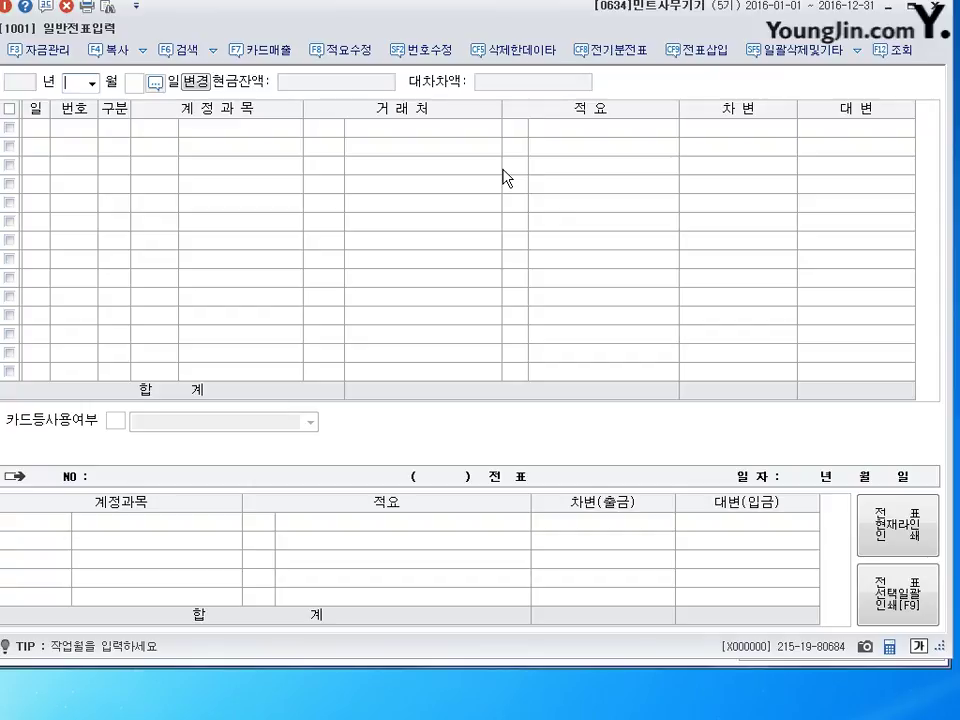
pyautogui.write('7')
pyautogui.press('Return')
pyautogui.write('16')
pyautogui.press('Return')
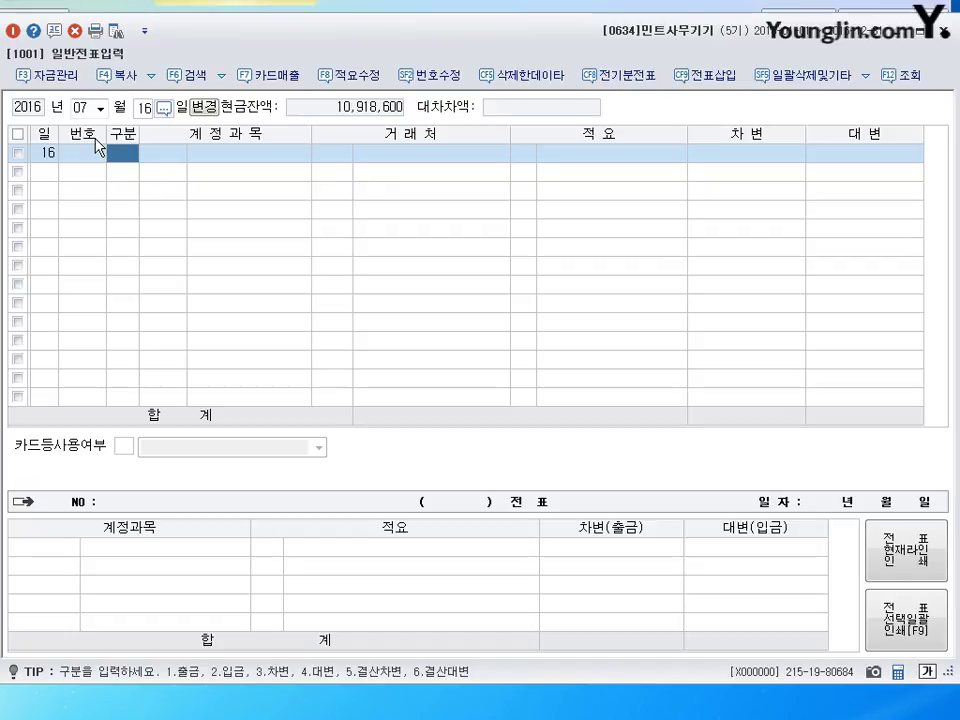
# Debit 102 당좌예금 400,000 on the first line.
pyautogui.write('3')
pyautogui.press('Return')
pyautogui.write('102')
pyautogui.press('Return')
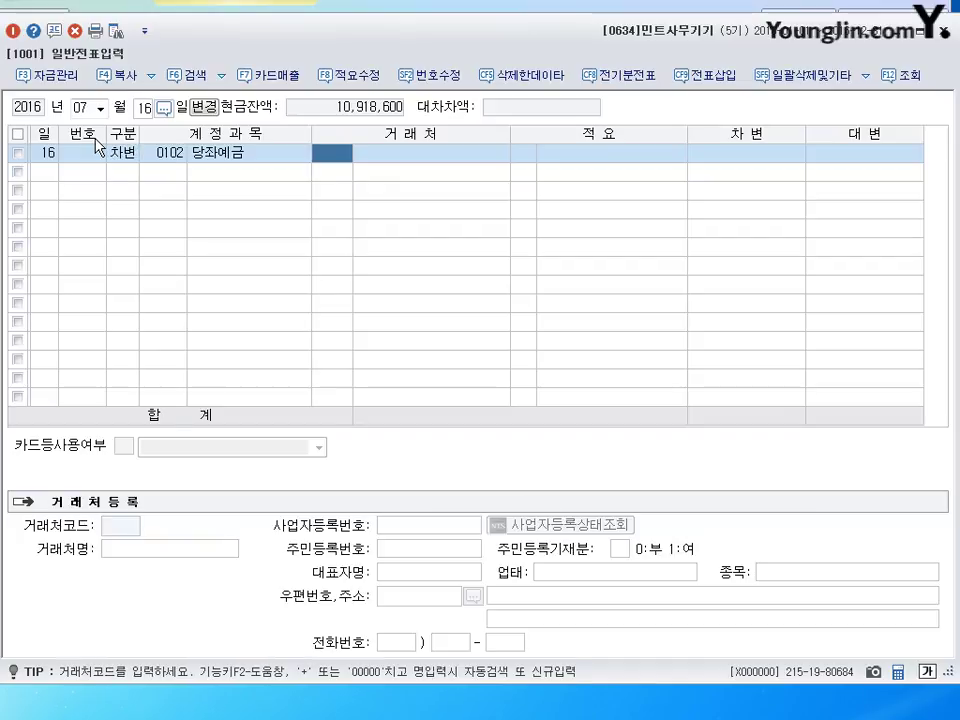
pyautogui.press('Return')
pyautogui.press('Return')
pyautogui.write('4000000')
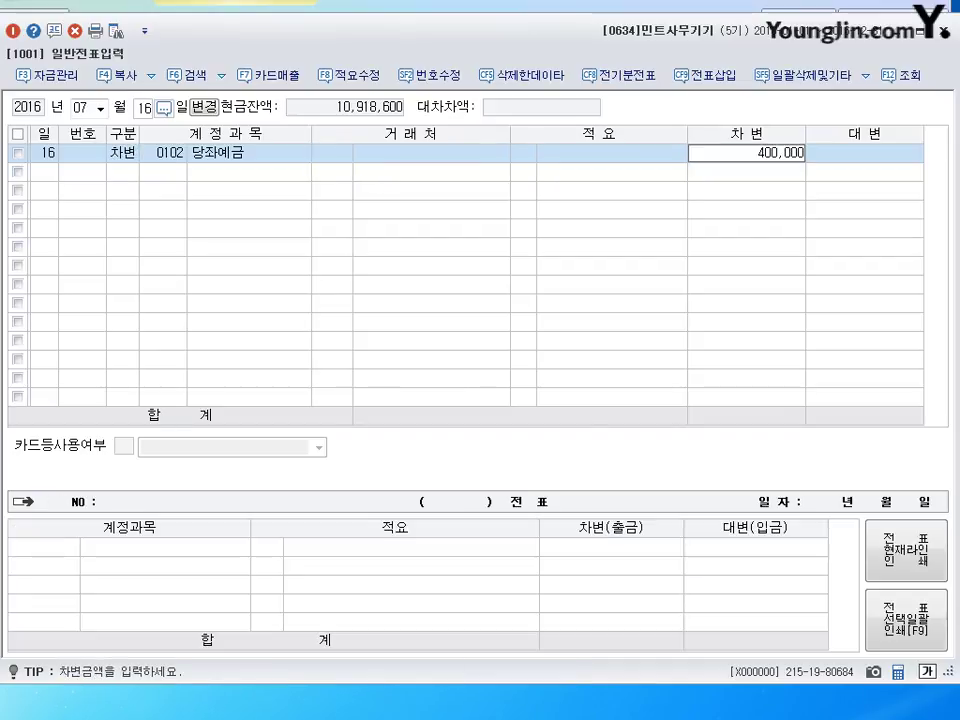
pyautogui.press('Return')
# Credit 259 선수금 with client 정연실업 on the second line.
pyautogui.write('4')
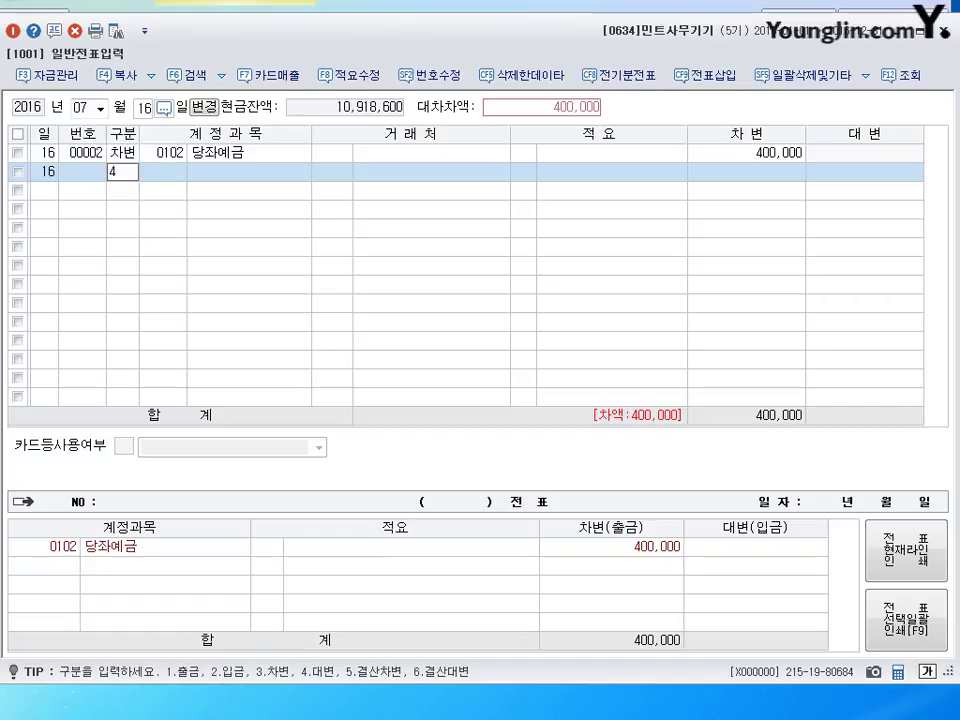
pyautogui.press('Return')
pyautogui.write('259')
pyautogui.press('Return')
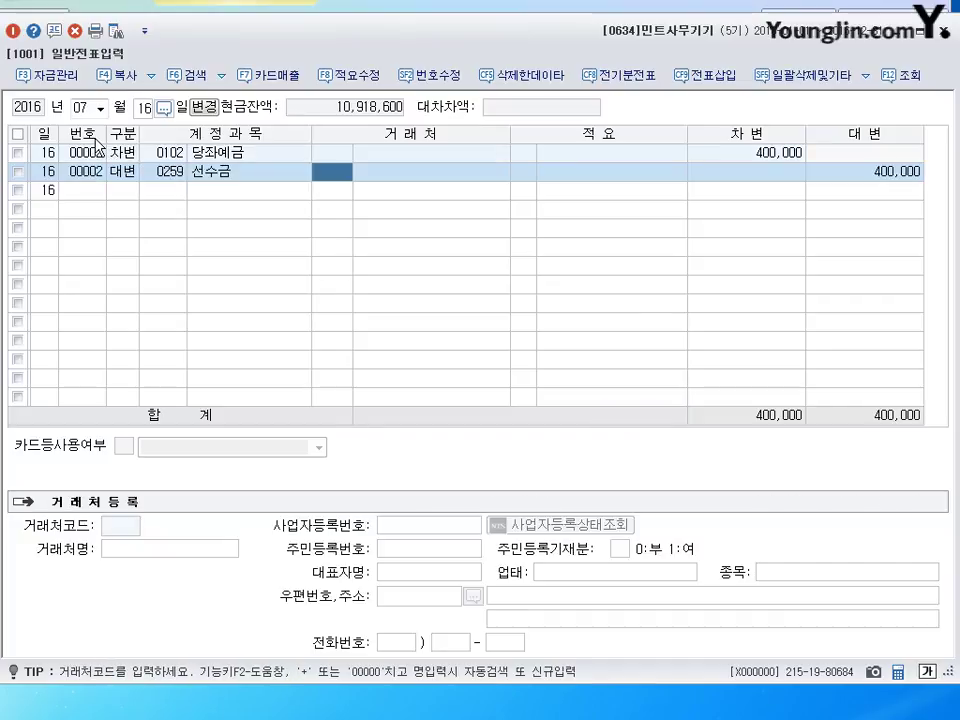
pyautogui.write('정원')
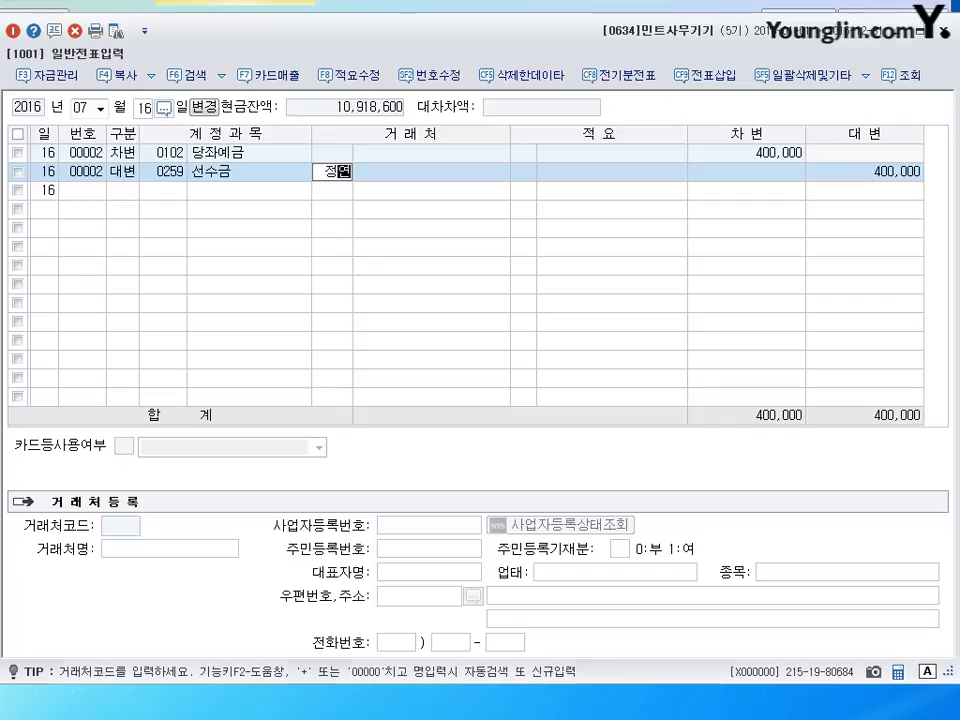
pyautogui.press('Return')
pyautogui.press('Return')
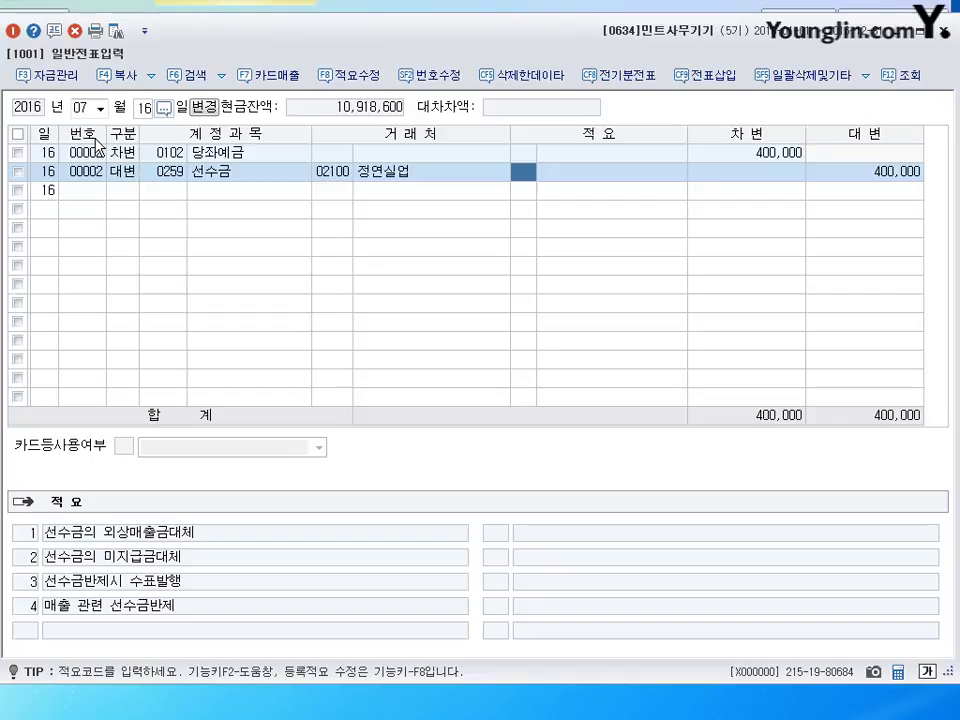
pyautogui.press('Return')
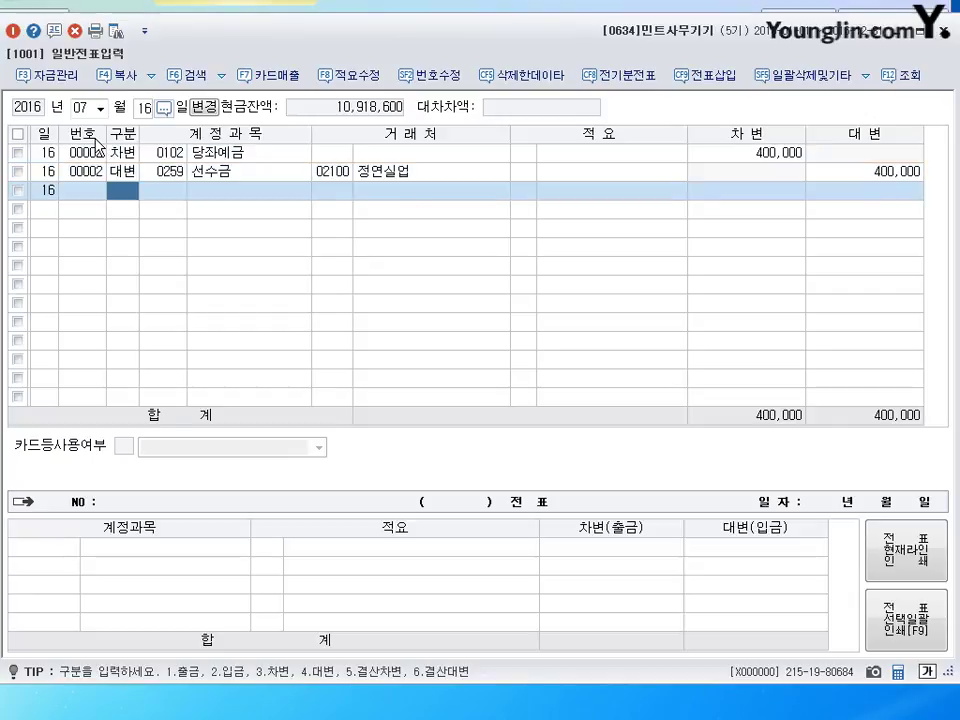
pyautogui.press('Escape')
# Enter an August 10 cash-receipt voucher crediting 0141 현금과부족 65,000.
pyautogui.write('08')
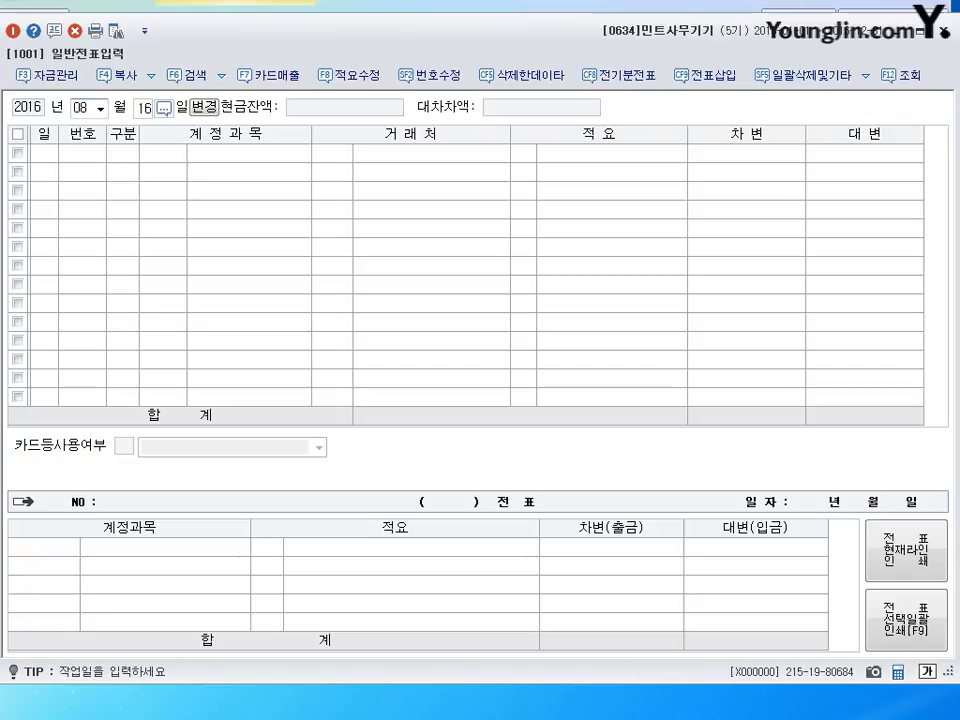
pyautogui.press('Return')
pyautogui.write('10')
pyautogui.press('Return')
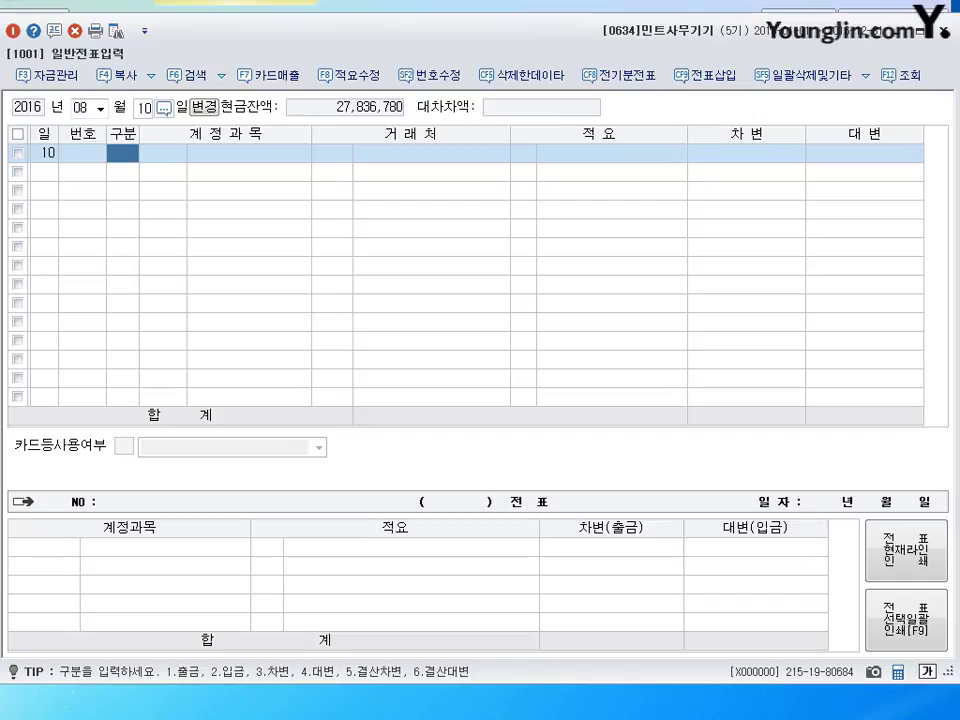
pyautogui.write('2')
pyautogui.press('Return')
pyautogui.write('0141')
pyautogui.press('Return')
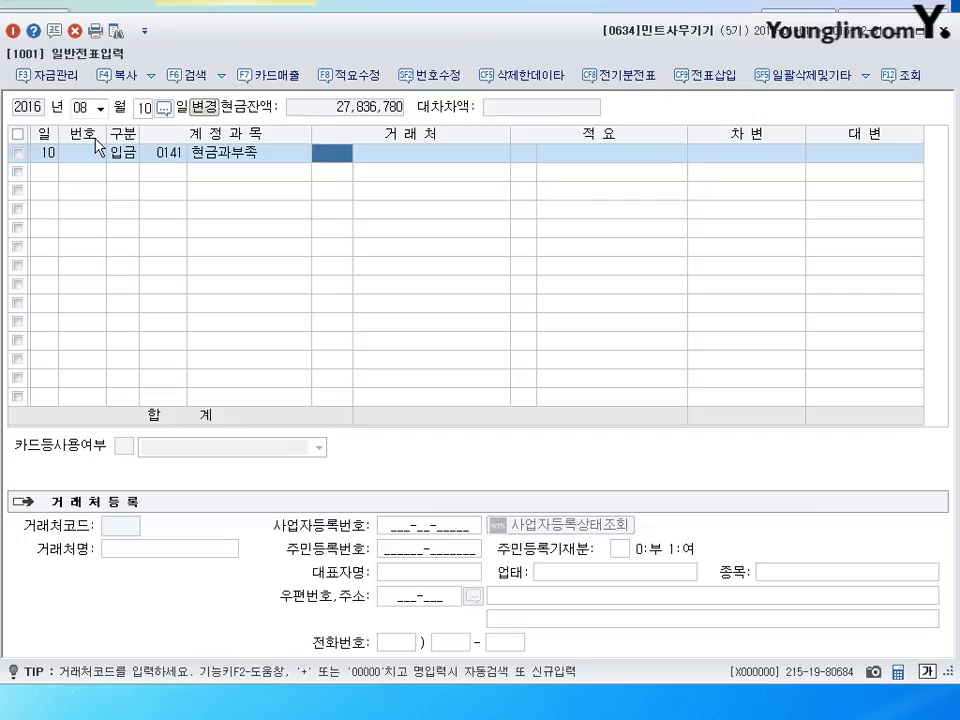
pyautogui.press('Return')
pyautogui.press('Return')
pyautogui.press('Return')
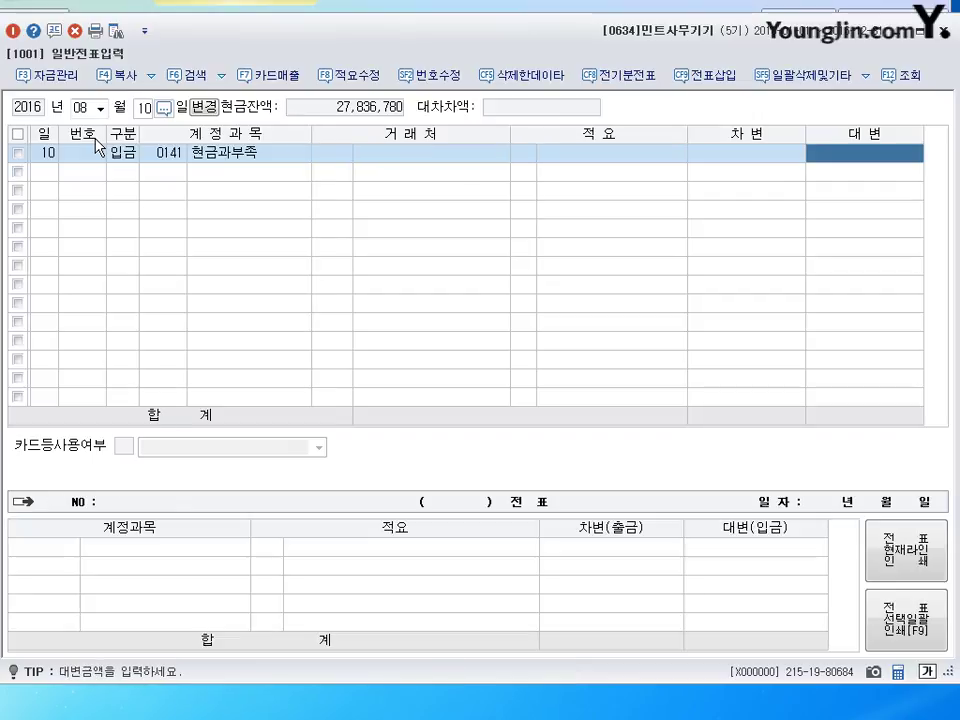
pyautogui.write('65000')
pyautogui.press('Return')
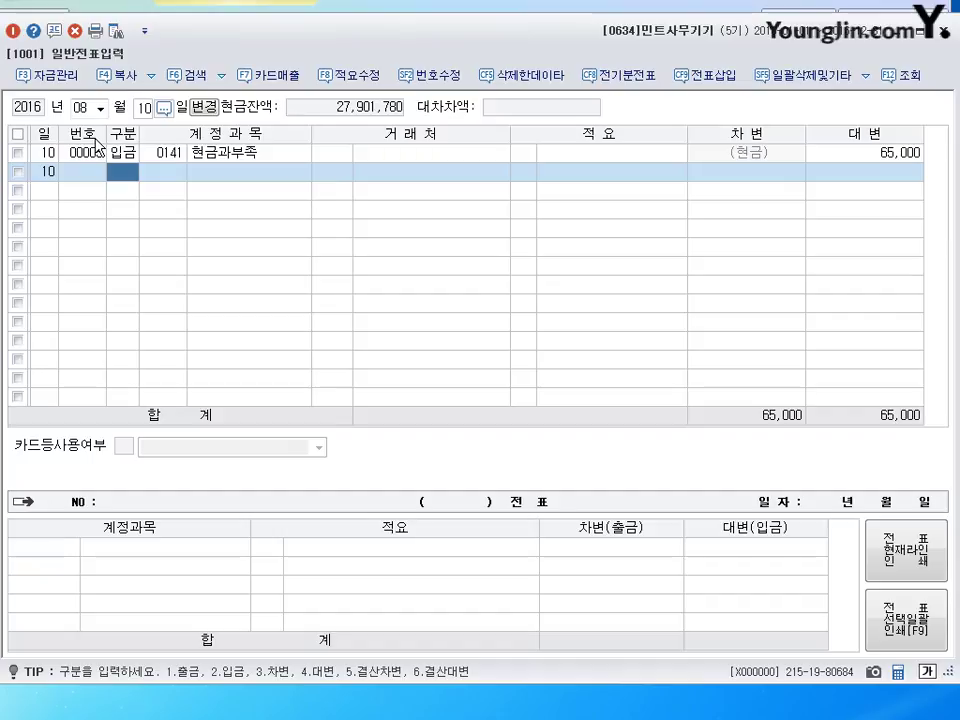
pyautogui.click(82, 107)
# In September, debit 0253 미지급금 200,000 for 튼튼자동차 on day 1.
pyautogui.write('09')
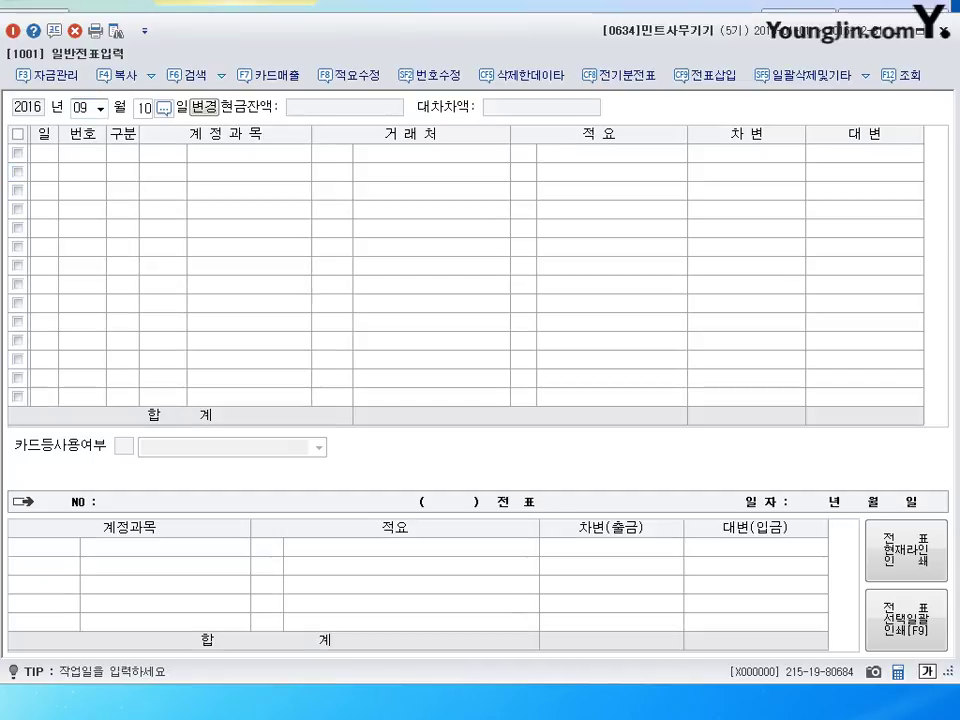
pyautogui.press('Return')
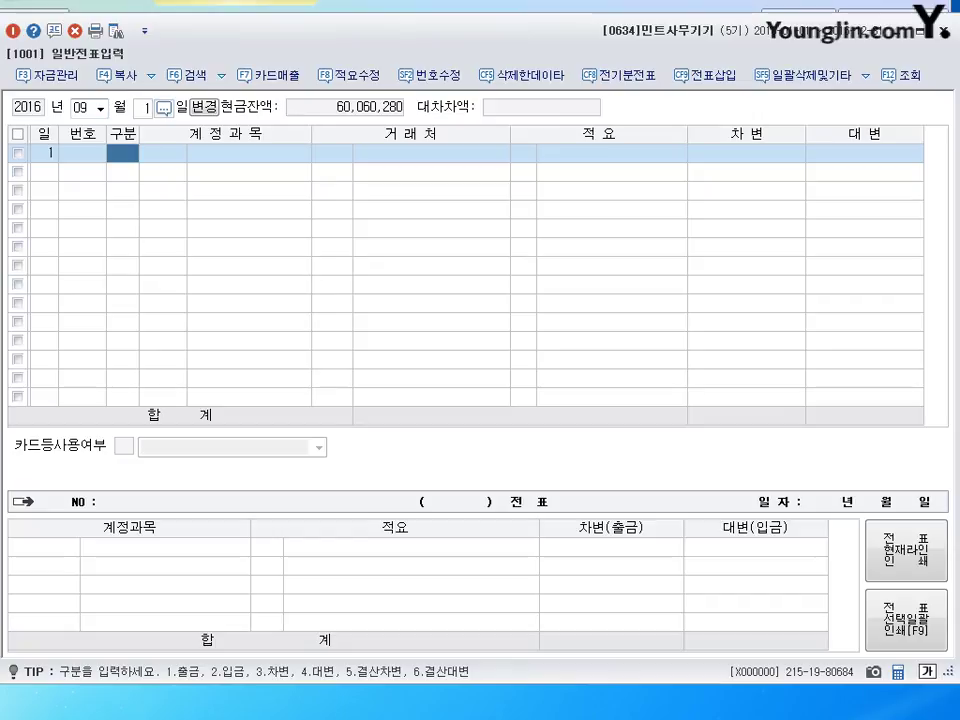
pyautogui.write('3')
pyautogui.press('Return')
pyautogui.write('253')
pyautogui.press('Return')
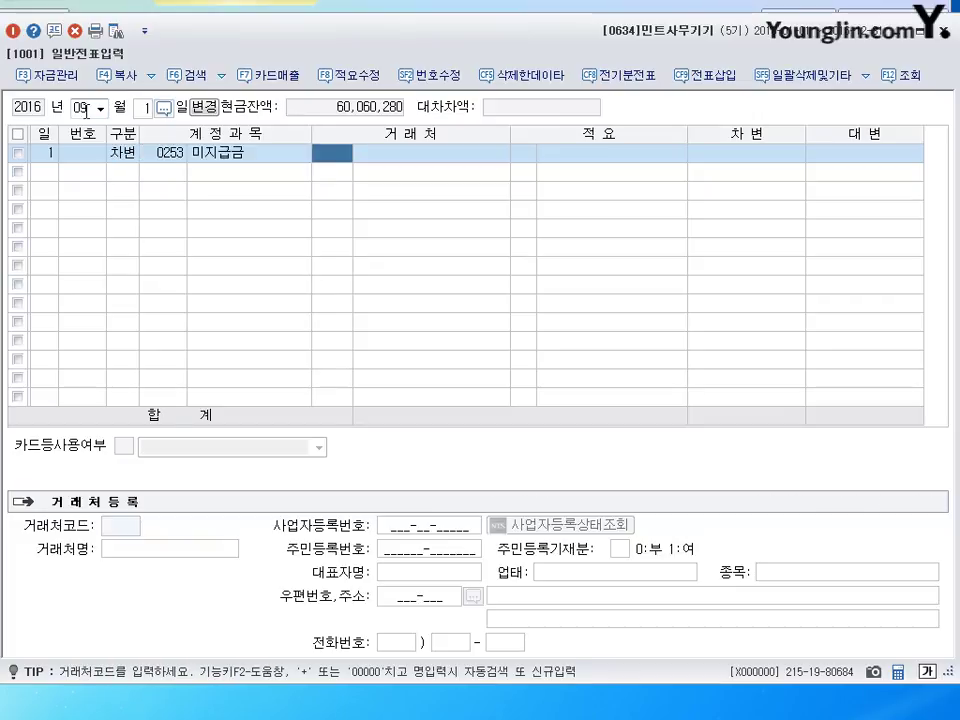
pyautogui.write('튼튼')
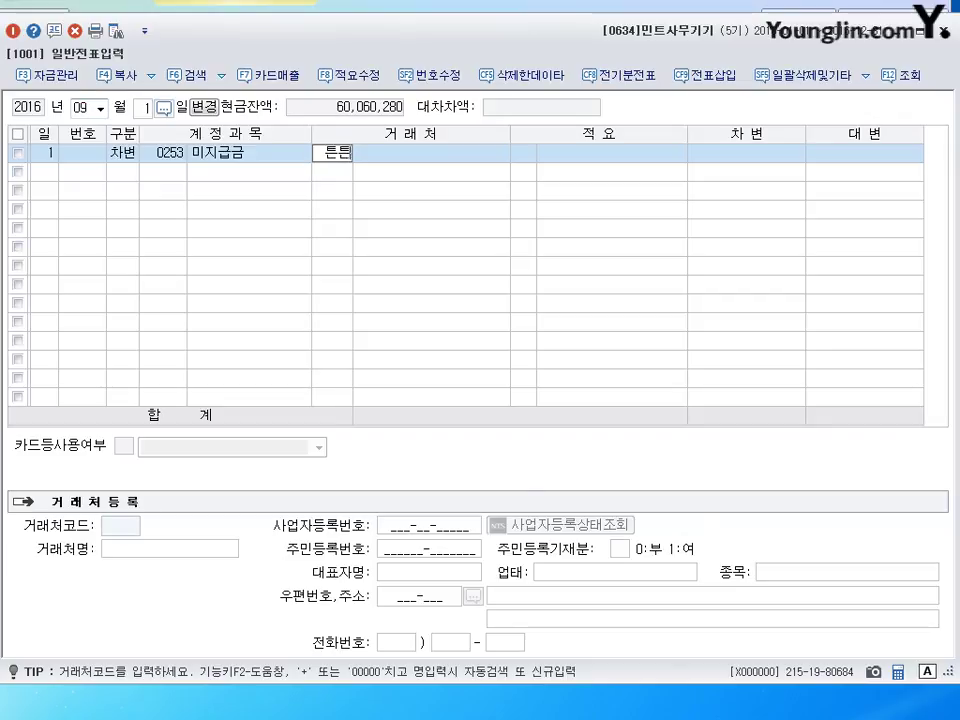
pyautogui.press('Return')
pyautogui.press('Return')
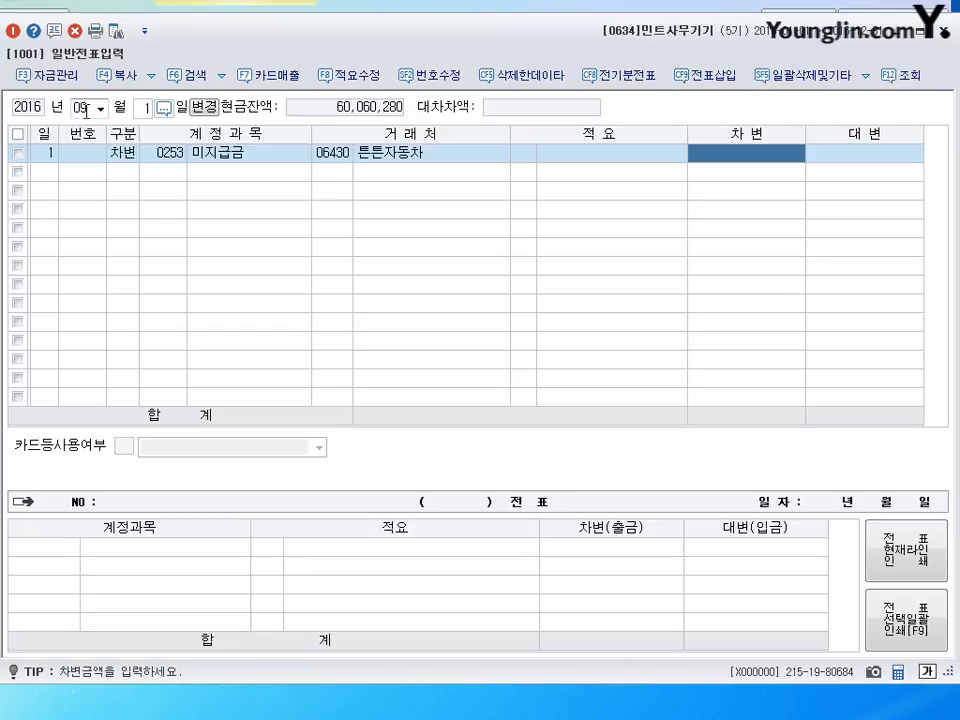
pyautogui.write('2000000')
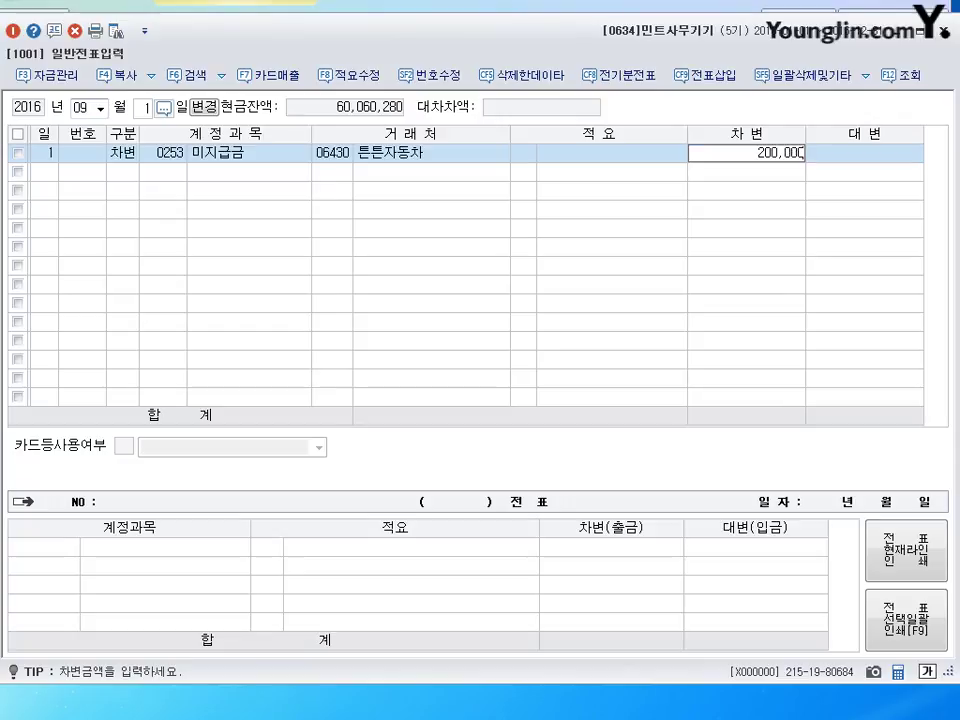
pyautogui.press('Return')
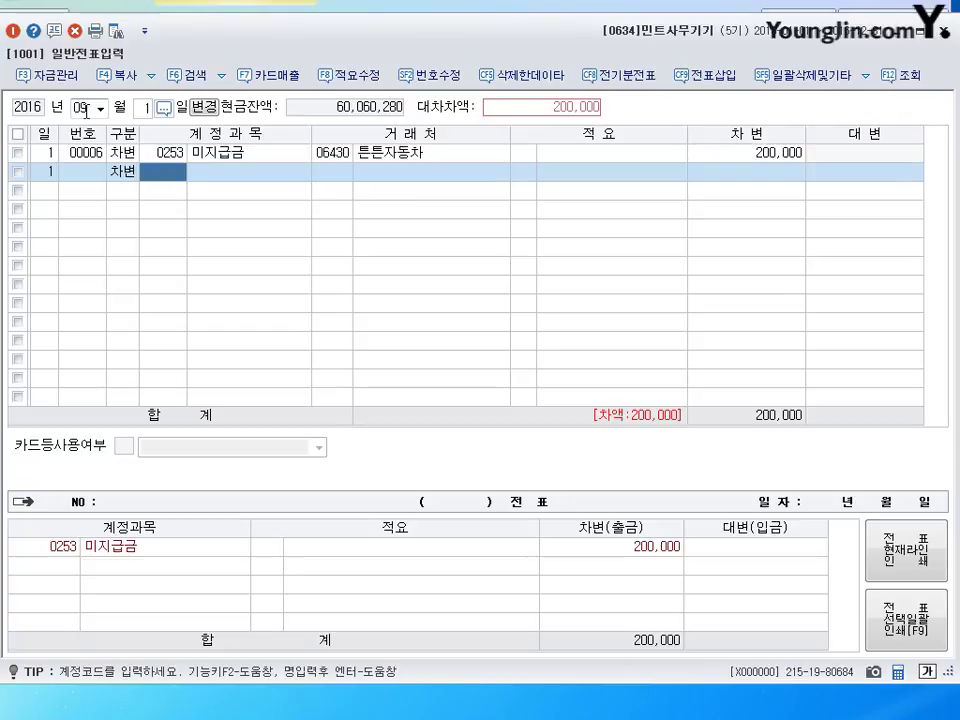
# Credit 0103 보통예금 200,000 to balance the September 1 voucher.
pyautogui.hotkey('shift', 'Tab')
pyautogui.write('4')
pyautogui.press('Return')
pyautogui.write('103')
pyautogui.press('Return')
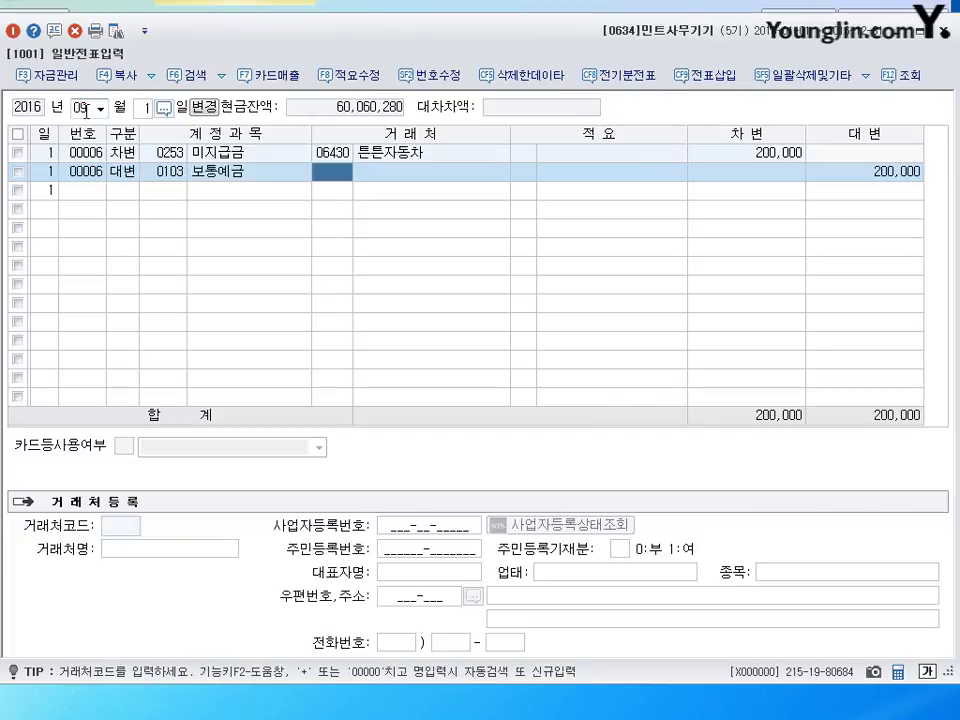
pyautogui.press('Return')
pyautogui.press('Return')
pyautogui.press('Return')
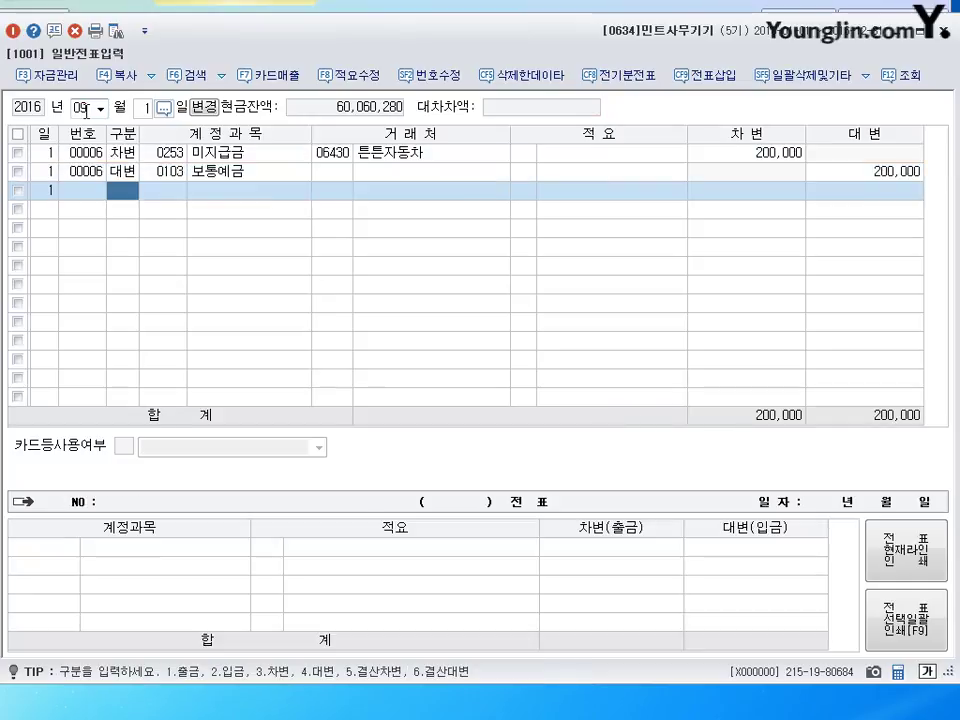
# Record a September 2 cash payment (출금) of 5,000,000 to 0232 임차보증금.
pyautogui.click(143, 110)
pyautogui.write('2')
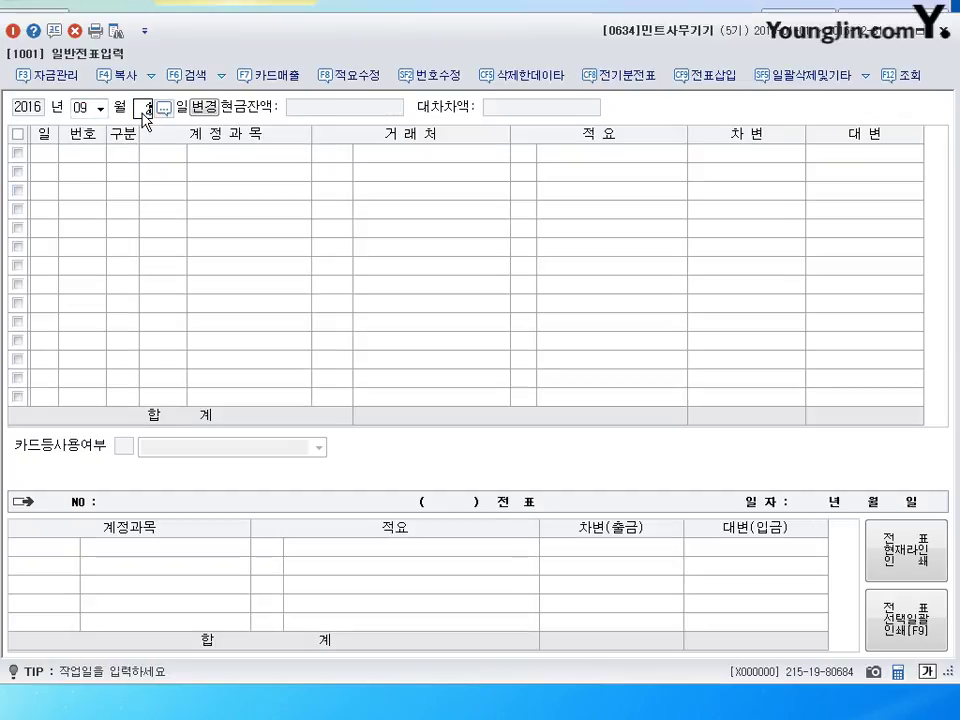
pyautogui.press('Return')
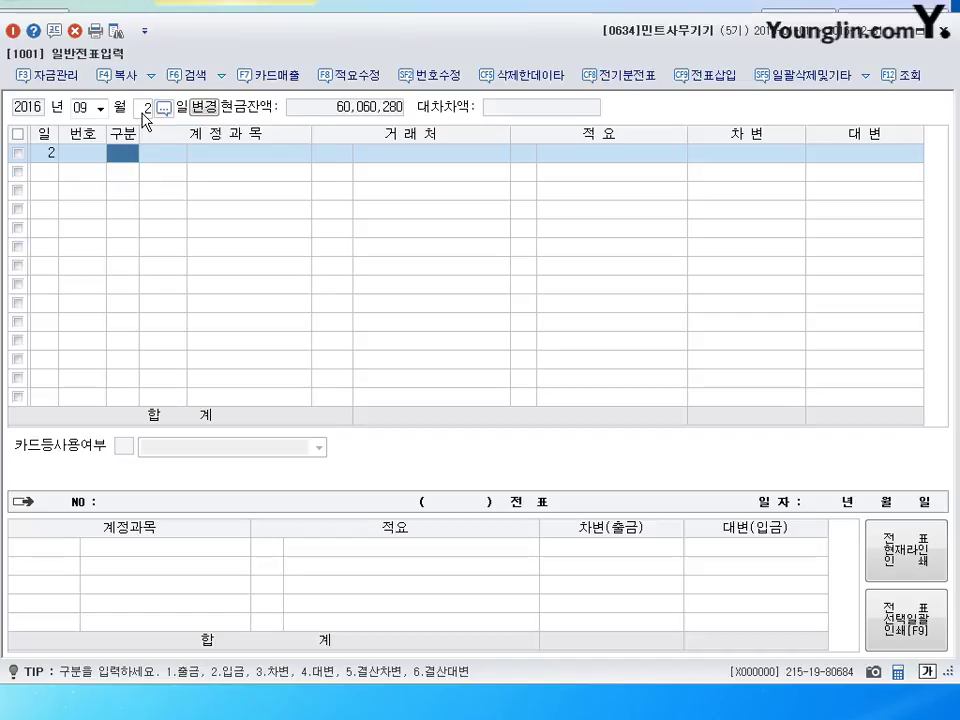
pyautogui.write('1')
pyautogui.press('Return')
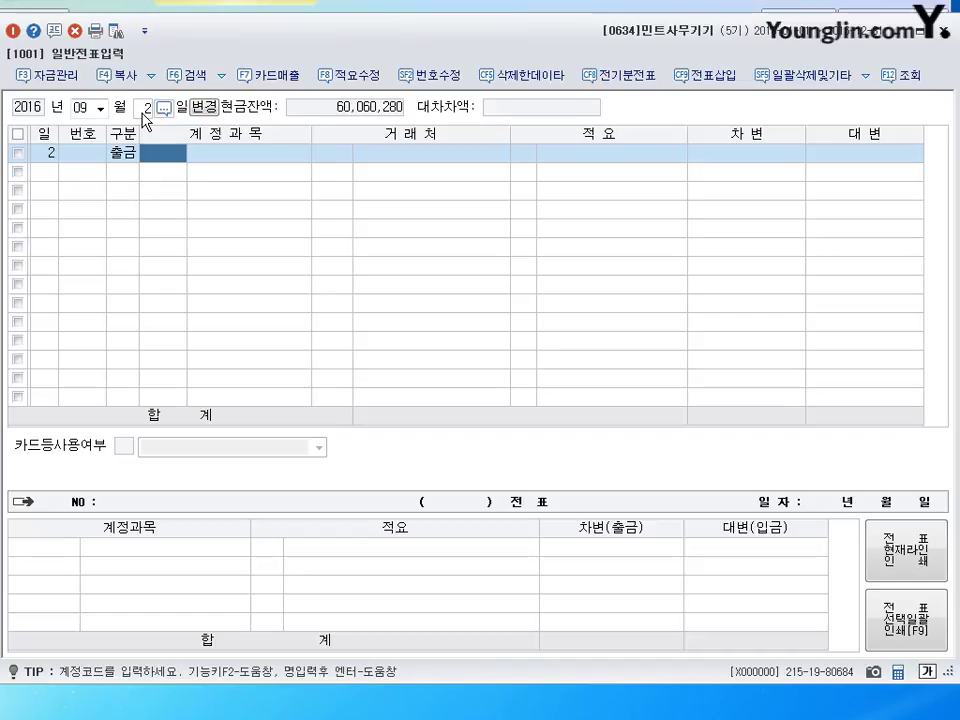
pyautogui.write('0232')
pyautogui.press('Return')
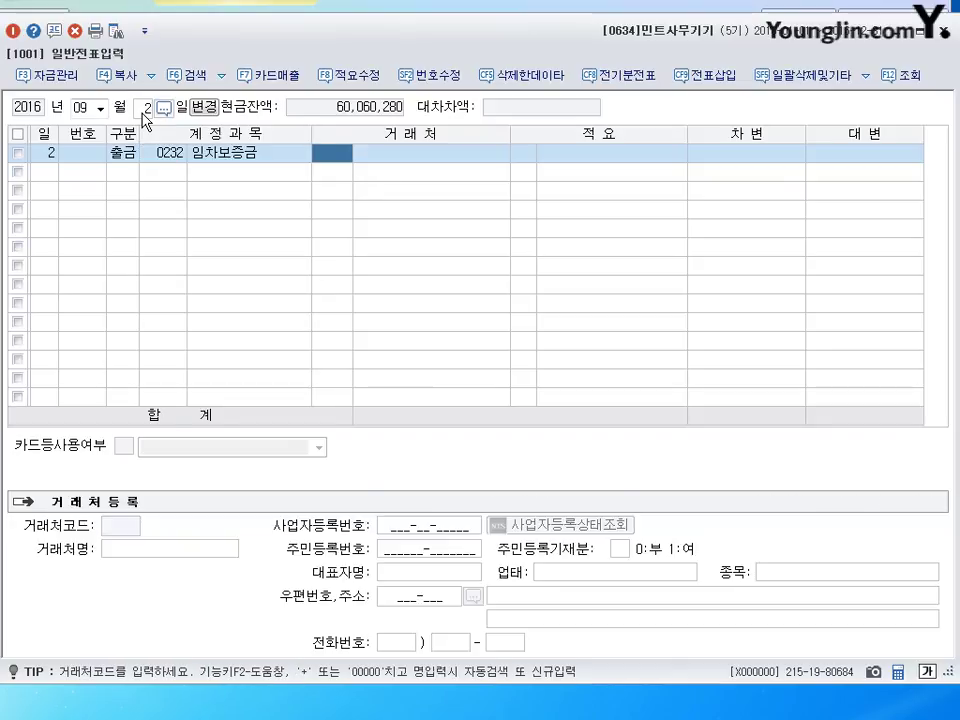
pyautogui.press('Return')
pyautogui.press('Return')
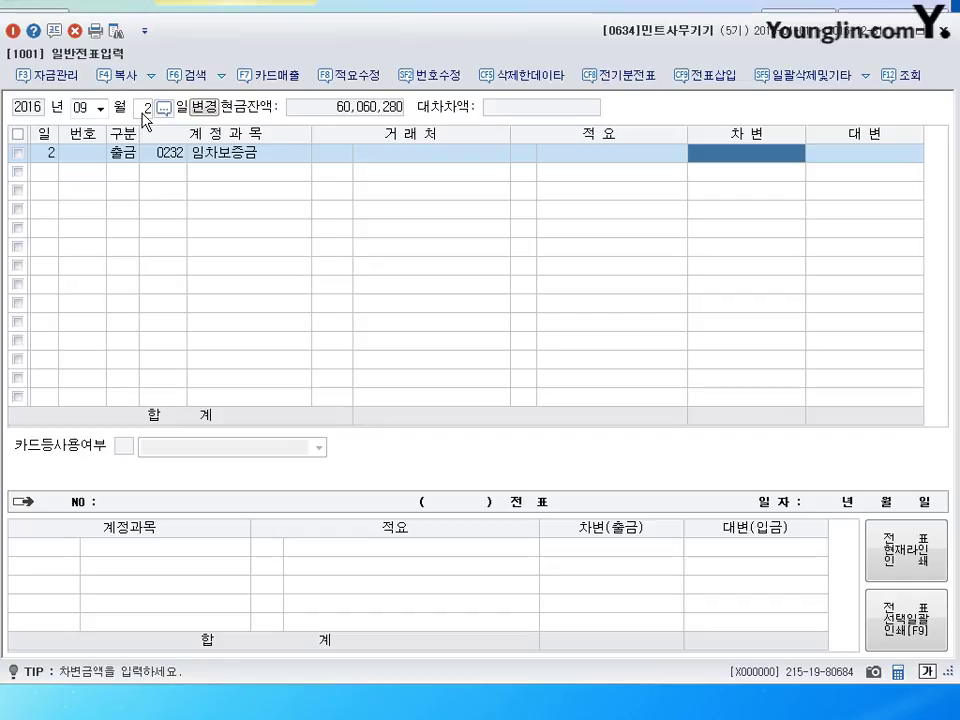
pyautogui.write('5000000')
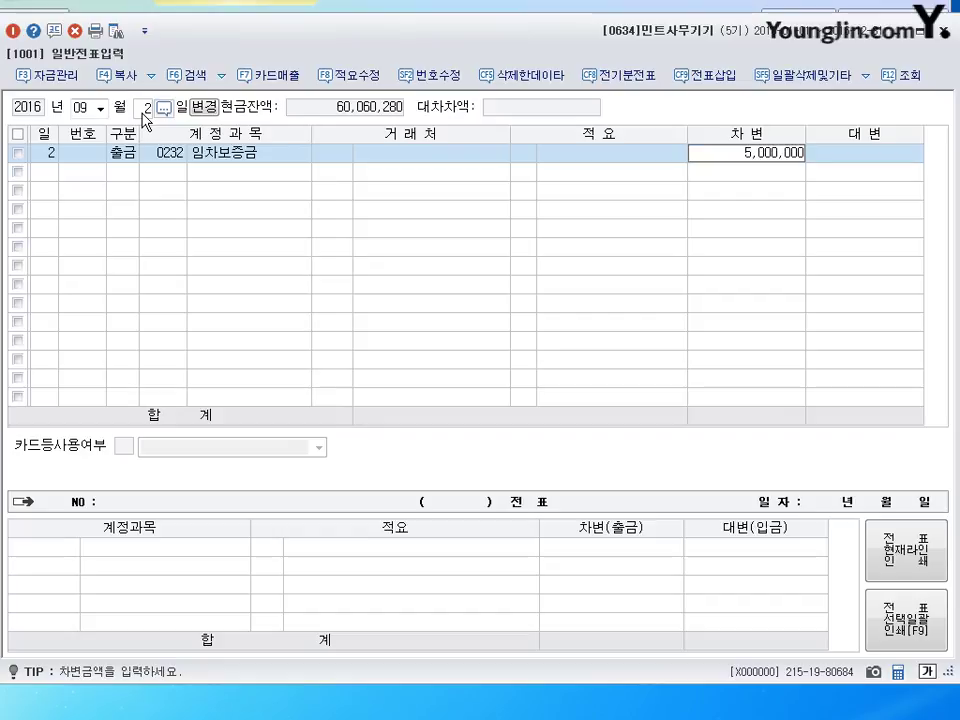
pyautogui.press('Return')
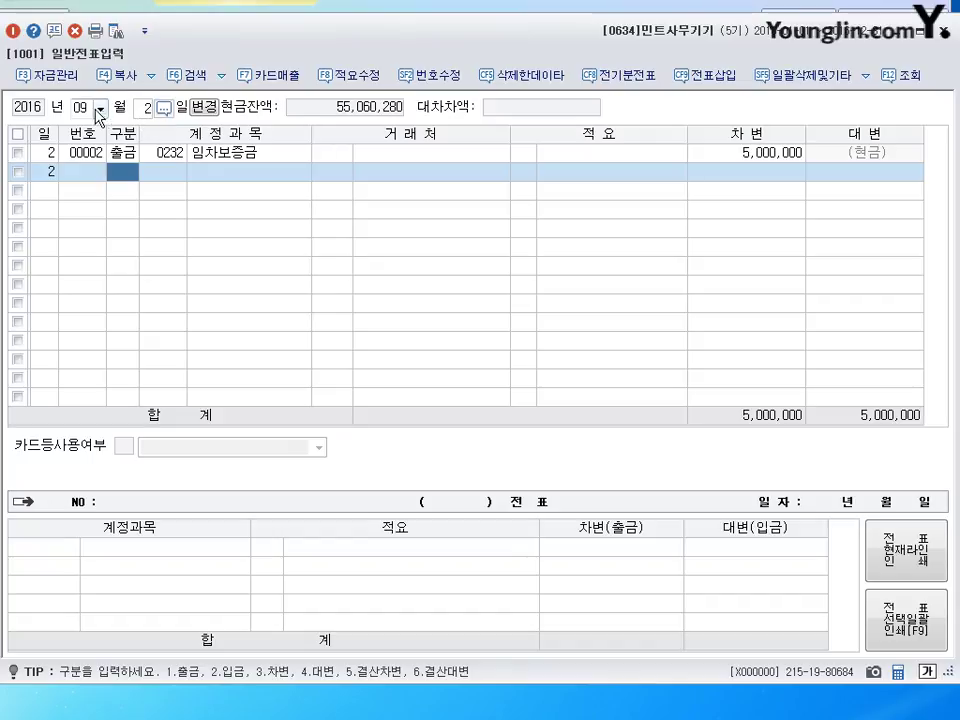
pyautogui.click(145, 108)
# On September 9, debit 0820 수선비 150,000.
pyautogui.write('9')
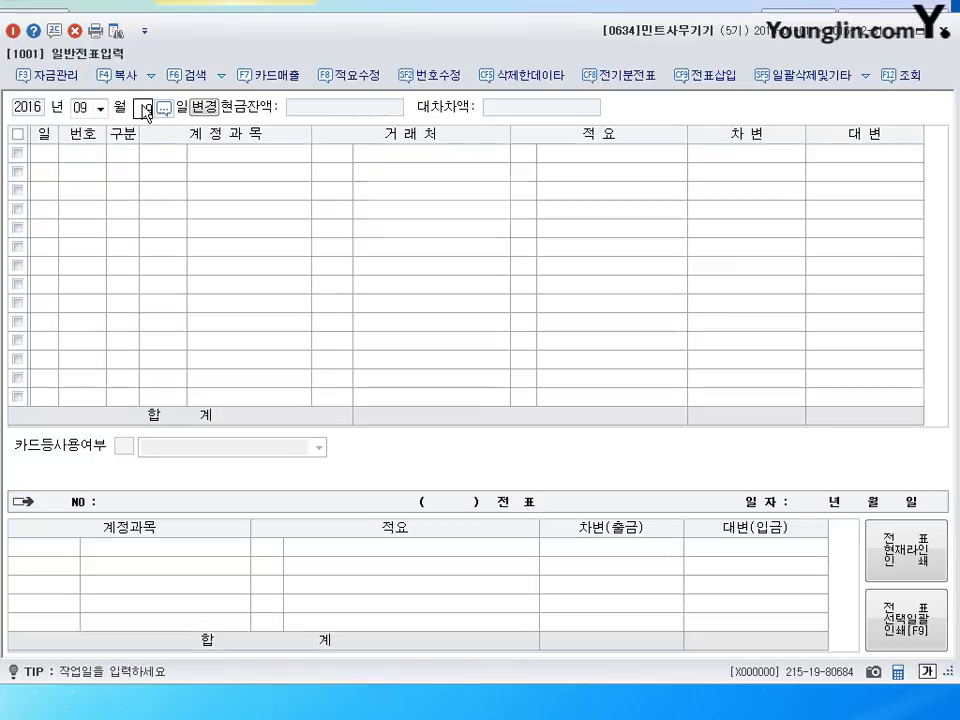
pyautogui.press('Return')
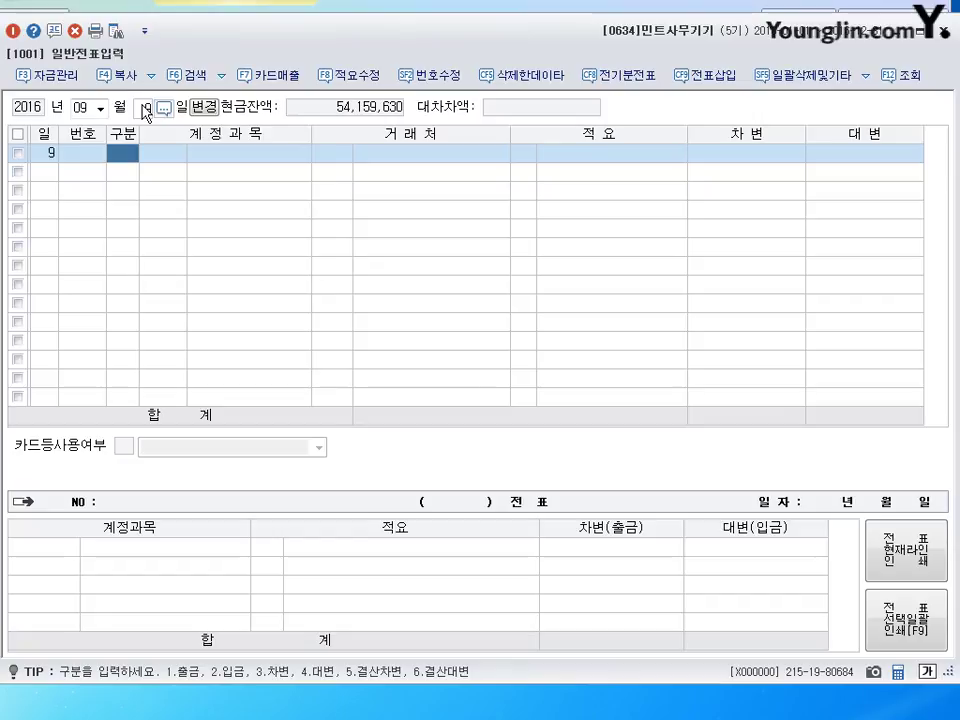
pyautogui.write('3')
pyautogui.press('Return')
pyautogui.write('820')
pyautogui.press('Return')
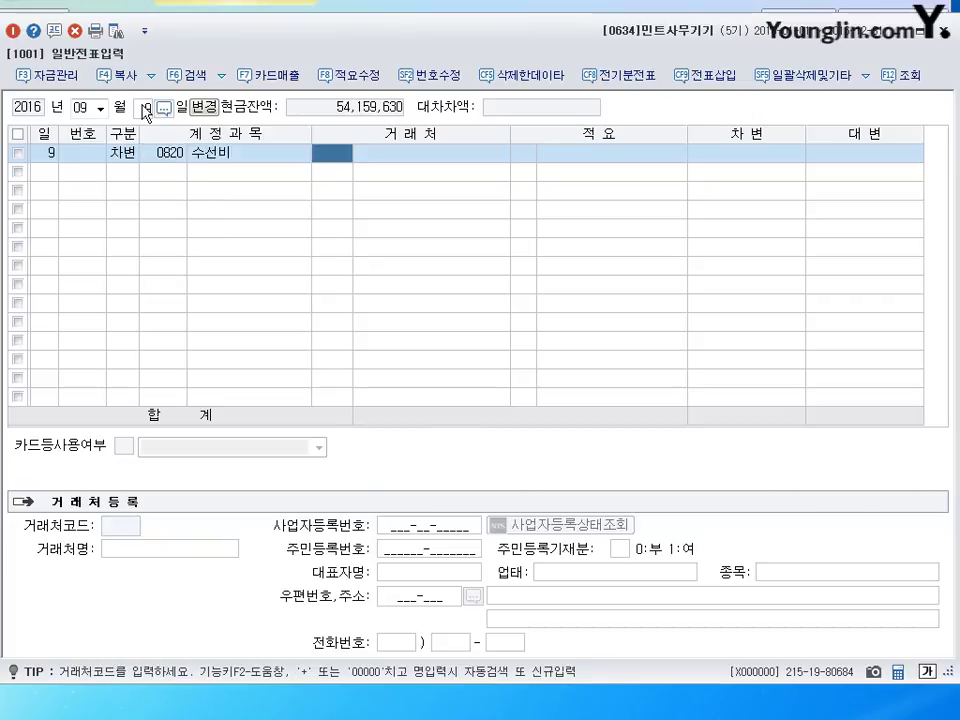
pyautogui.press('Return')
pyautogui.press('Return')
pyautogui.write('1500000')
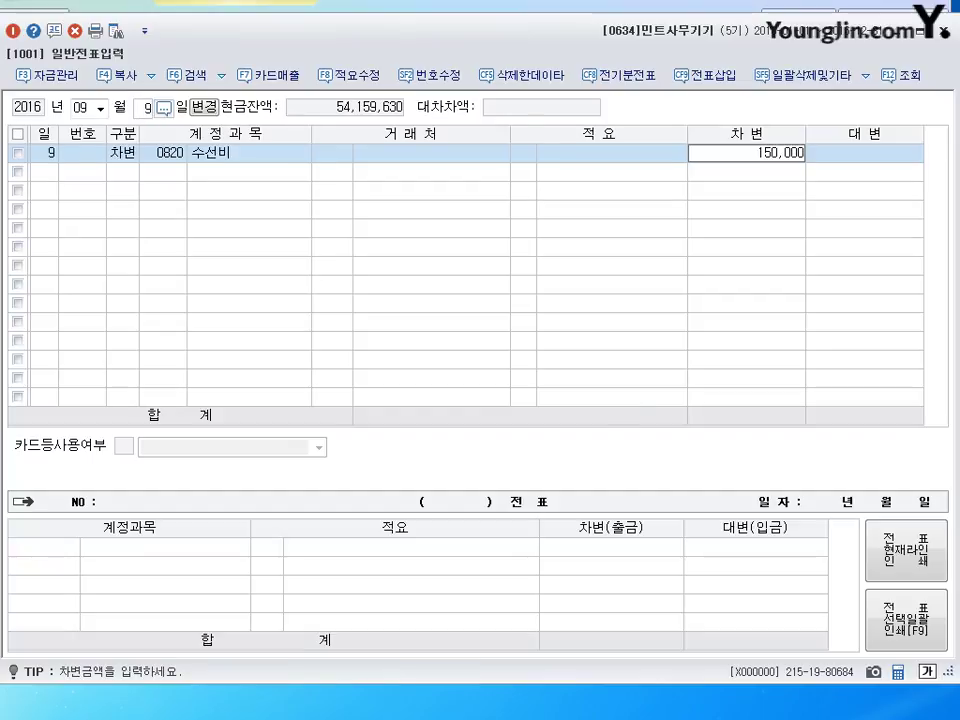
# Credit 0103 보통예금 150,000 to balance the September 9 voucher.
pyautogui.press('Return')
pyautogui.write('4')
pyautogui.press('Return')
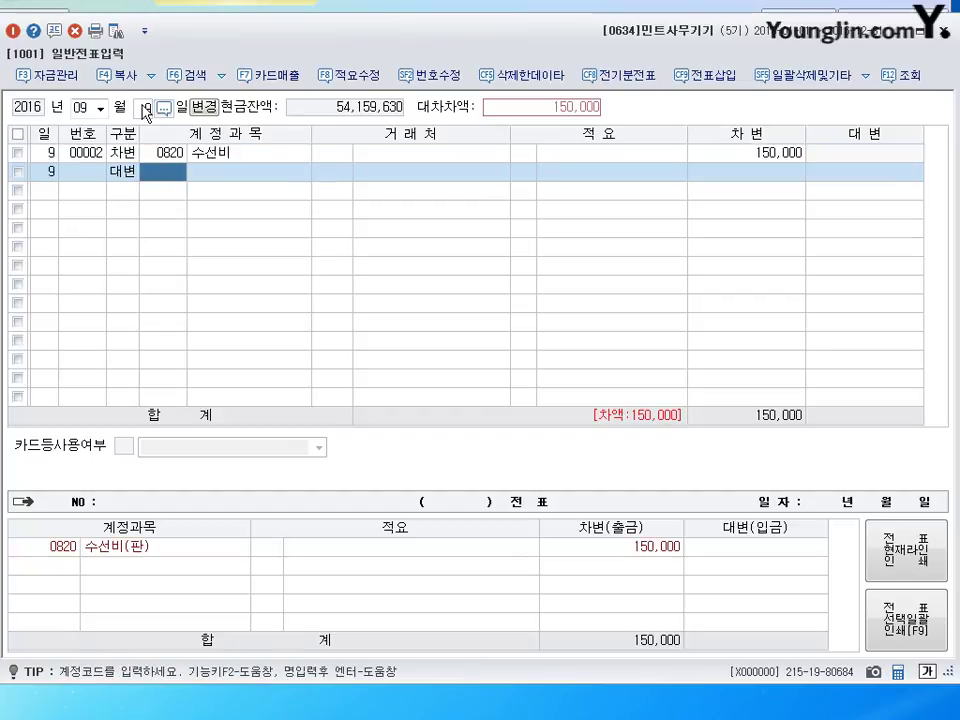
pyautogui.write('103')
pyautogui.press('Return')
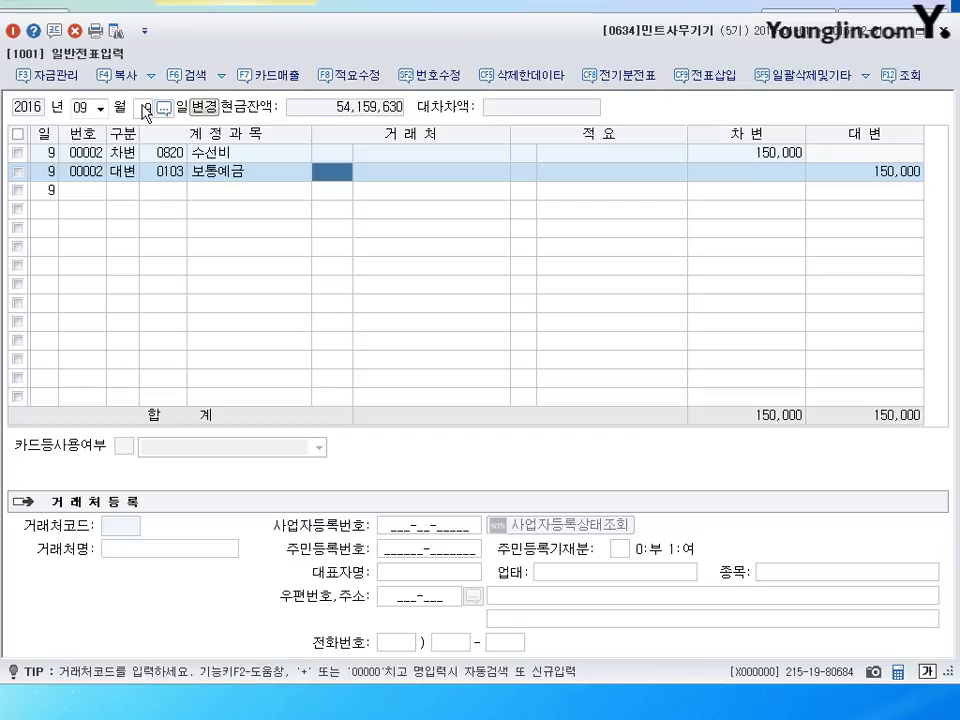
pyautogui.click(146, 107)
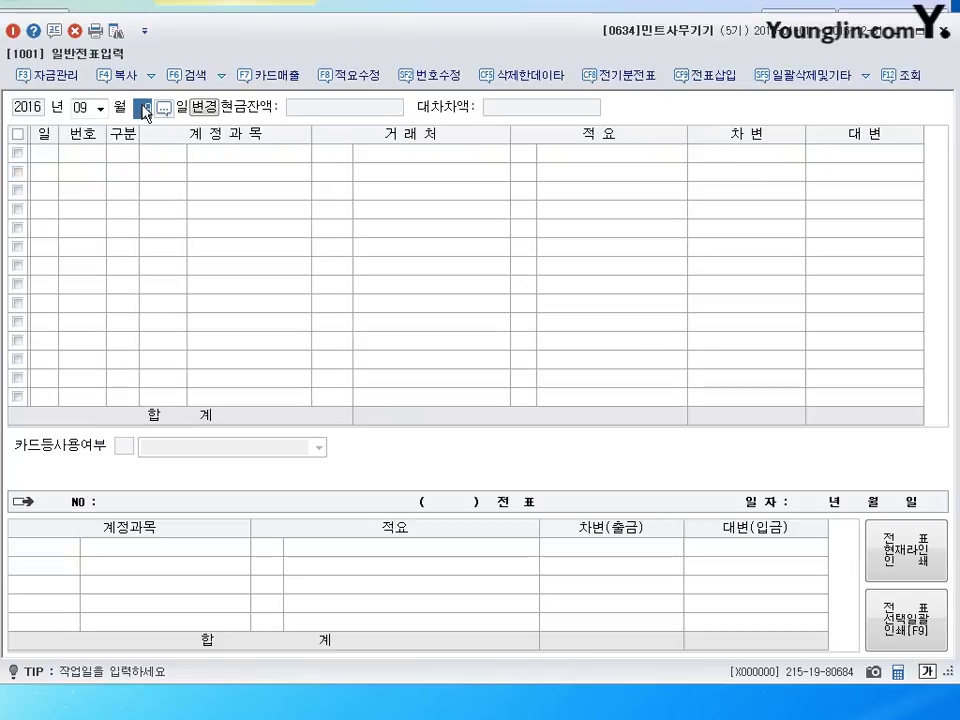
# Set the date to October 1 and debit 0101 현금 10,000,000.
pyautogui.hotkey('shift', 'Tab')
pyautogui.write('101')
pyautogui.press('Return')
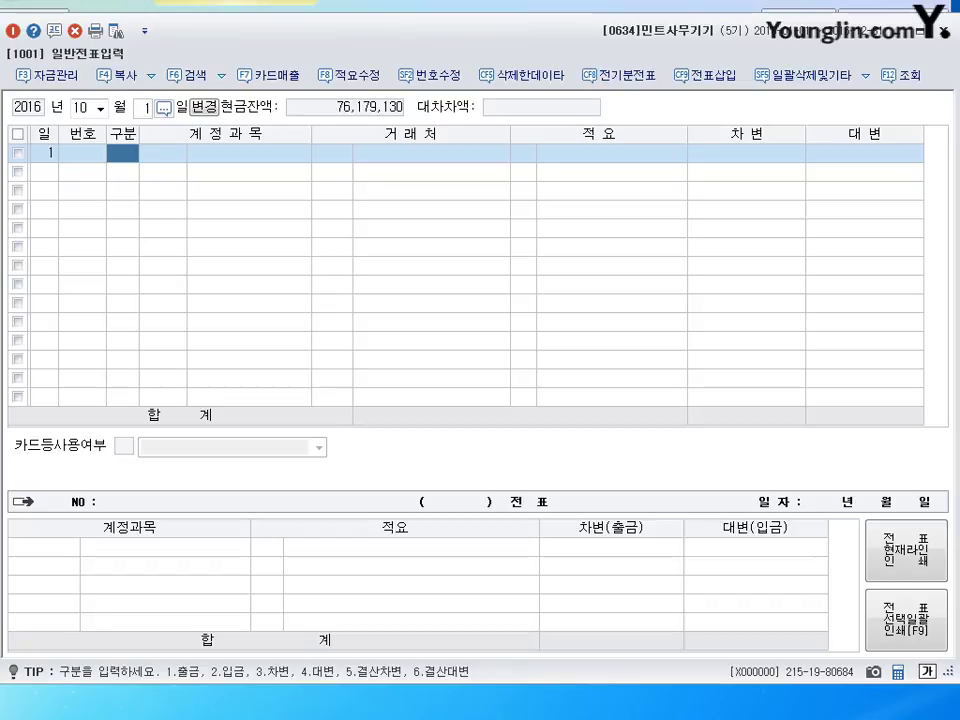
pyautogui.write('3')
pyautogui.press('Return')
pyautogui.write('1001')
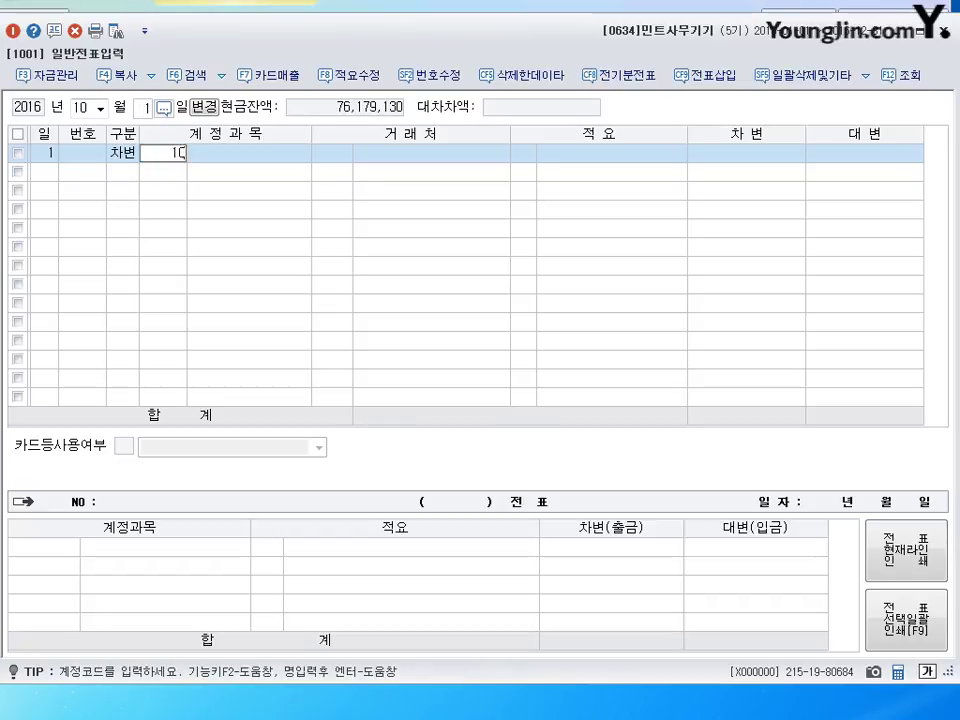
pyautogui.press('Return')
pyautogui.press('Escape')
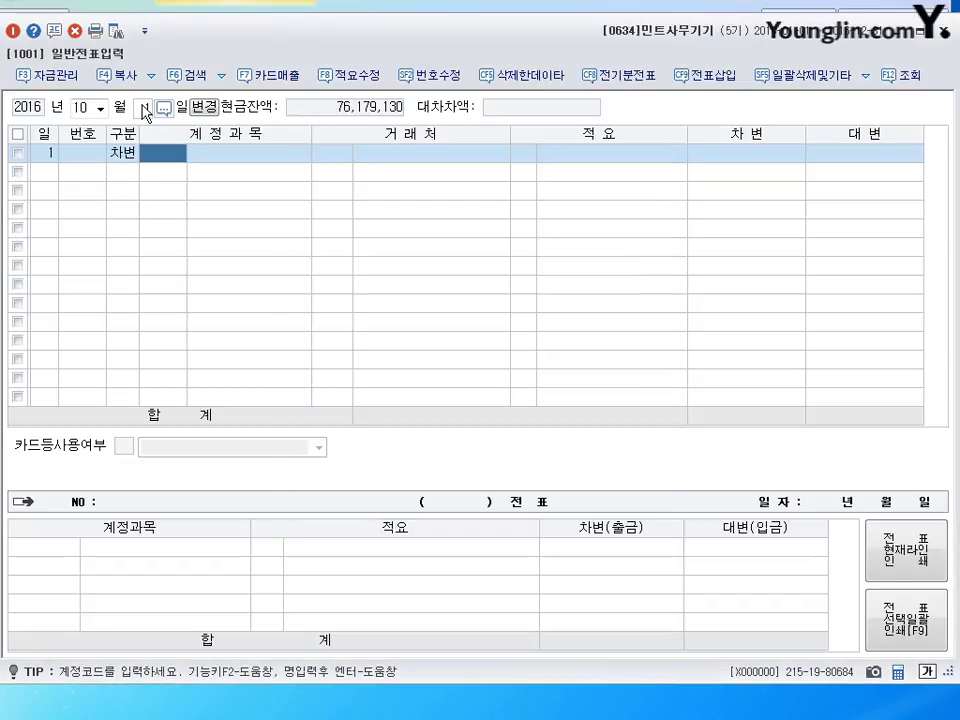
pyautogui.write('101')
pyautogui.press('Return')
pyautogui.press('Return')
pyautogui.press('Return')
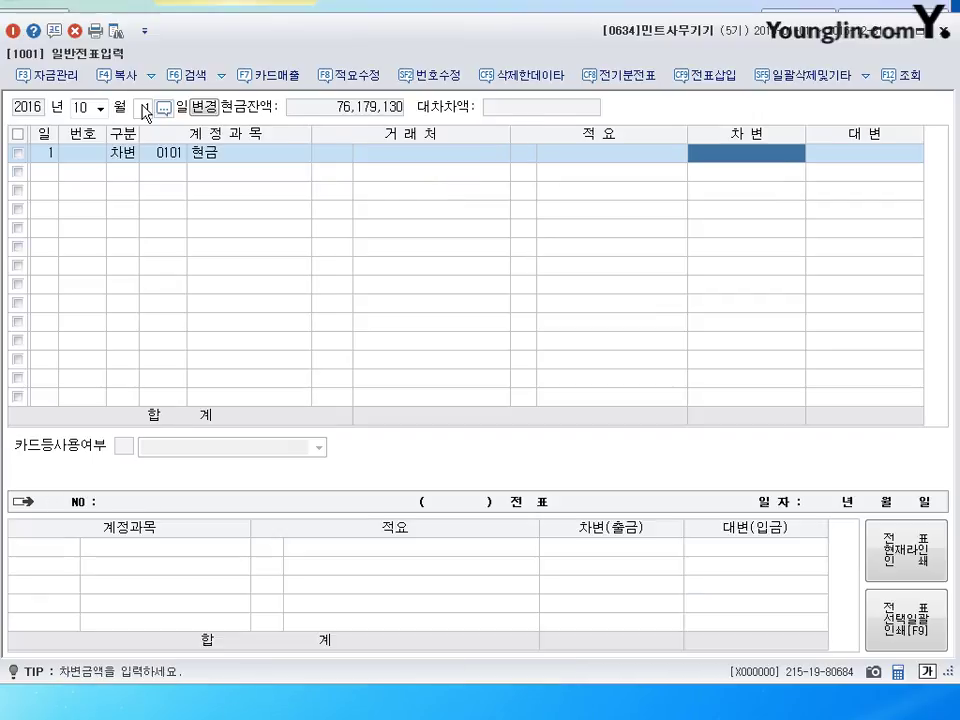
pyautogui.write('10000000')
# Debit 0108 외상매출금 5,000,000 for customer 성실상회.
pyautogui.press('Return')
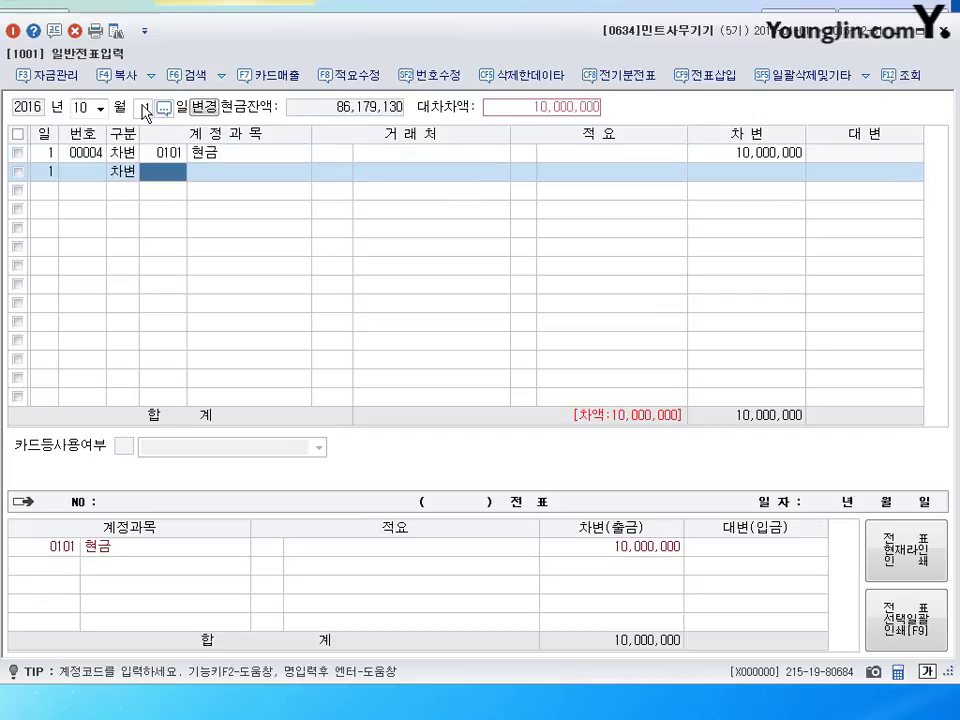
pyautogui.write('108')
pyautogui.press('Return')
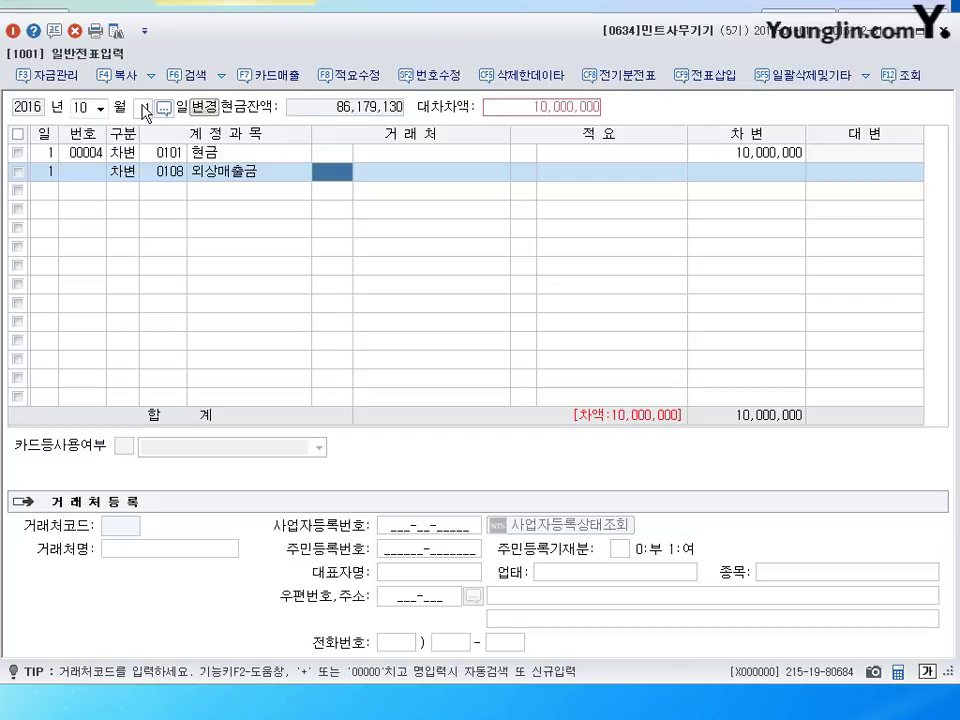
pyautogui.write('성실')
pyautogui.press('Return')
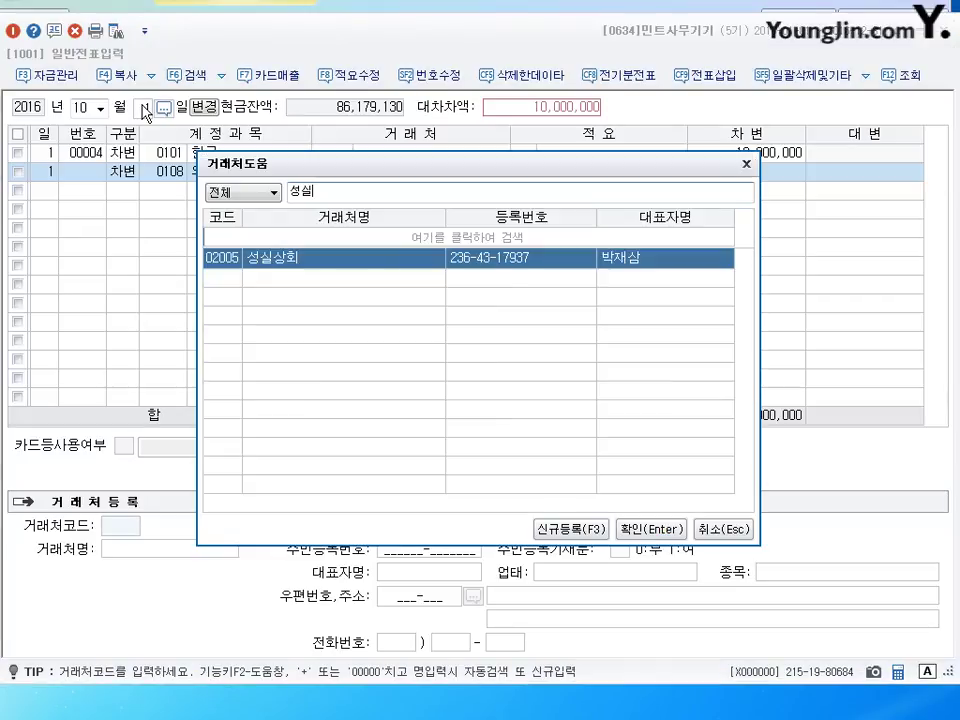
pyautogui.press('Return')
pyautogui.press('Return')
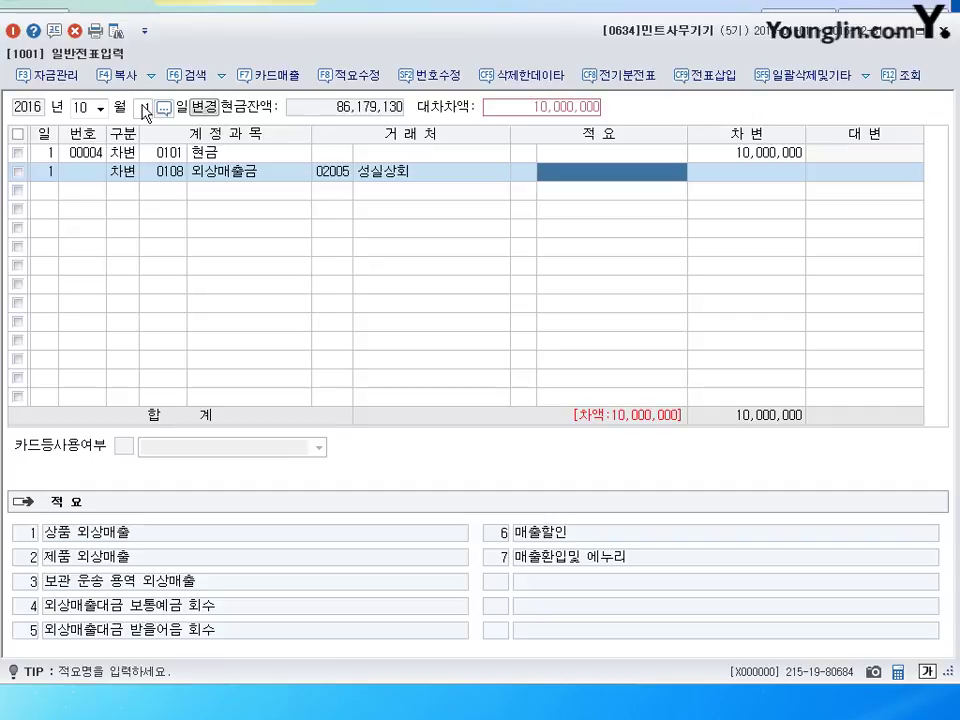
pyautogui.press('Return')
pyautogui.write('5000000')
pyautogui.press('Return')
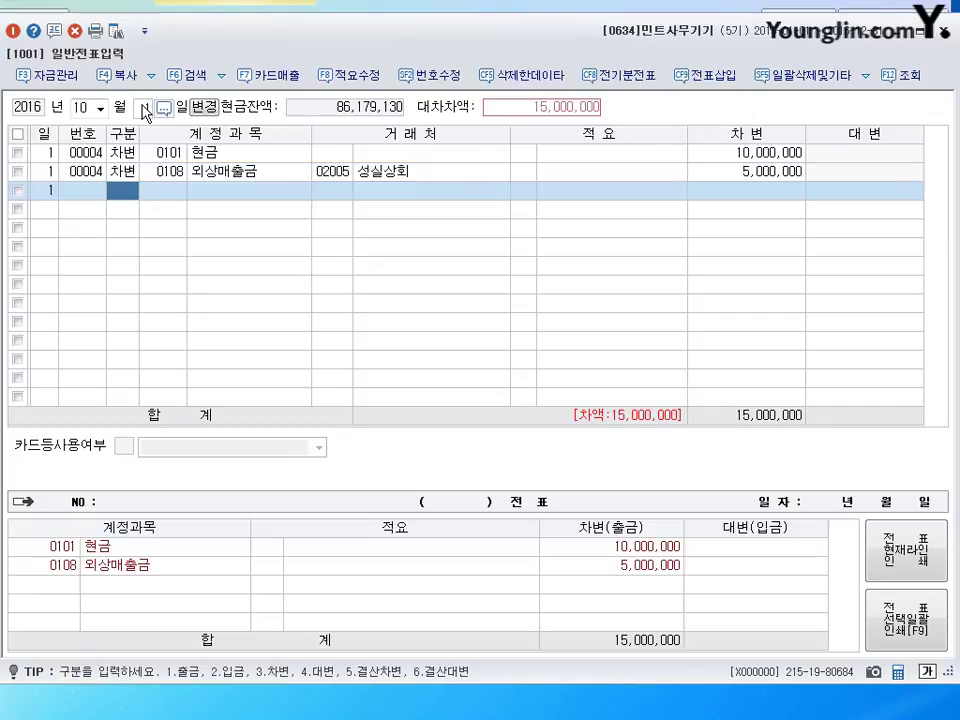
# Credit 0401 상품매출 15,000,000 to balance the October 1 sale.
pyautogui.write('4')
pyautogui.press('Return')
pyautogui.write('401')
pyautogui.press('Return')
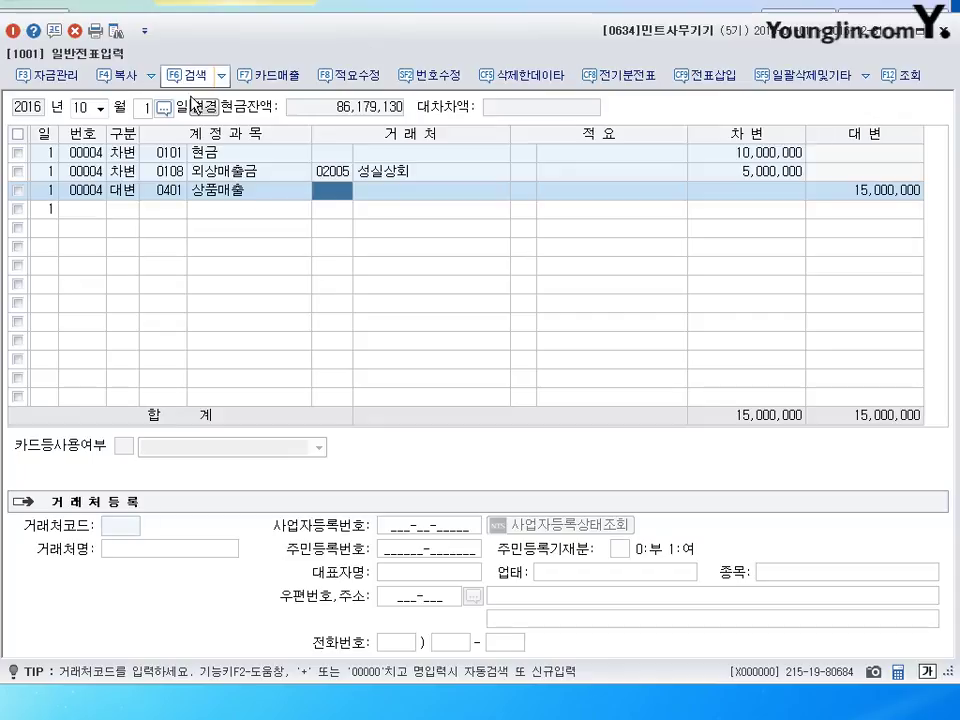
pyautogui.click(122, 208)
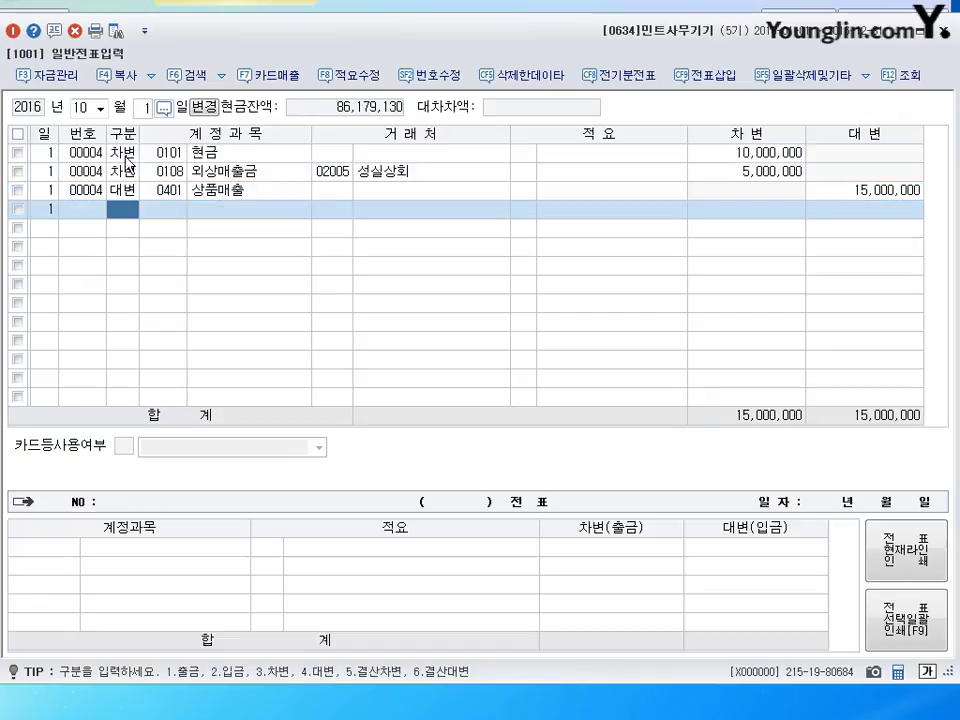
pyautogui.click(143, 108)
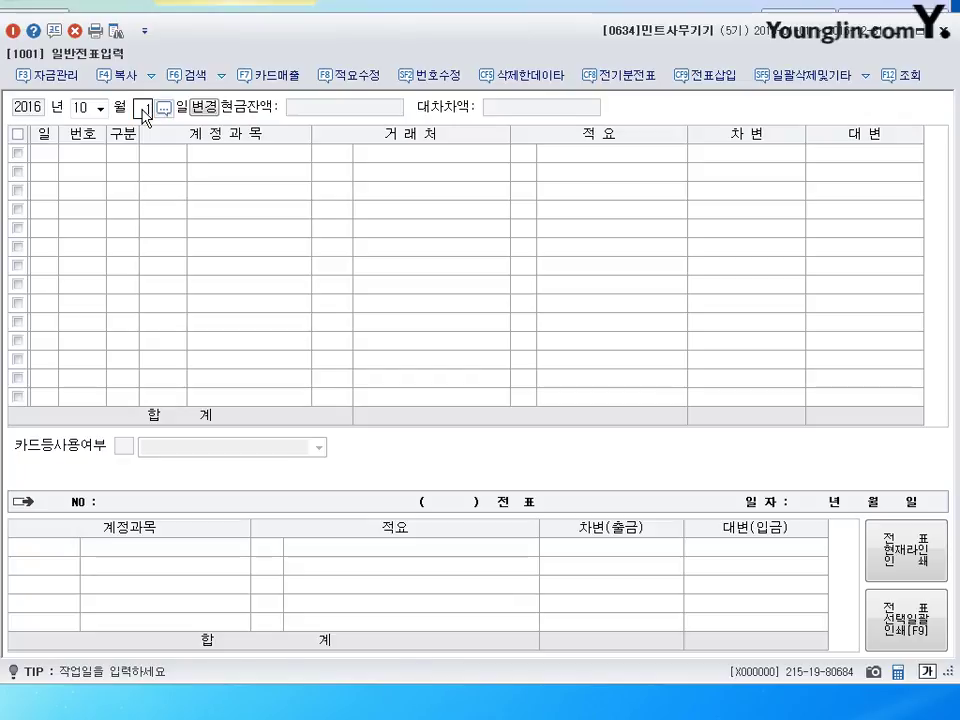
# Record an October 15 cash payment (출금) of 500,000 to 0833 광고선전비.
pyautogui.write('15')
pyautogui.press('Return')
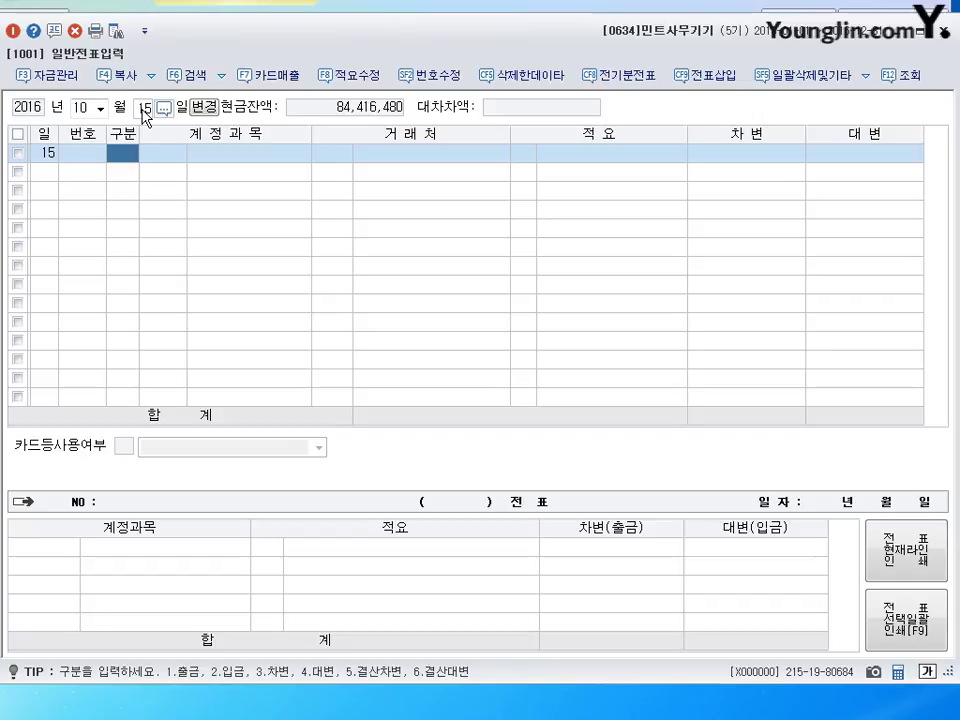
pyautogui.write('1')
pyautogui.press('Return')
pyautogui.write('833')
pyautogui.press('Return')
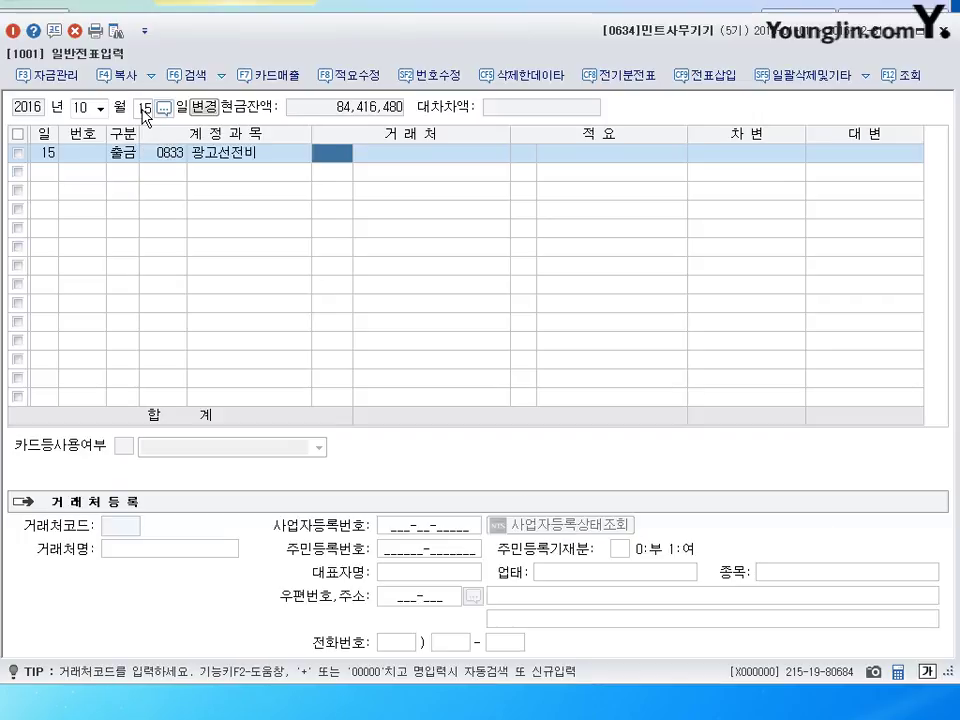
pyautogui.press('Return')
pyautogui.press('Return')
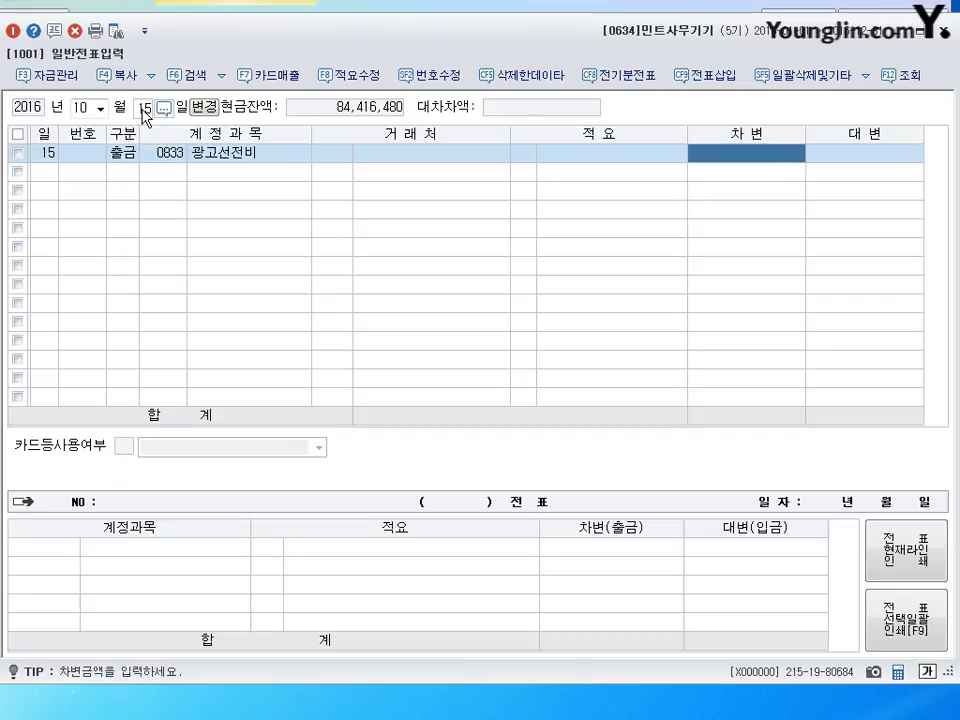
pyautogui.write('5000000')
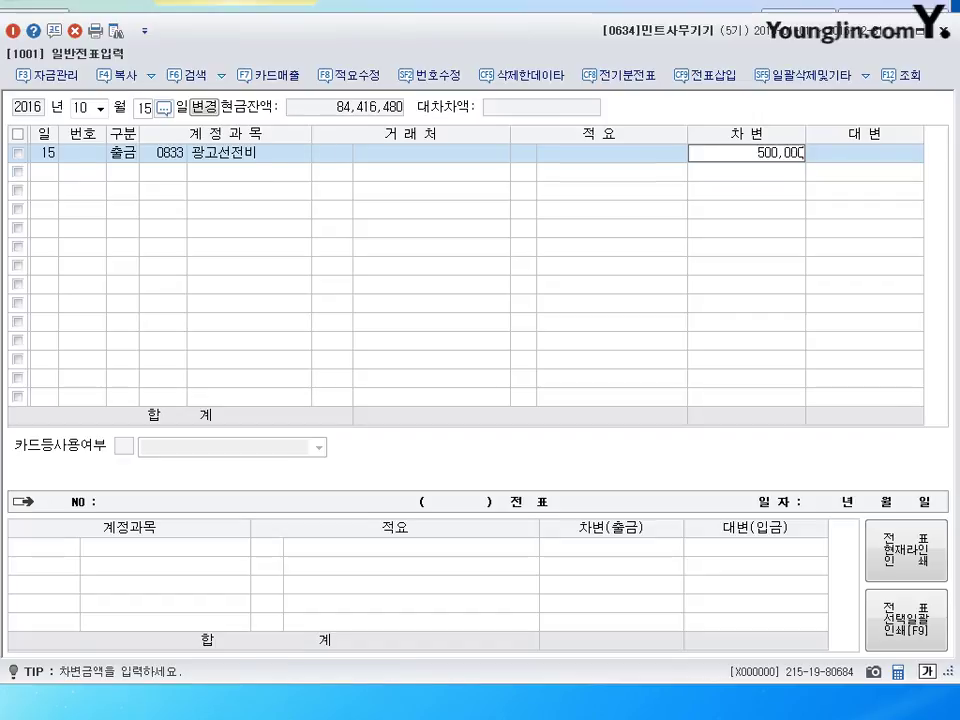
pyautogui.press('Return')
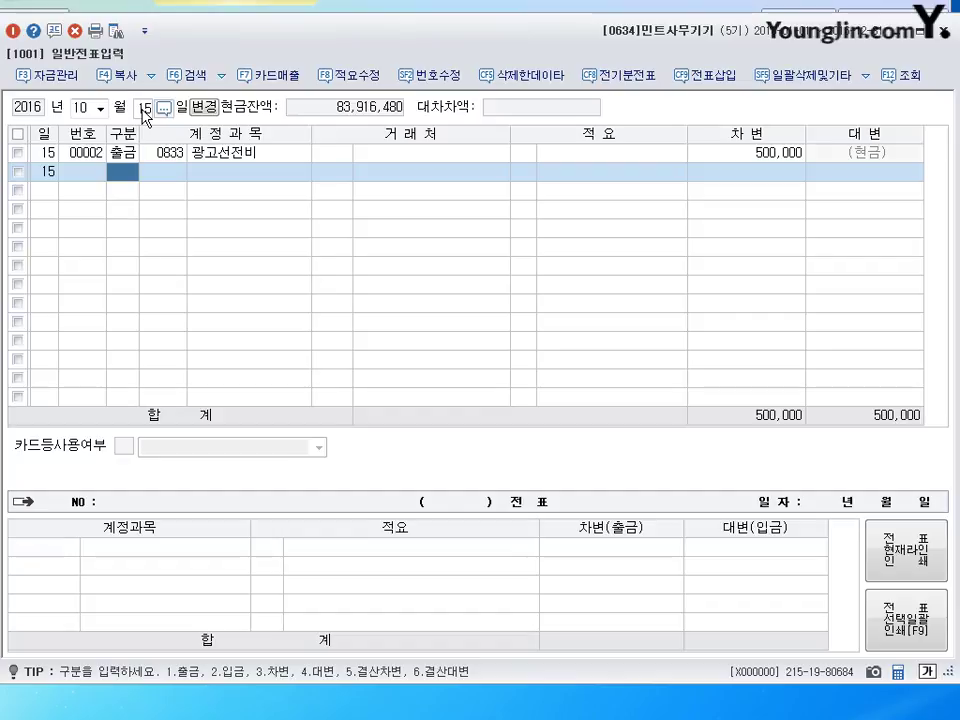
pyautogui.click(143, 108)
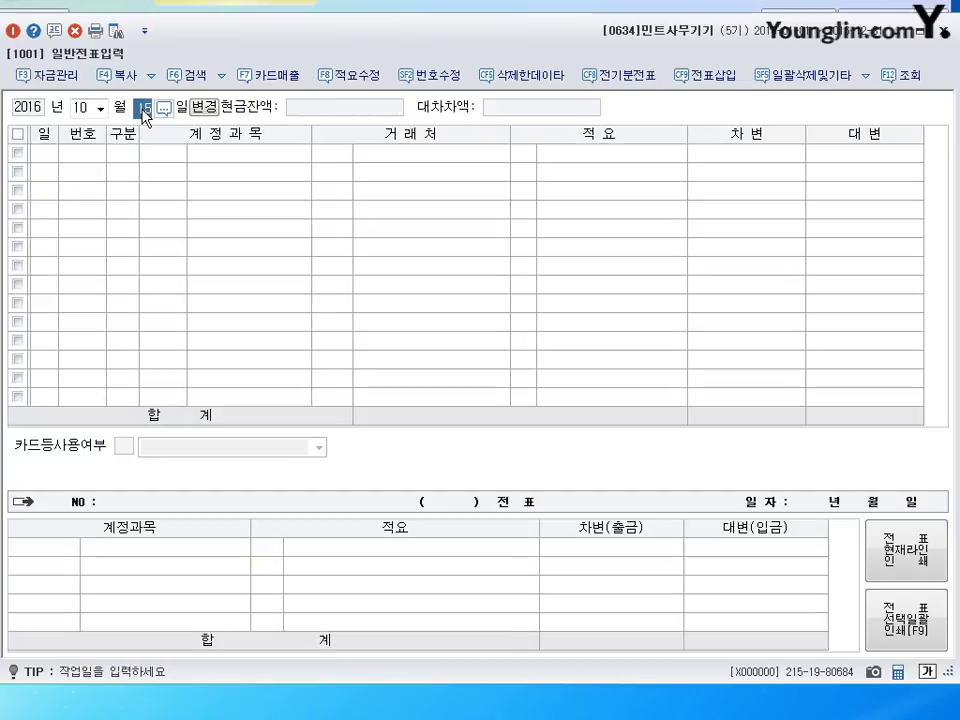
pyautogui.hotkey('shift', 'Tab')
# Record a November 29 cash payment (출금) of 250,000 to 0819 임차료.
pyautogui.write('11')
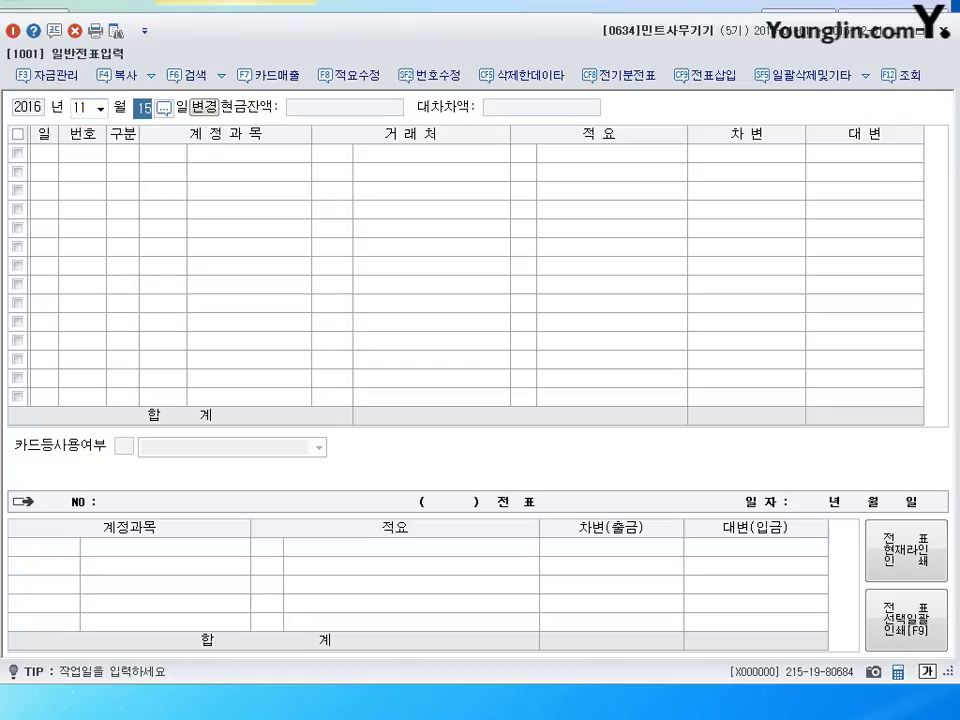
pyautogui.write('29')
pyautogui.press('Return')
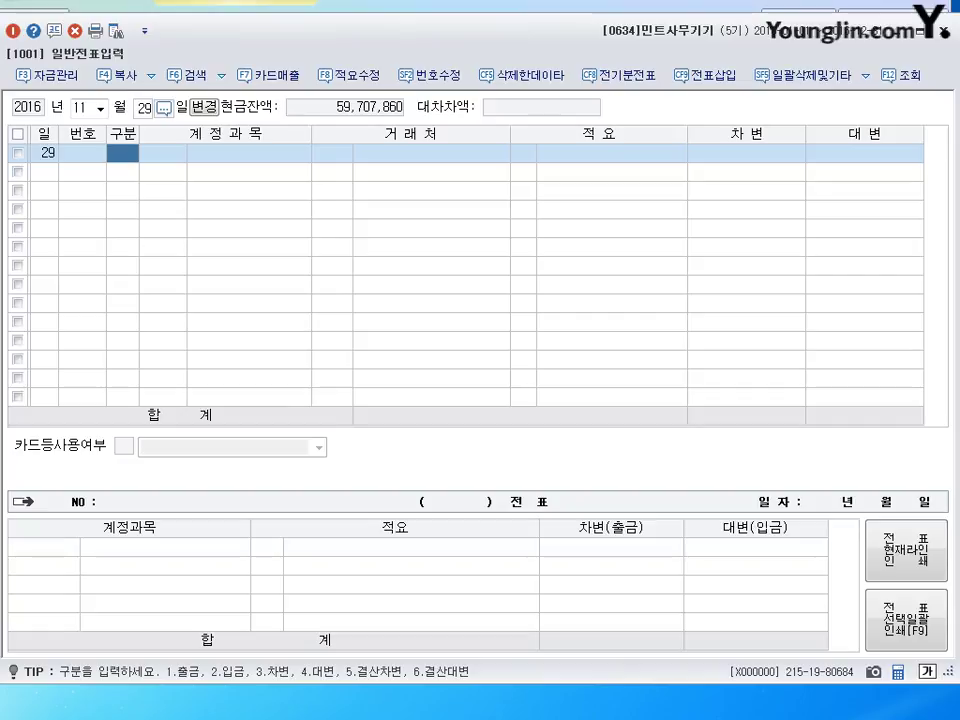
pyautogui.write('1')
pyautogui.press('Return')
pyautogui.write('0819')
pyautogui.press('Return')
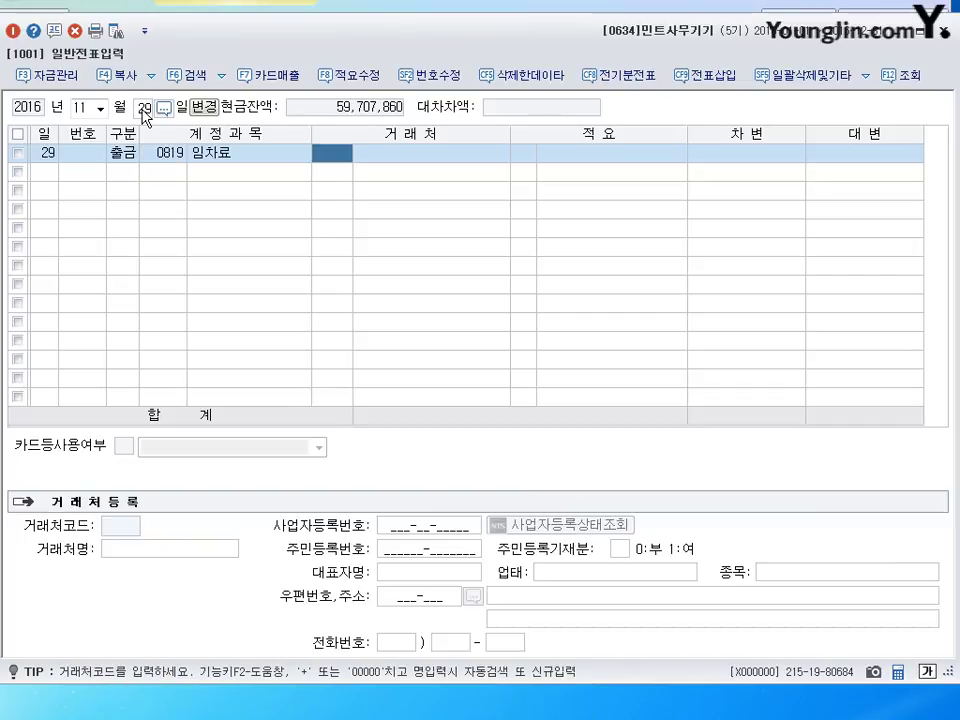
pyautogui.press('Return')
pyautogui.press('Return')
pyautogui.write('250')
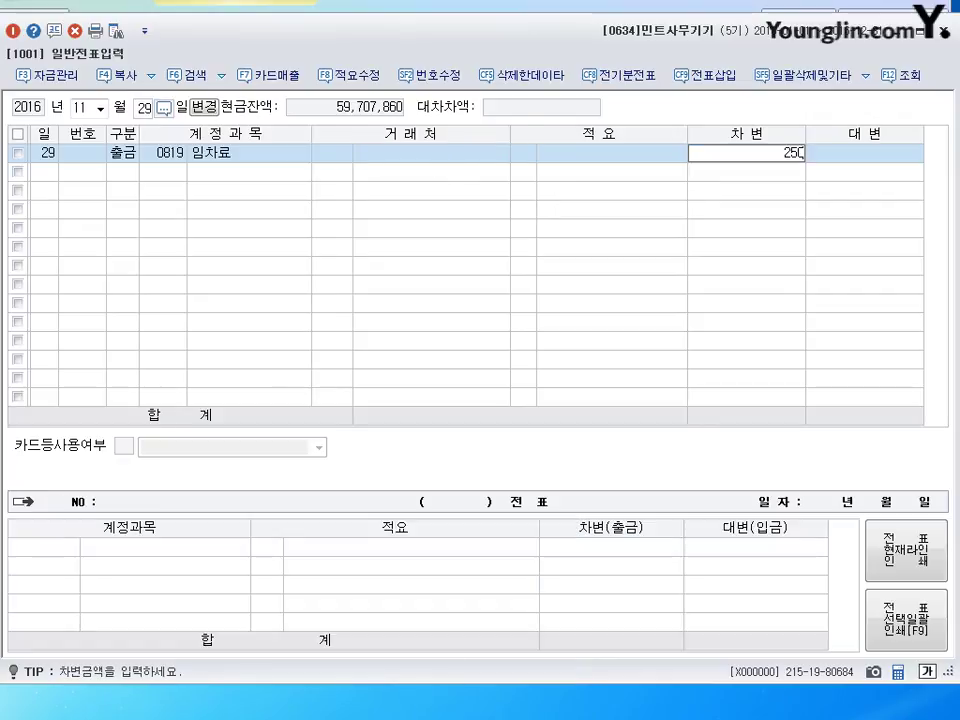
pyautogui.write(',000')
pyautogui.press('Return')
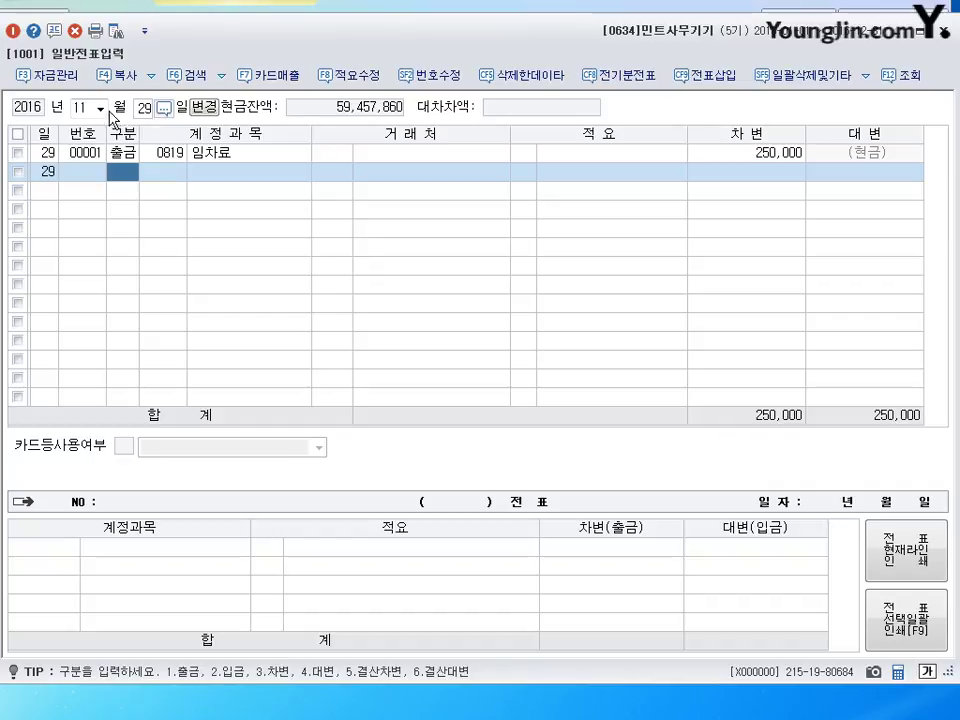
pyautogui.press('Escape')
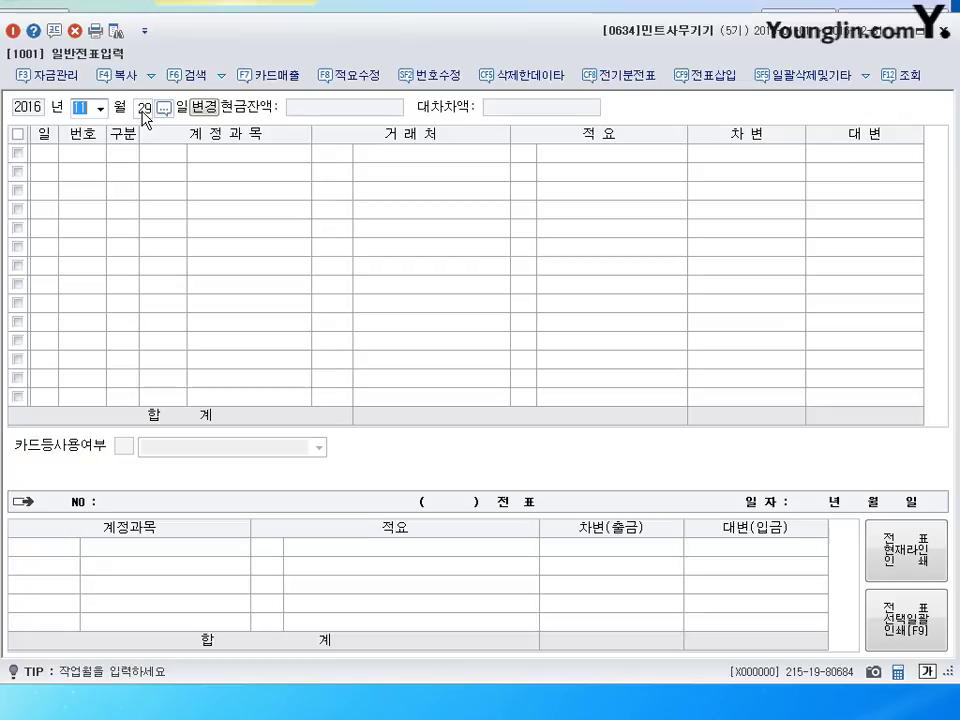
# Load the August 17 voucher and change its 270,000 debit account to 0212 비품.
pyautogui.write('0817')
pyautogui.press('Return')
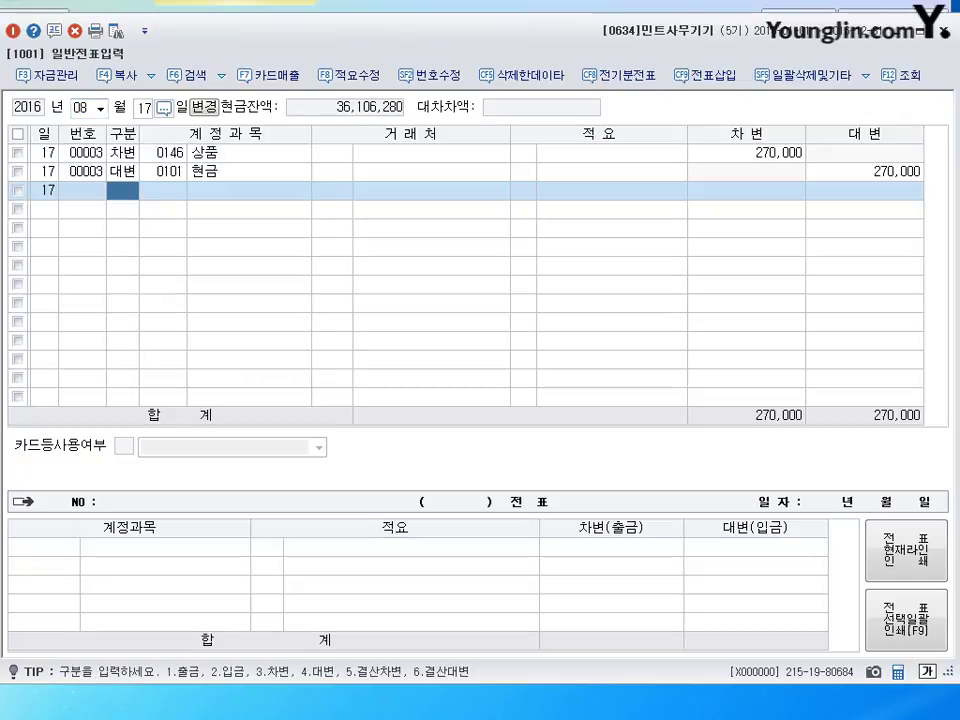
pyautogui.click(748, 153)
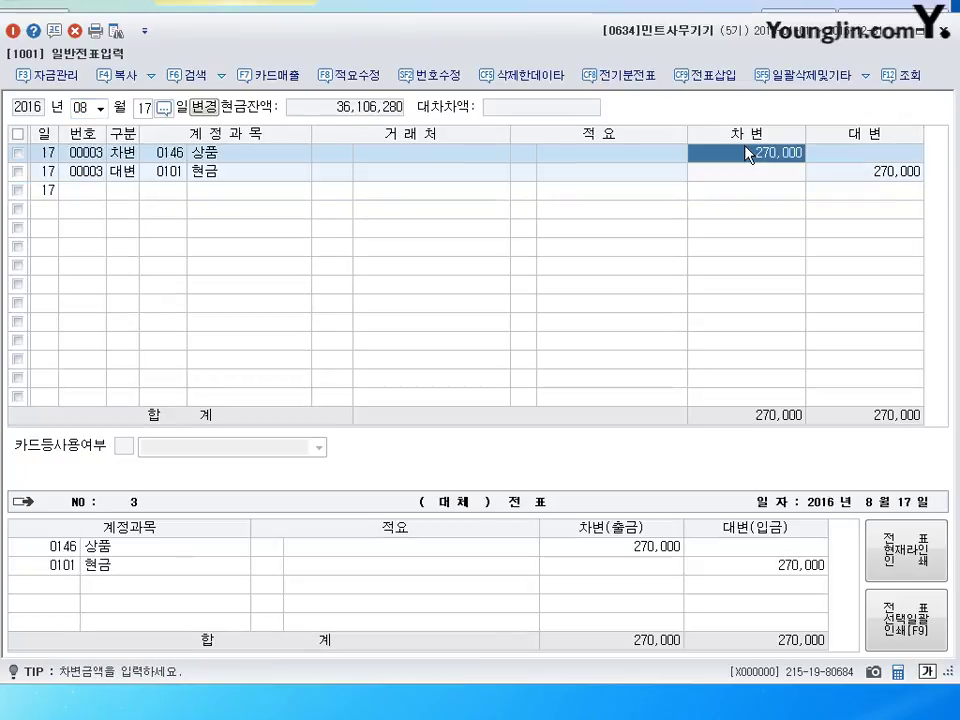
pyautogui.click(150, 155)
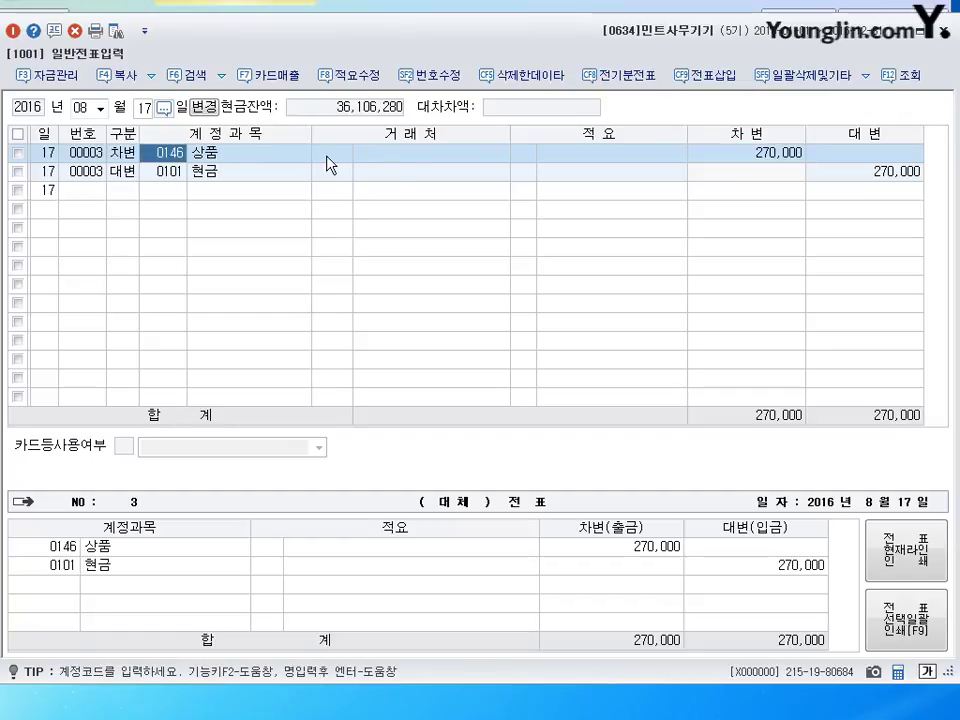
pyautogui.write('0212')
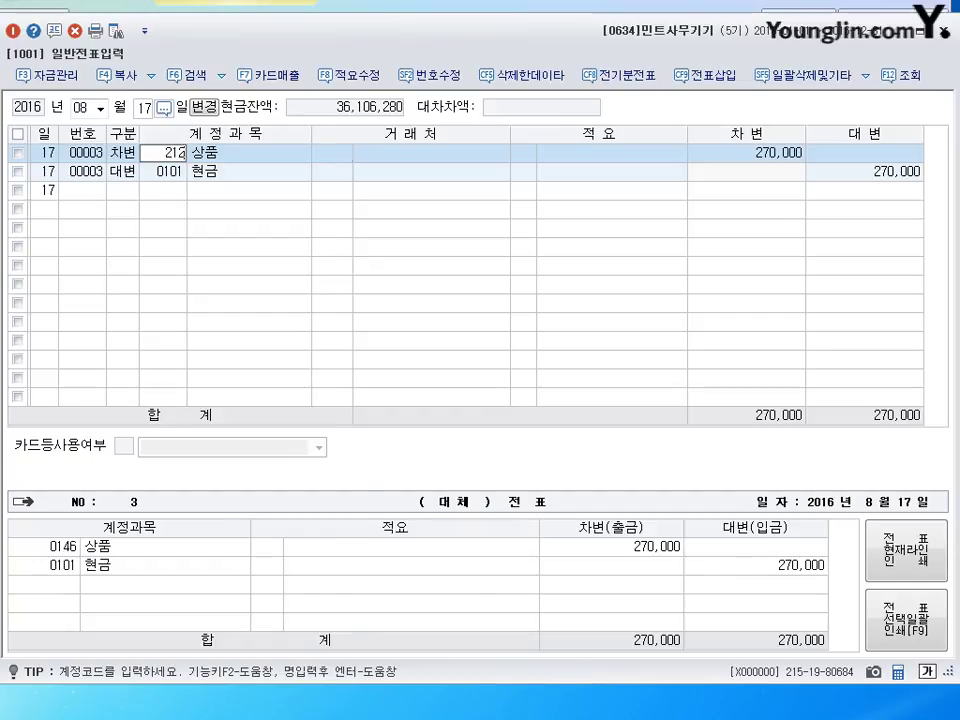
pyautogui.press('Return')
# Change the credit account to 0253 미지급금 with trading partner 일광문구.
pyautogui.press('Left')
pyautogui.press('Down')
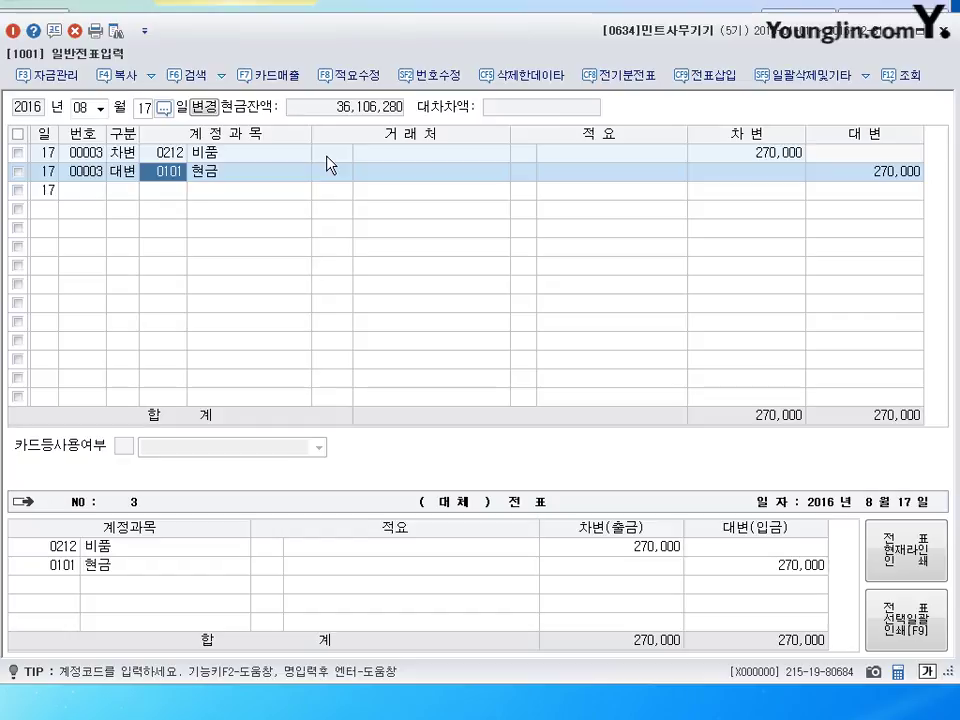
pyautogui.write('0253')
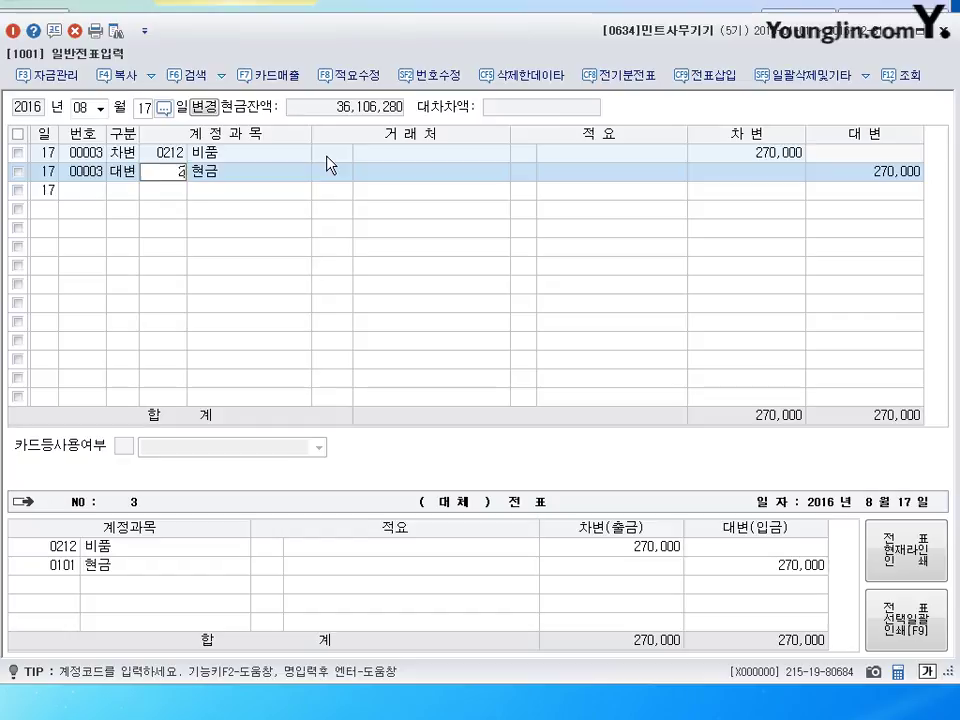
pyautogui.press('Return')
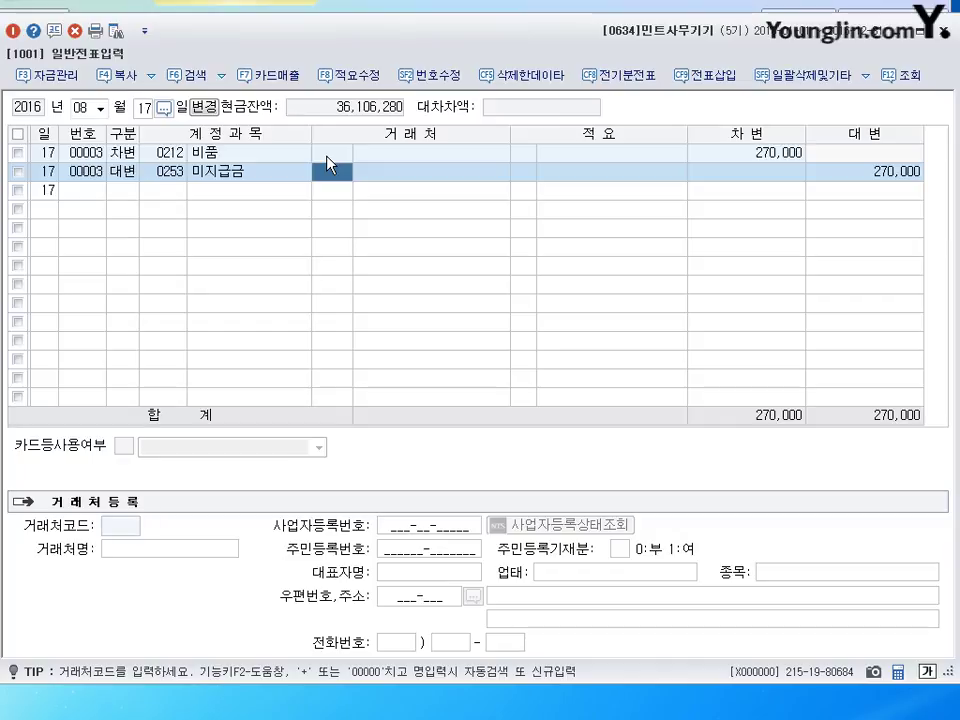
pyautogui.write('일광')
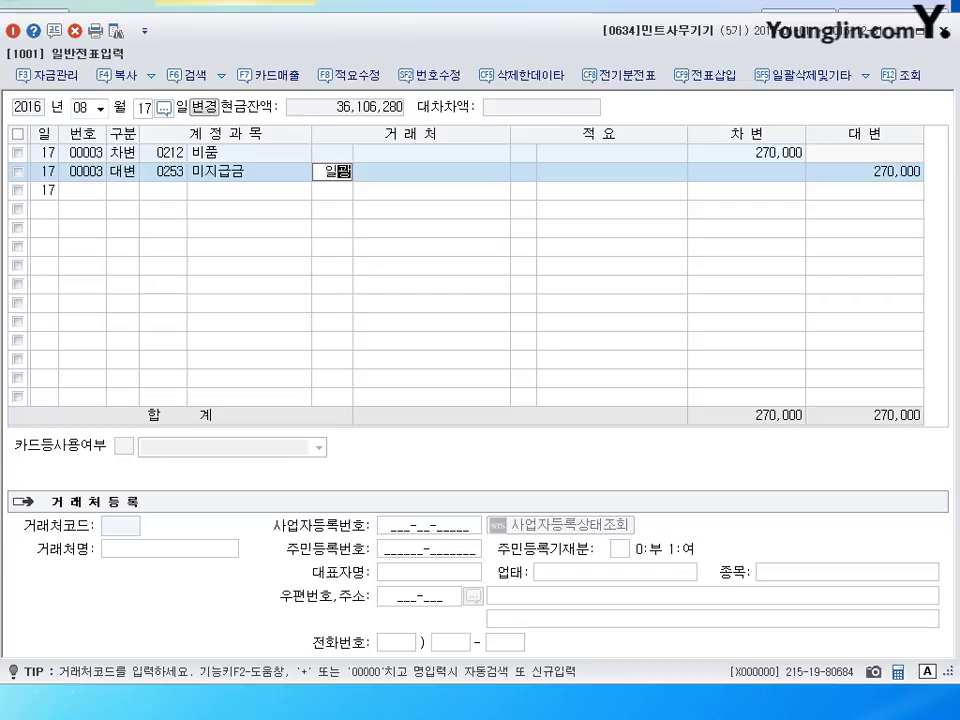
pyautogui.press('Return')
pyautogui.press('Return')
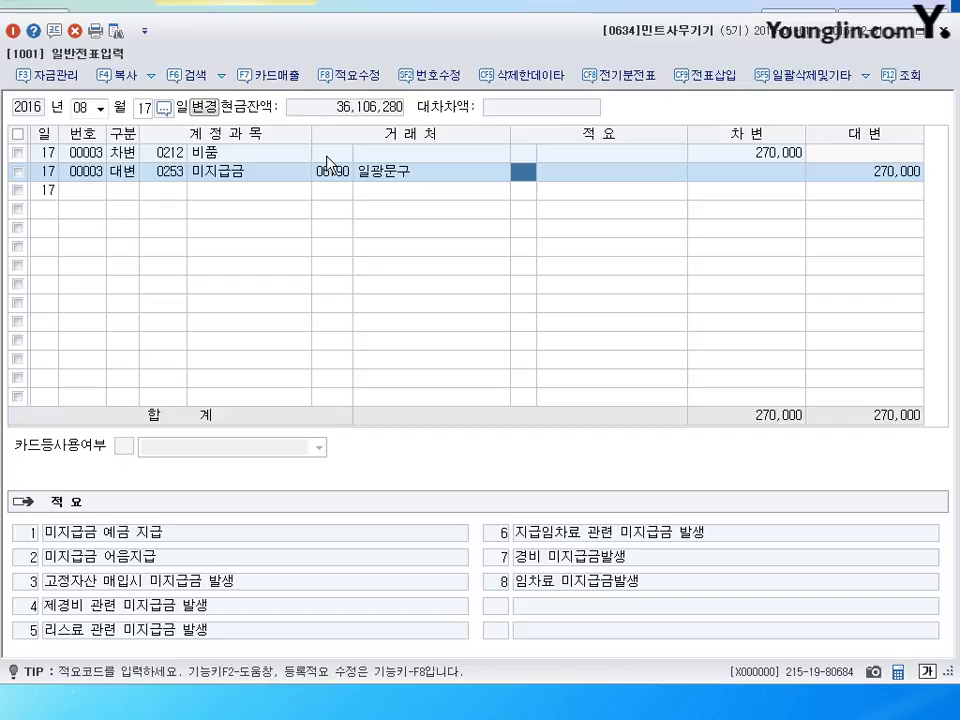
pyautogui.click(145, 109)
# On August 15, replace the 가수금 credit account with 0109 대손충당금 (외상매출금).
pyautogui.write('15')
pyautogui.press('Return')
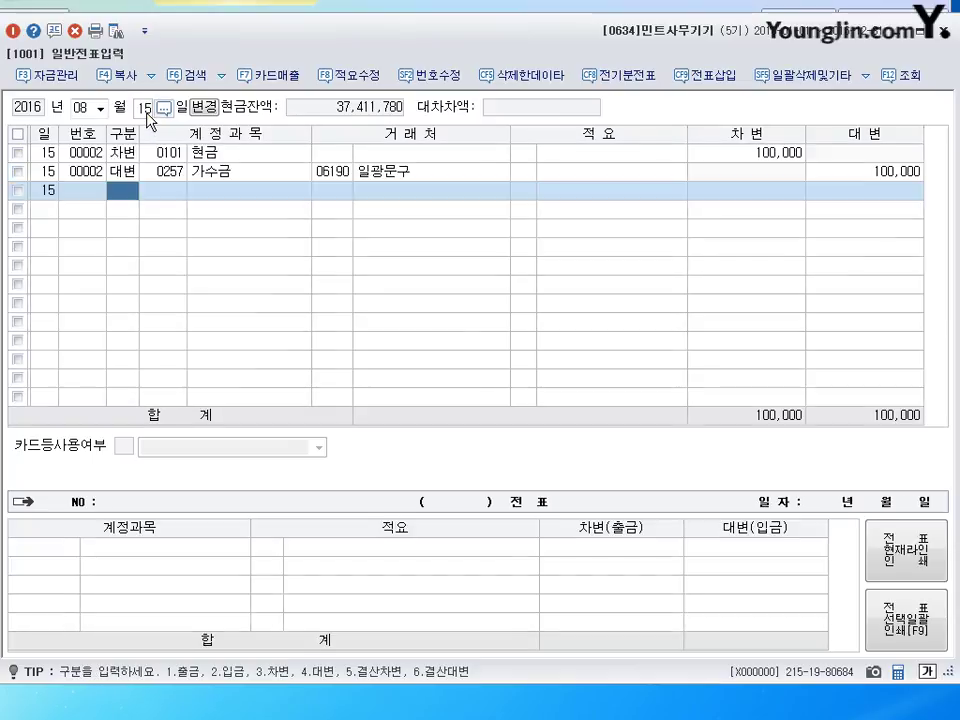
pyautogui.click(232, 176)
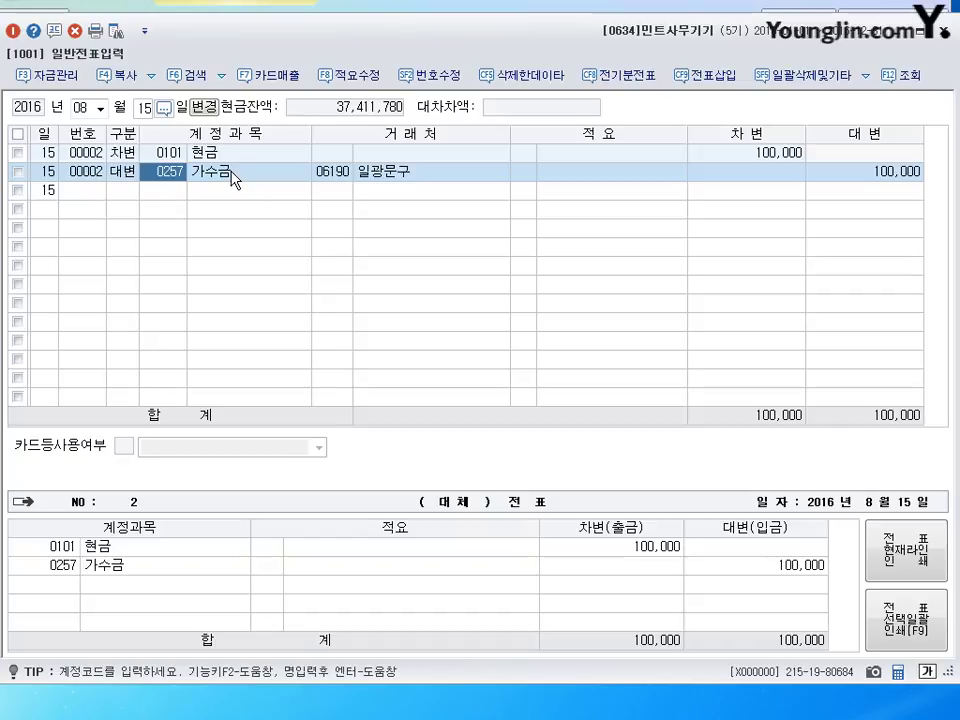
pyautogui.press('Return')
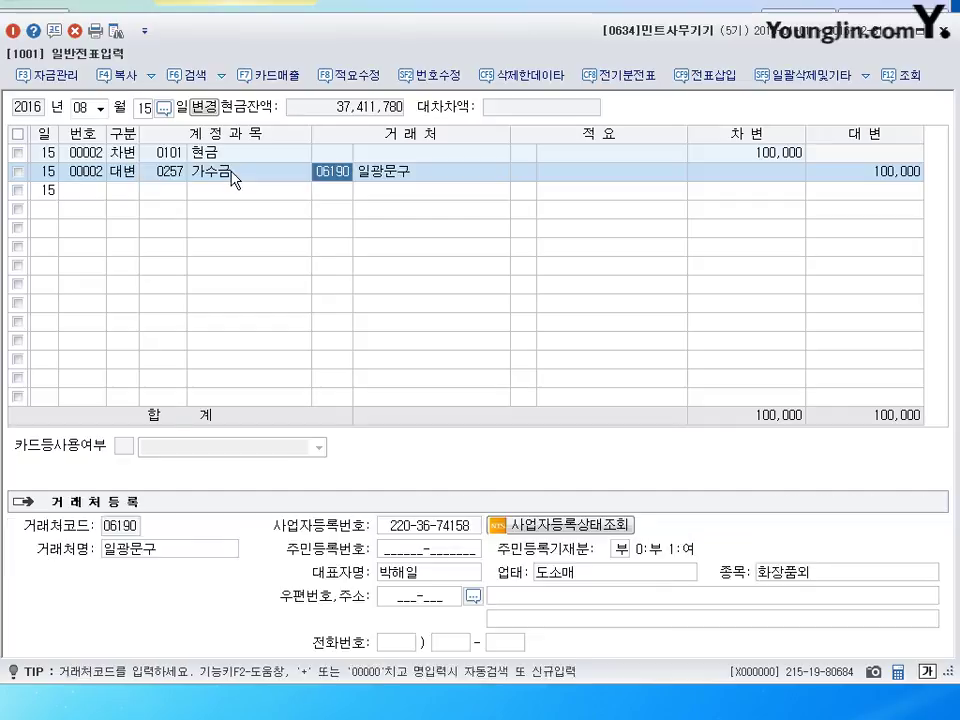
pyautogui.press('Left')
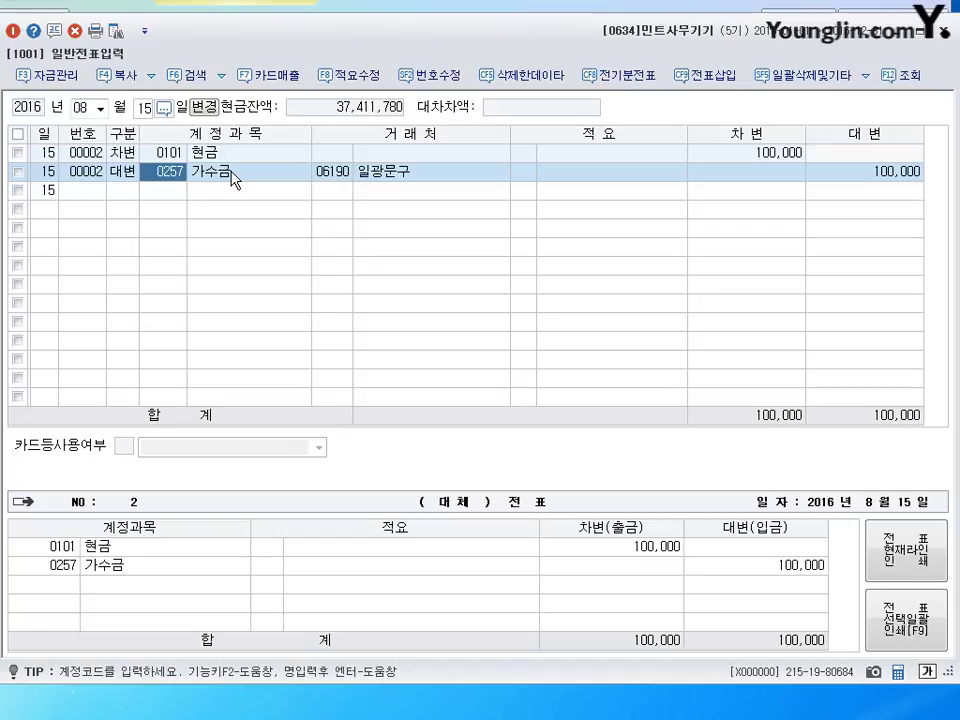
pyautogui.write('대손')
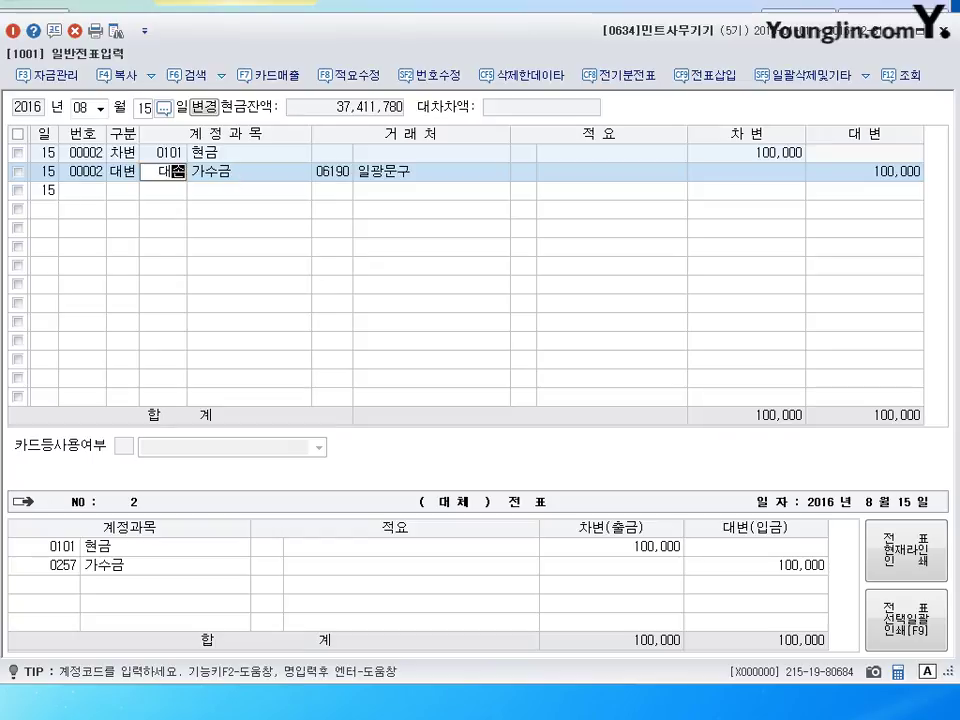
pyautogui.press('Return')
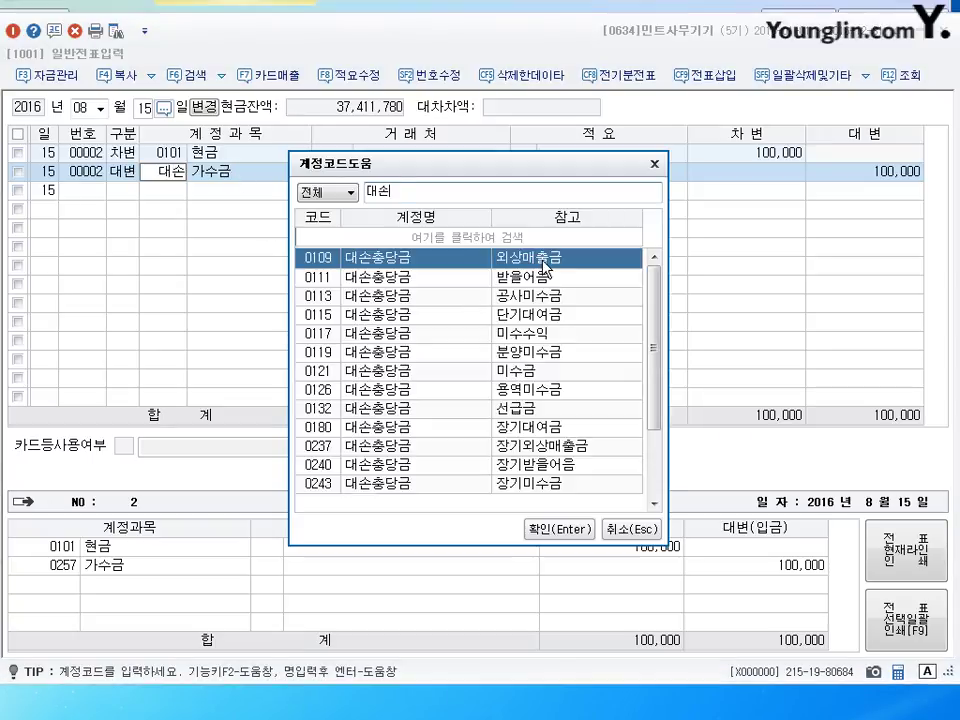
pyautogui.click(559, 529)
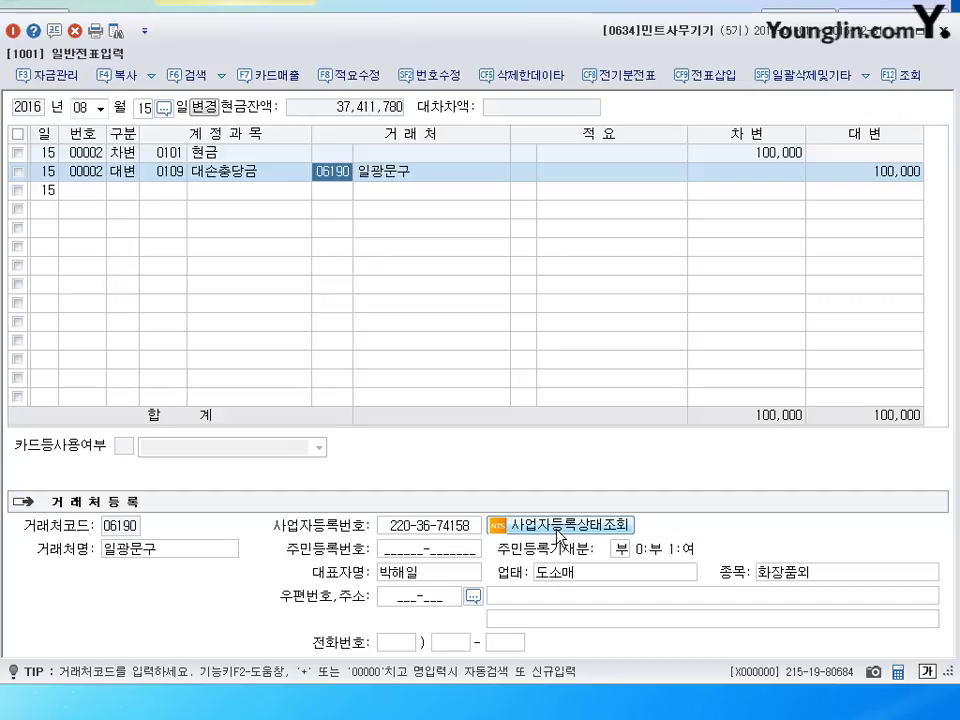
# Delete trading partner 06190 from the corrected credit line.
pyautogui.press('Return')
pyautogui.press('Return')
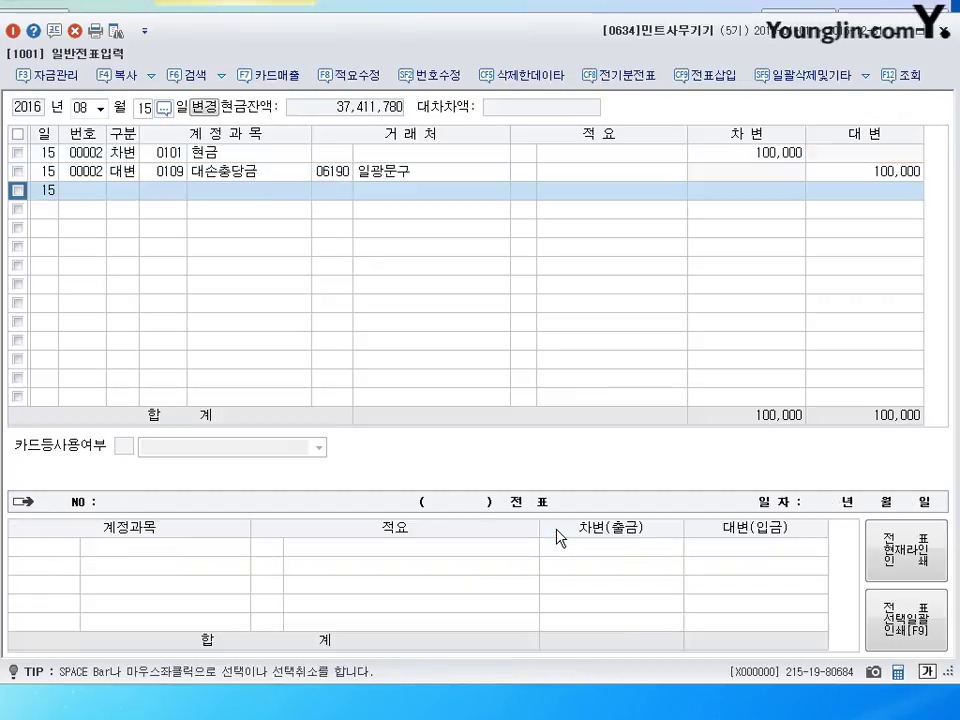
pyautogui.press('Up')
pyautogui.press('Up')
pyautogui.press('Left')
pyautogui.press('Down')
pyautogui.press('Left')
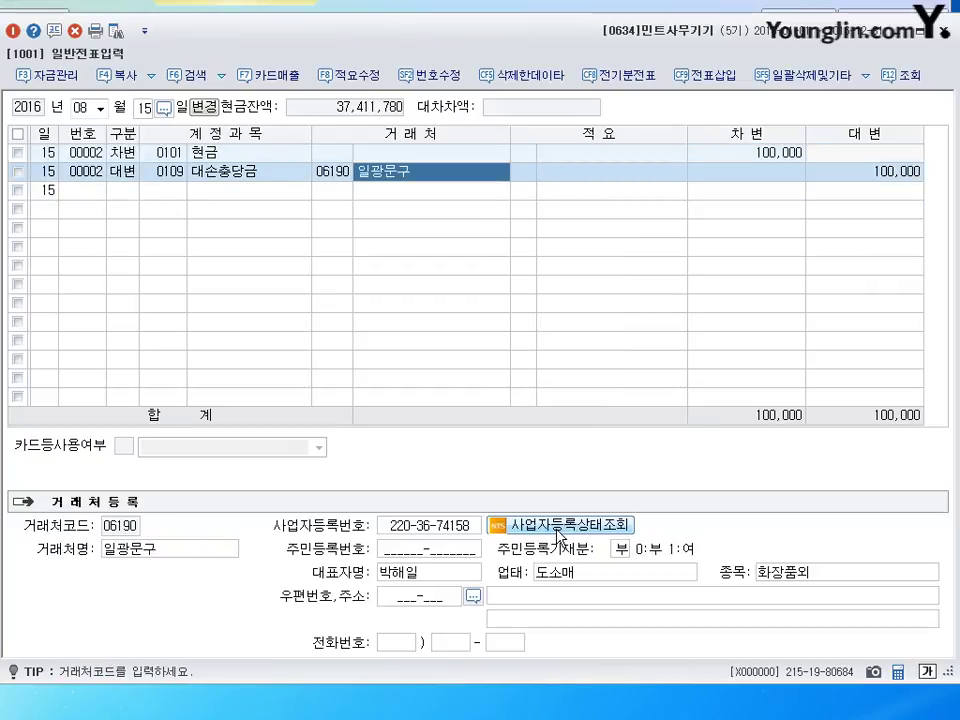
pyautogui.press('Left')
pyautogui.press('Delete')
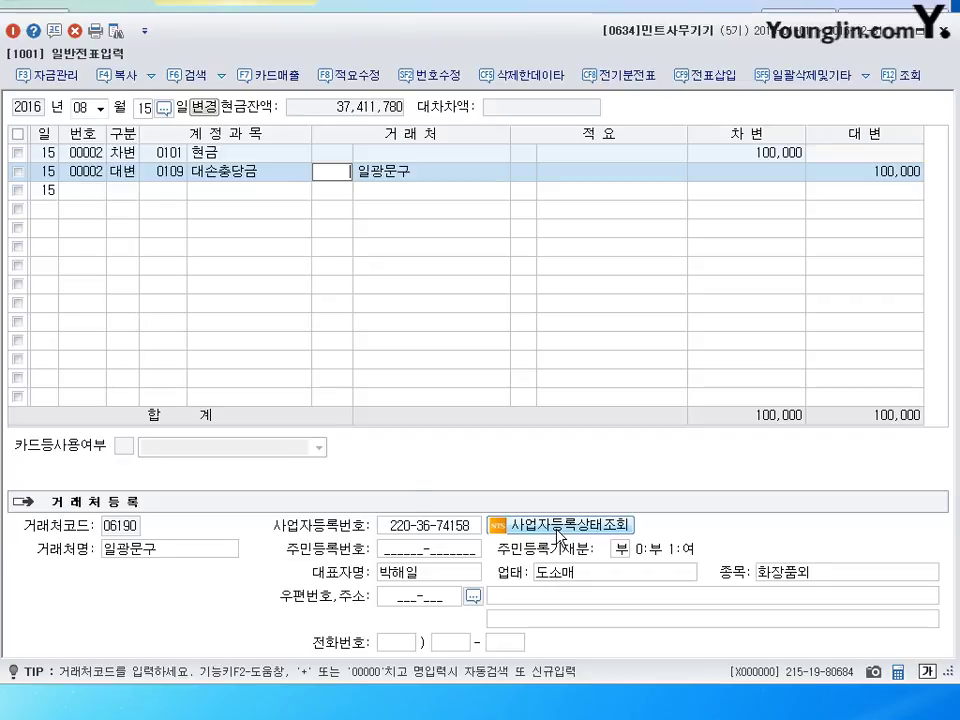
pyautogui.press('Return')
pyautogui.press('Return')
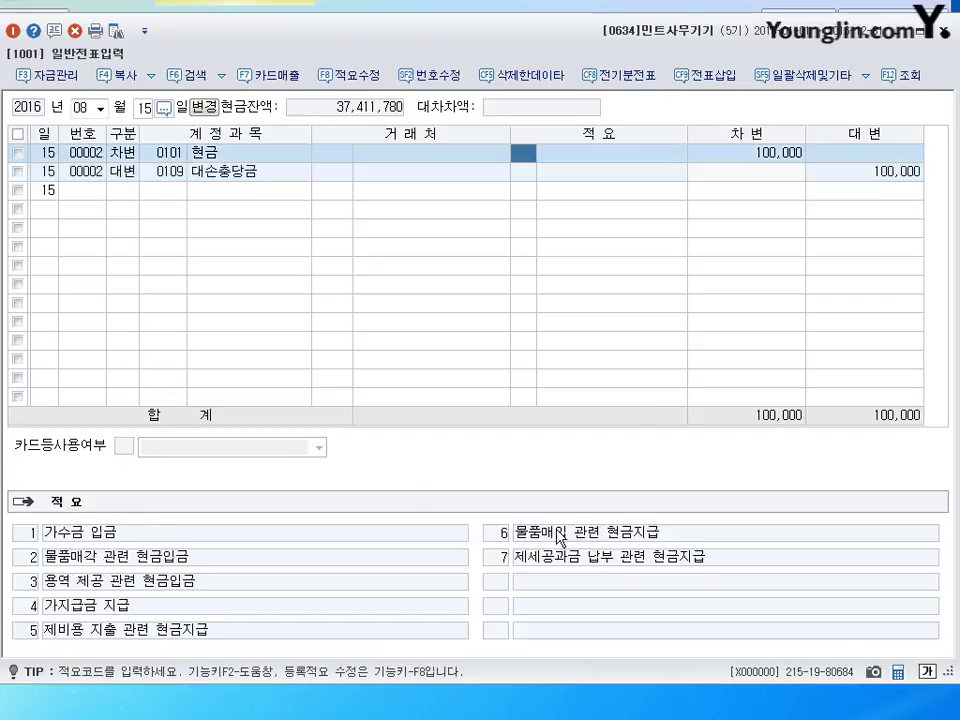
pyautogui.press('Return')
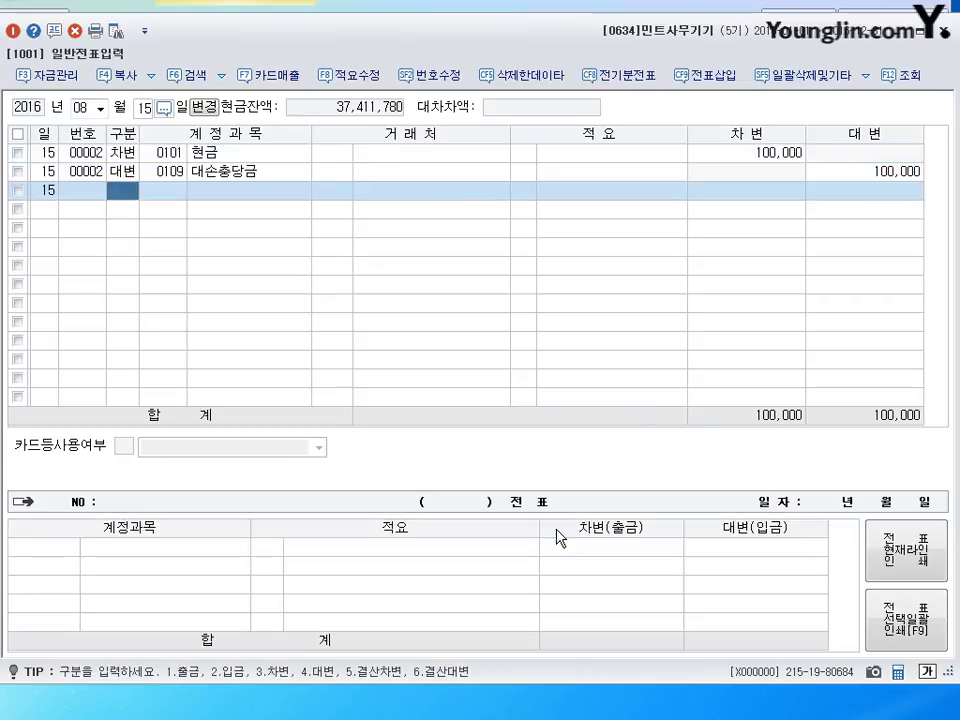
# Switch the journal's work month to December.
pyautogui.click(79, 107)
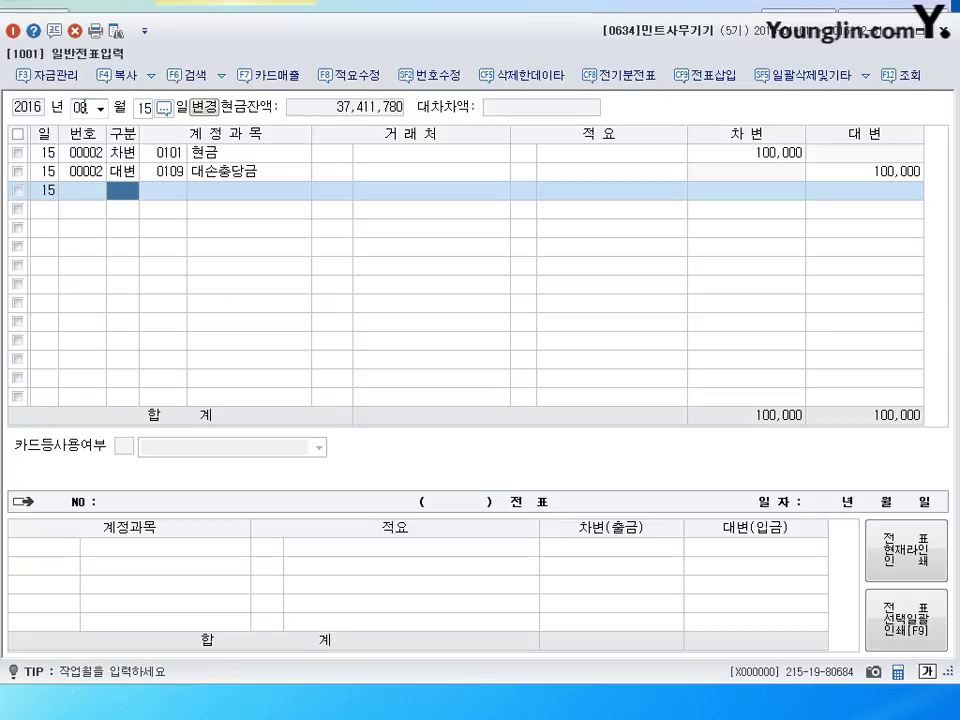
pyautogui.write('12')
pyautogui.press('Return')
# Set December 31, then find 상품's 148,580,000 balance in the 합계잔액시산표.
pyautogui.write('31')
pyautogui.press('Return')
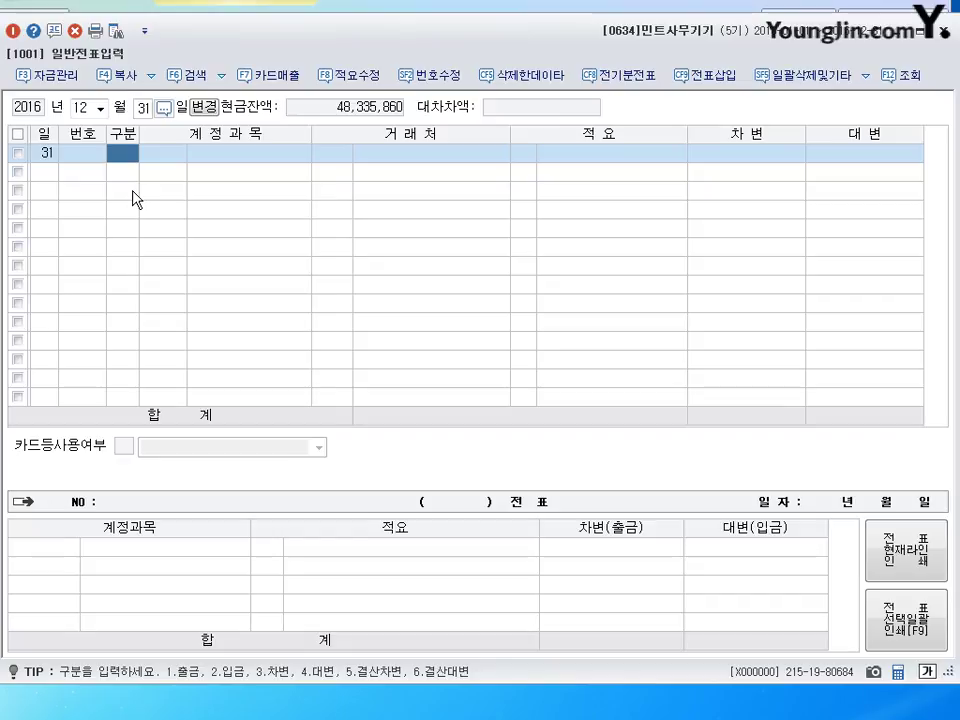
pyautogui.press('Escape')
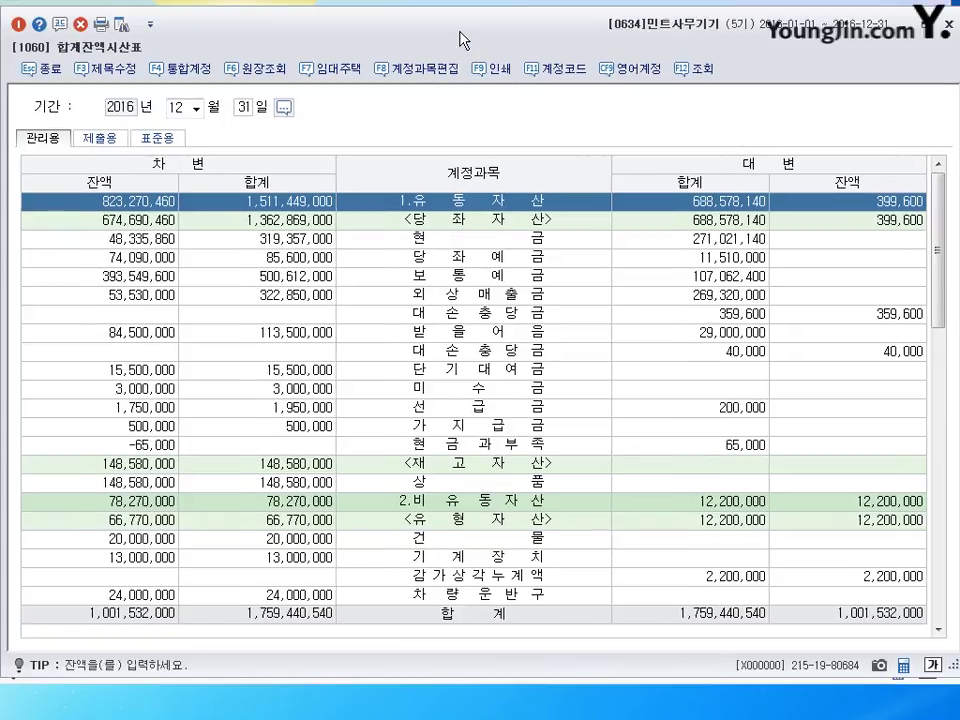
pyautogui.click(135, 485)
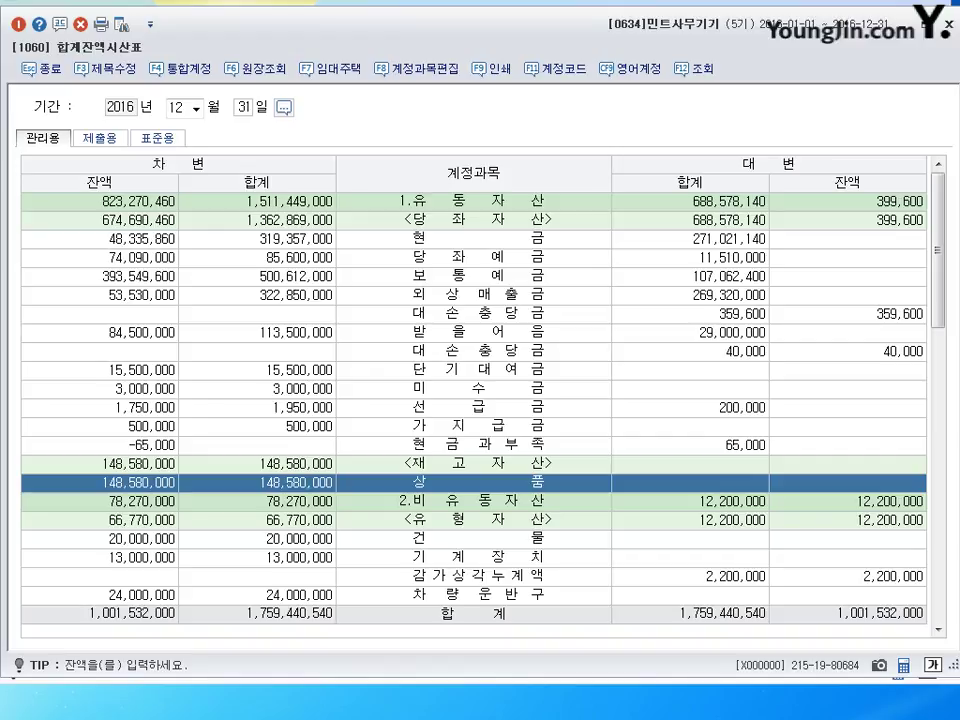
# Back in the journal, enter a 결차 line debiting 0451 상품매출원가 145,880,000.
pyautogui.moveTo(40, 716)
pyautogui.click(40, 690)
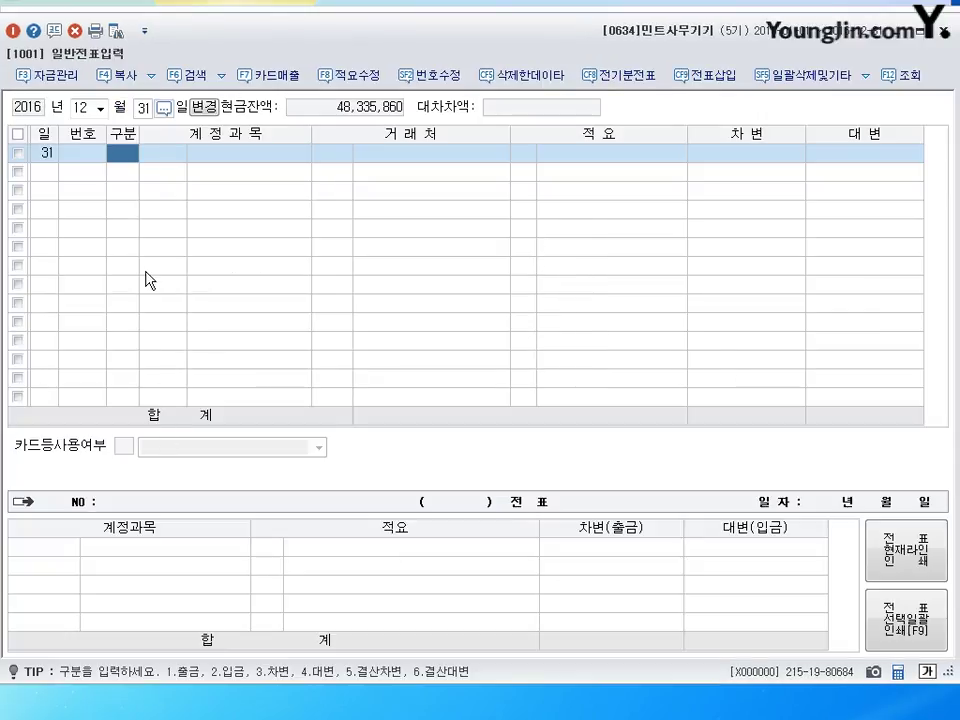
pyautogui.write('3')
pyautogui.press('Left')
pyautogui.write('5')
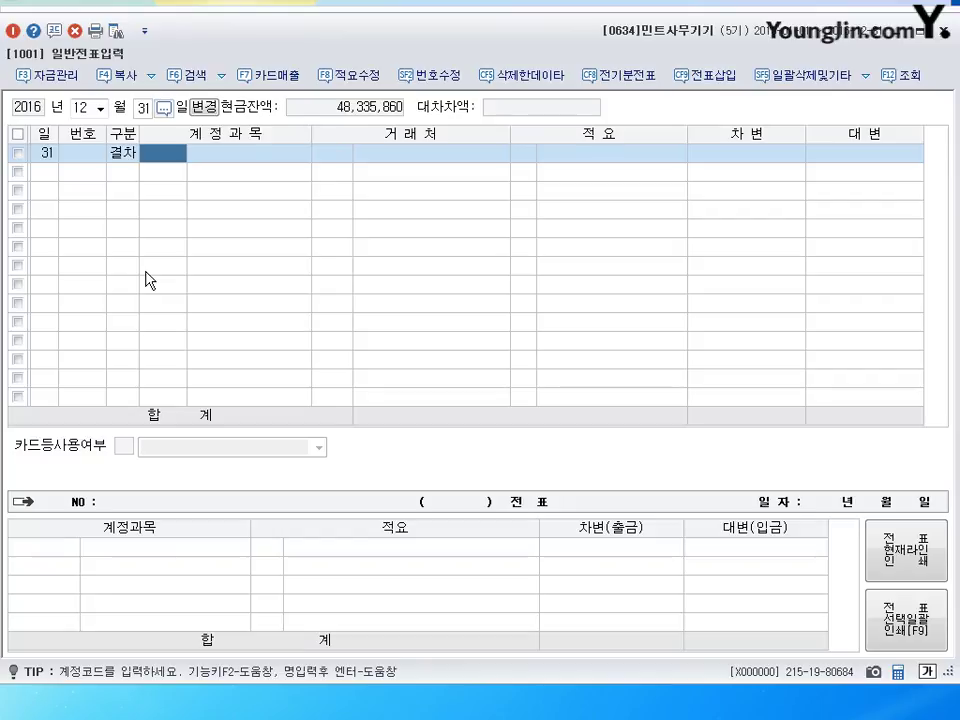
pyautogui.write('451')
pyautogui.press('Return')
pyautogui.press('Return')
pyautogui.press('Return')
pyautogui.press('Return')
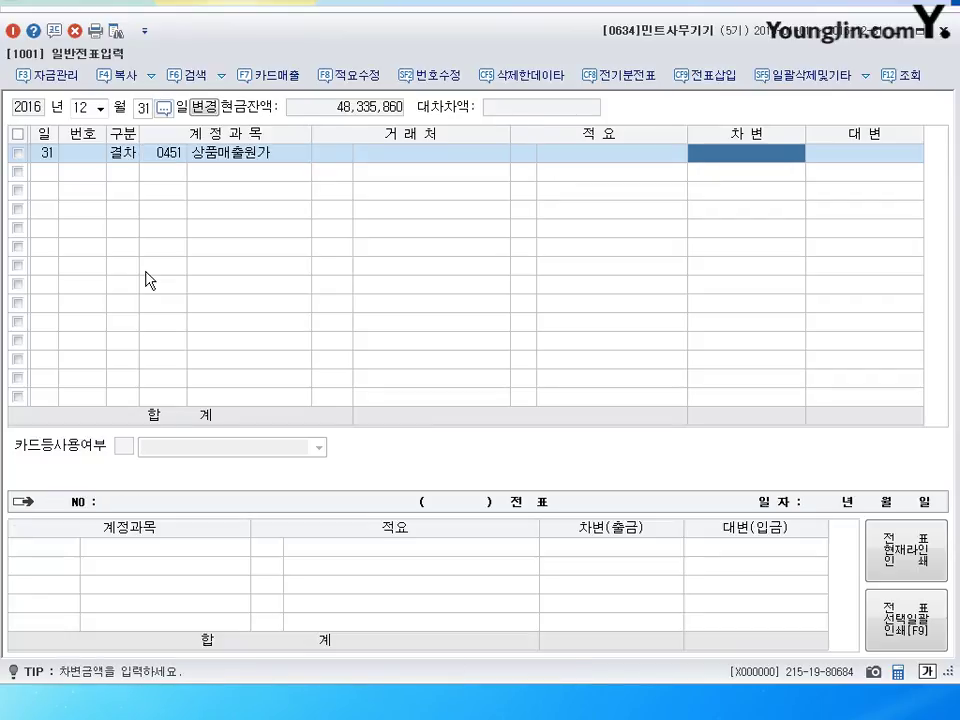
pyautogui.write('145,880,000')
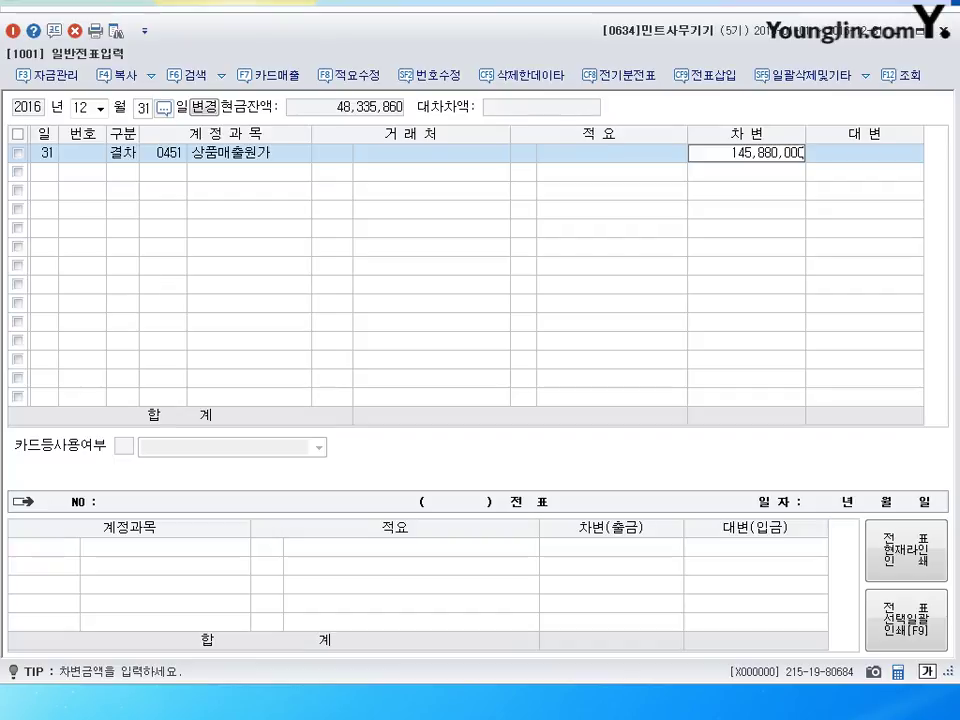
pyautogui.press('Return')
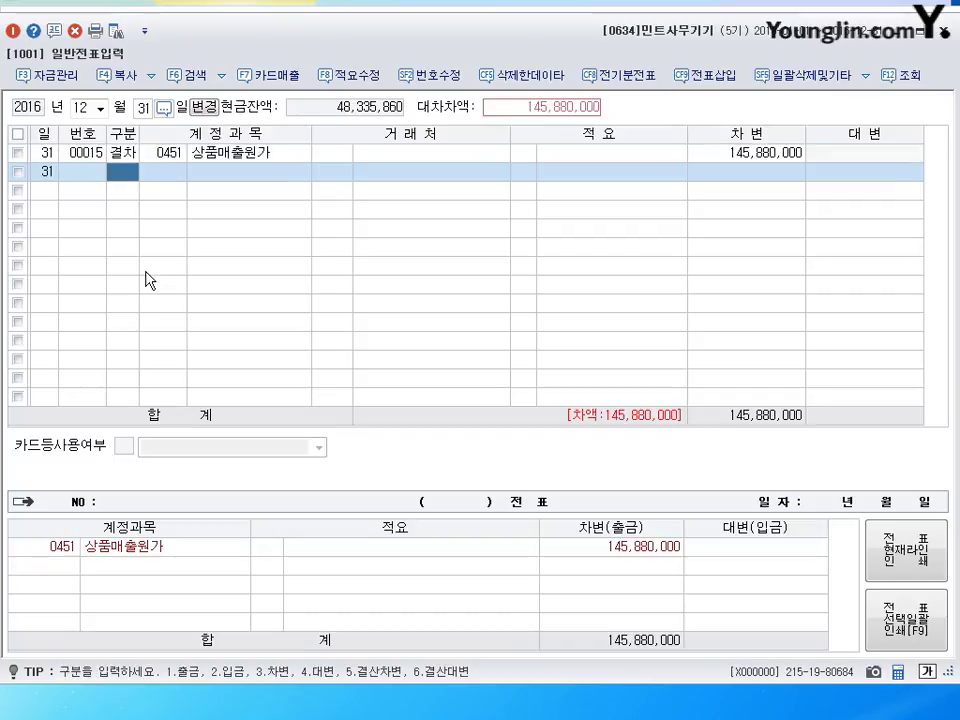
# Add a 결대 line crediting 0146 상품 145,880,000 to balance the closing voucher.
pyautogui.write('6')
pyautogui.press('Return')
pyautogui.write('146')
pyautogui.press('Return')
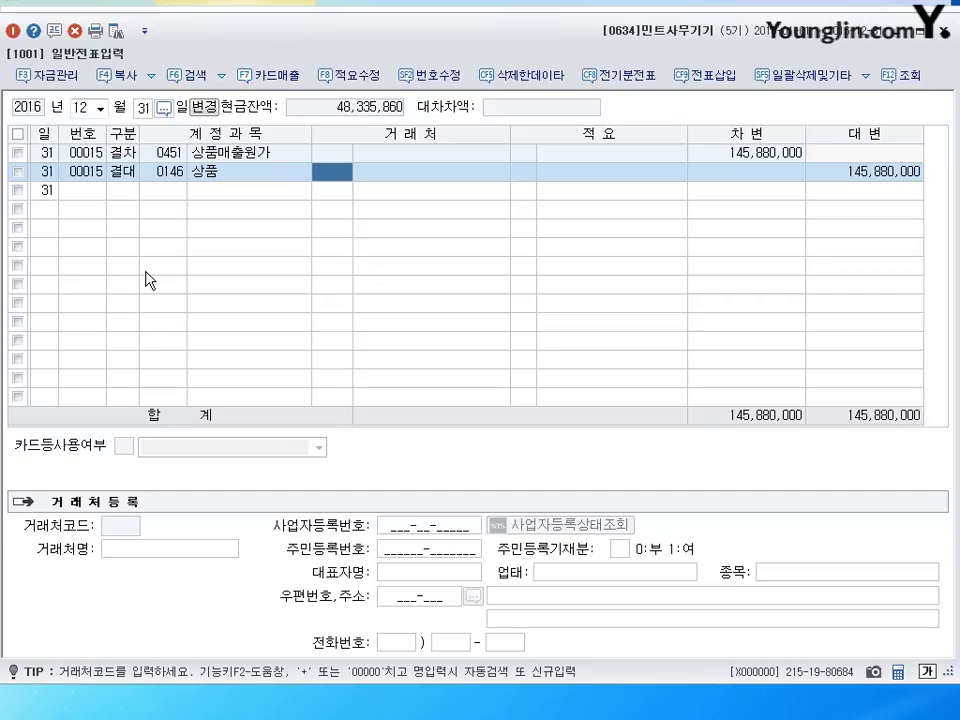
pyautogui.press('Return')
pyautogui.press('Return')
pyautogui.press('Return')
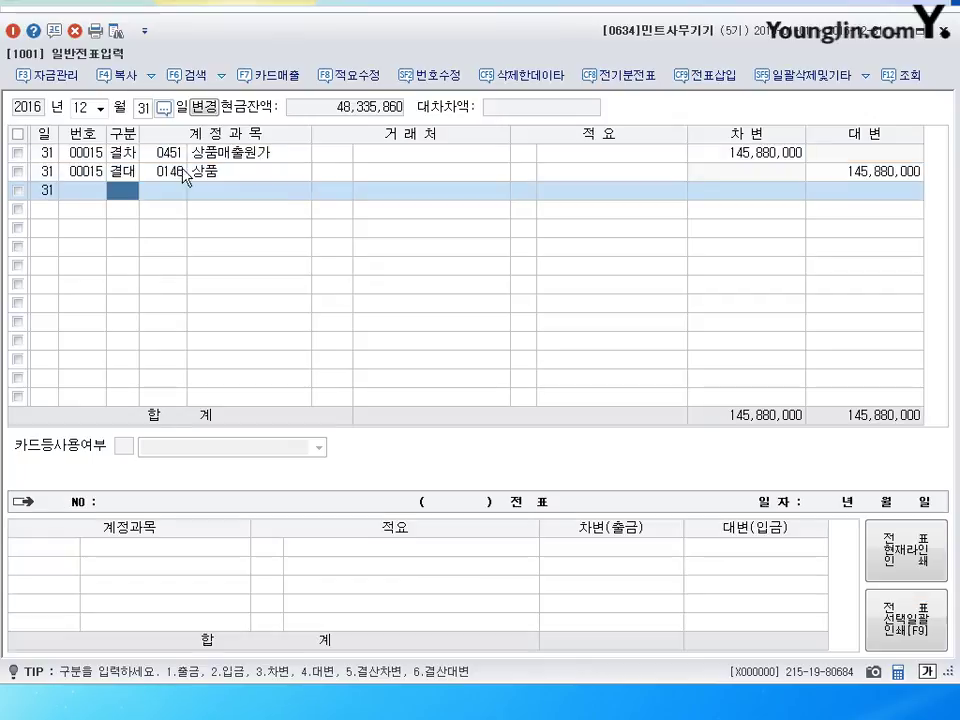
pyautogui.click(862, 76)
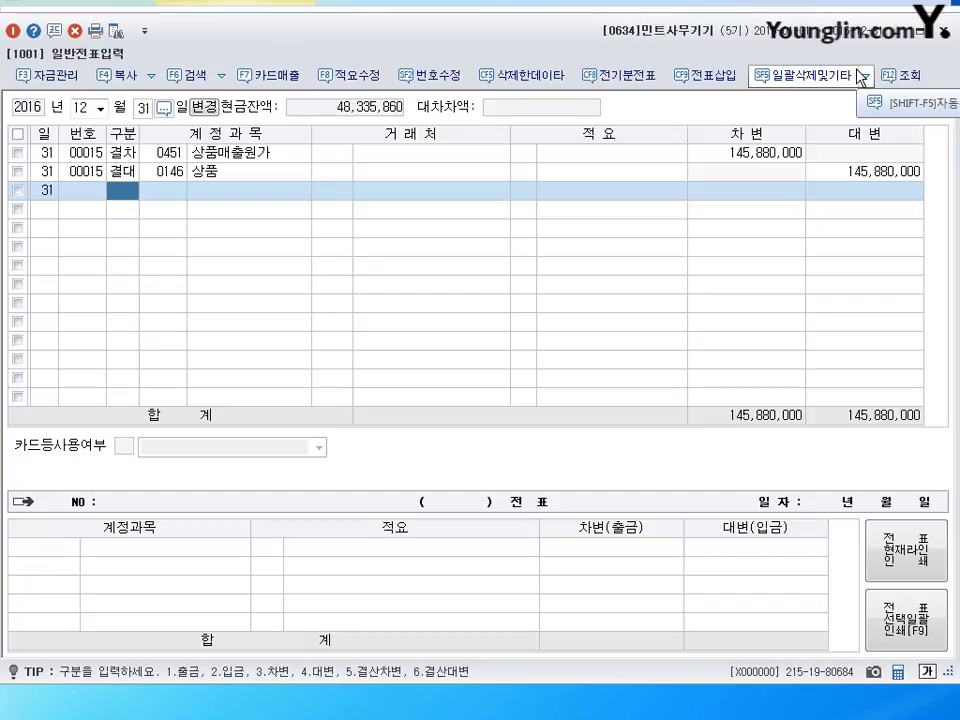
pyautogui.click(861, 77)
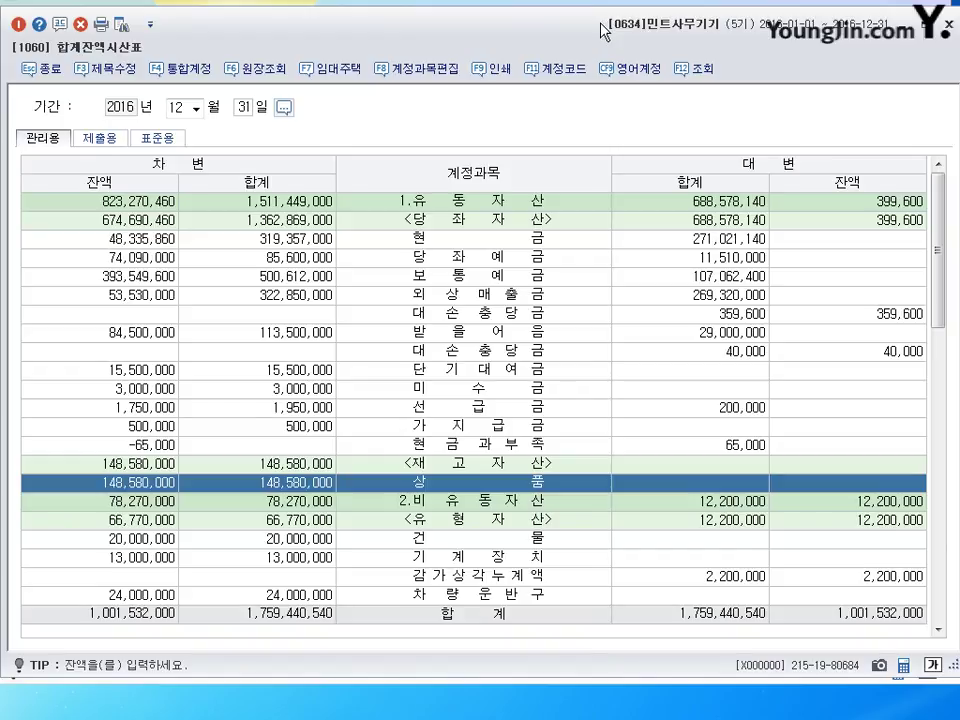
pyautogui.click(480, 296)
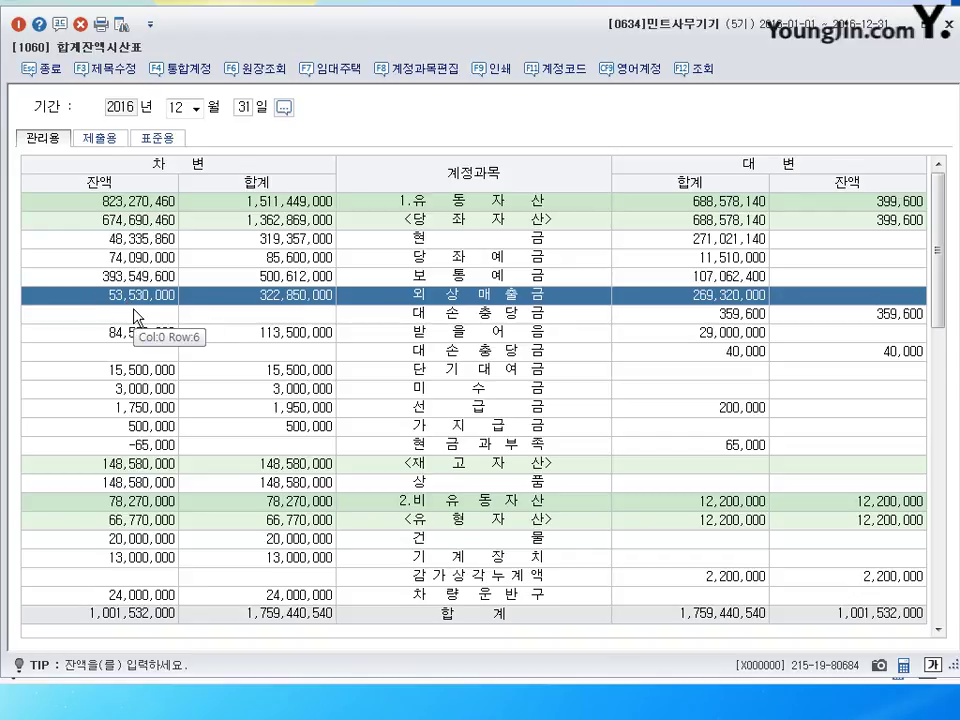
pyautogui.click(884, 320)
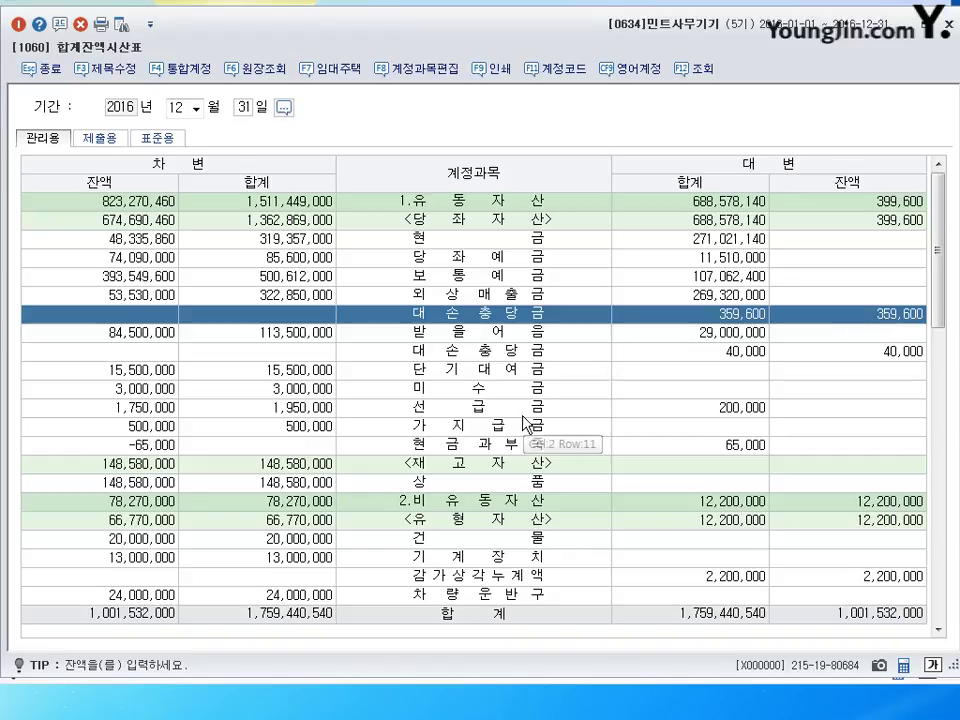
pyautogui.click(127, 333)
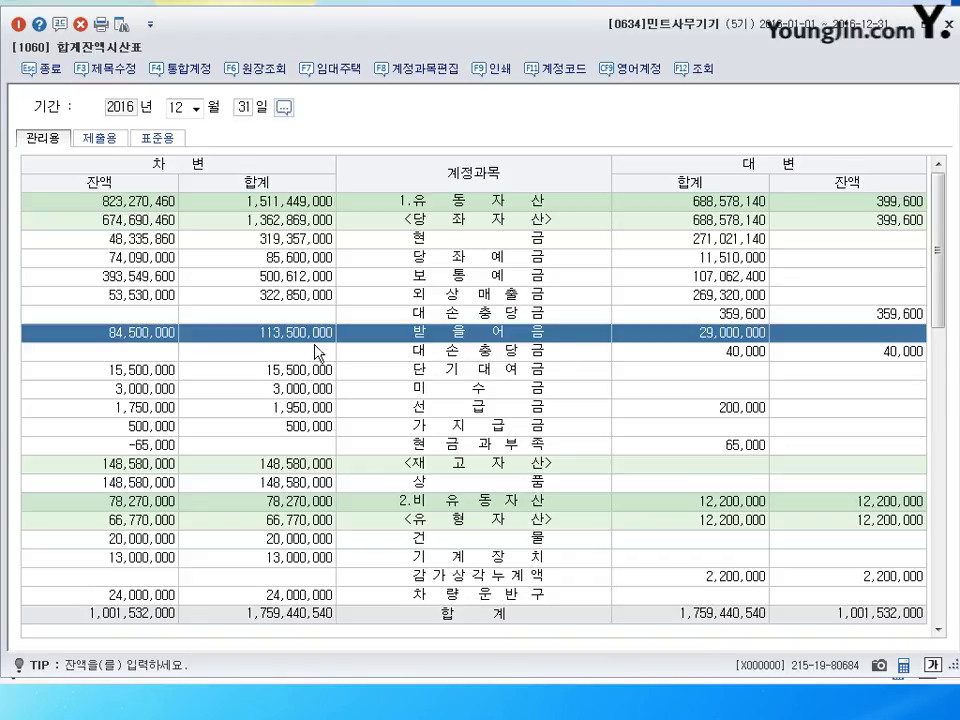
pyautogui.click(886, 355)
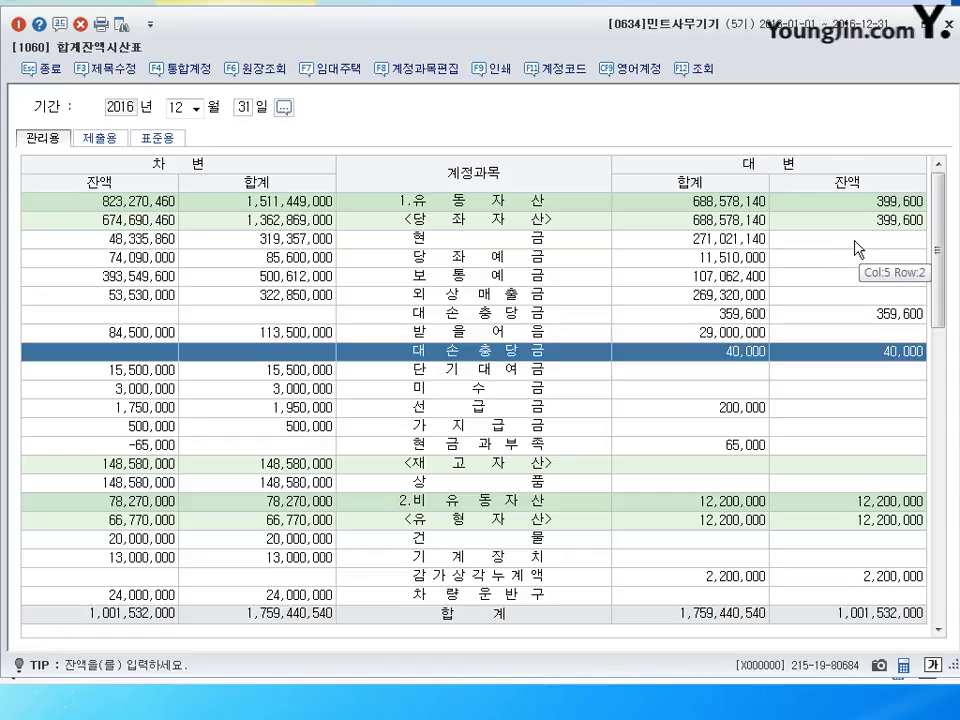
pyautogui.click(948, 24)
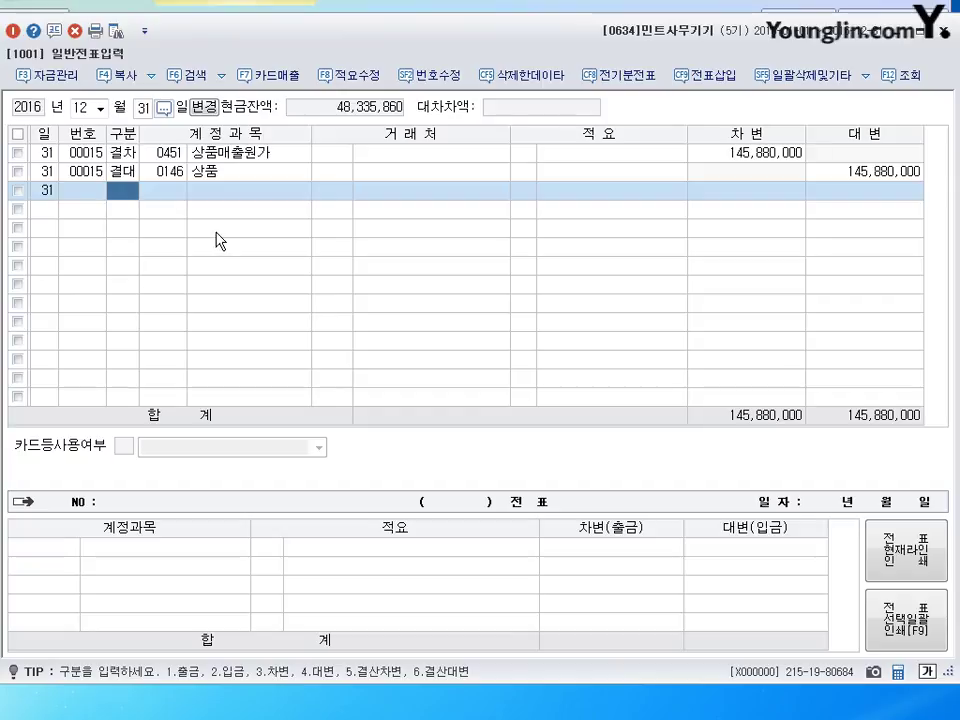
# Enter a 대손상각비 (0835) debit line of 908,700.
pyautogui.write('3')
pyautogui.press('Return')
pyautogui.write('0835')
pyautogui.press('Return')
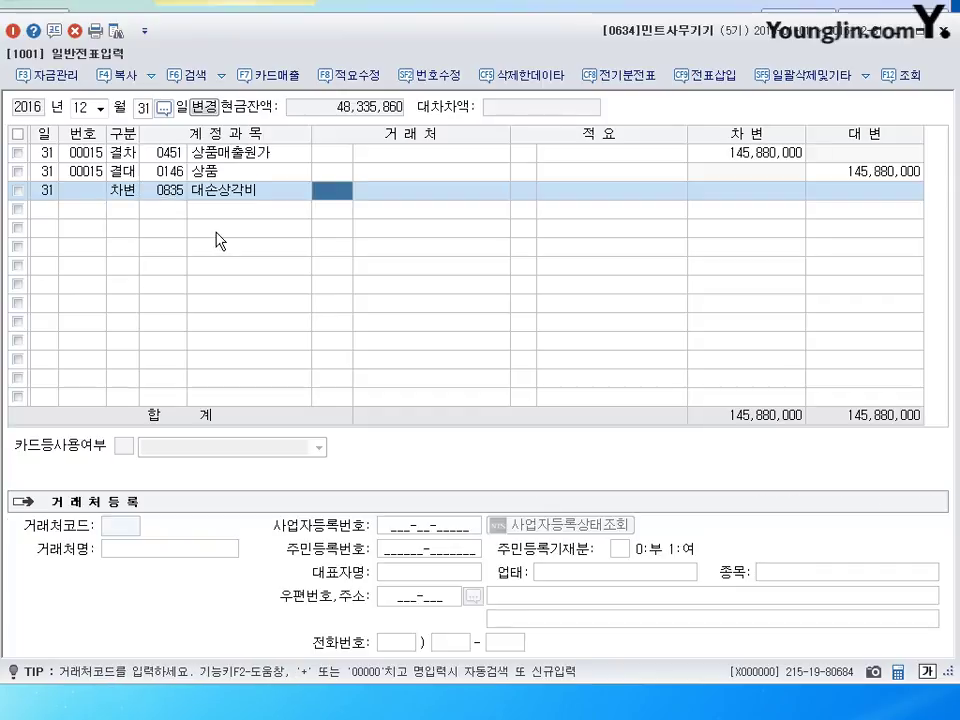
pyautogui.press('Return')
pyautogui.press('Return')
pyautogui.write('90')
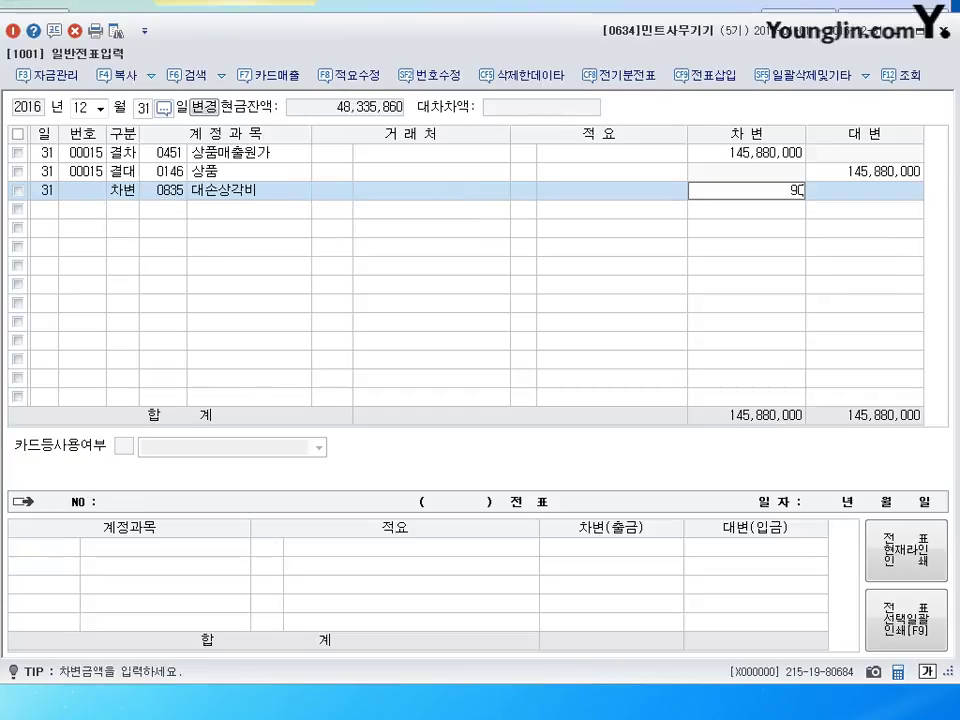
pyautogui.write('8,700')
pyautogui.press('Return')
# Credit 대손충당금 0109 for 175,700 and put the balancing credit on account 0111.
pyautogui.write('4')
pyautogui.press('Return')
pyautogui.write('109')
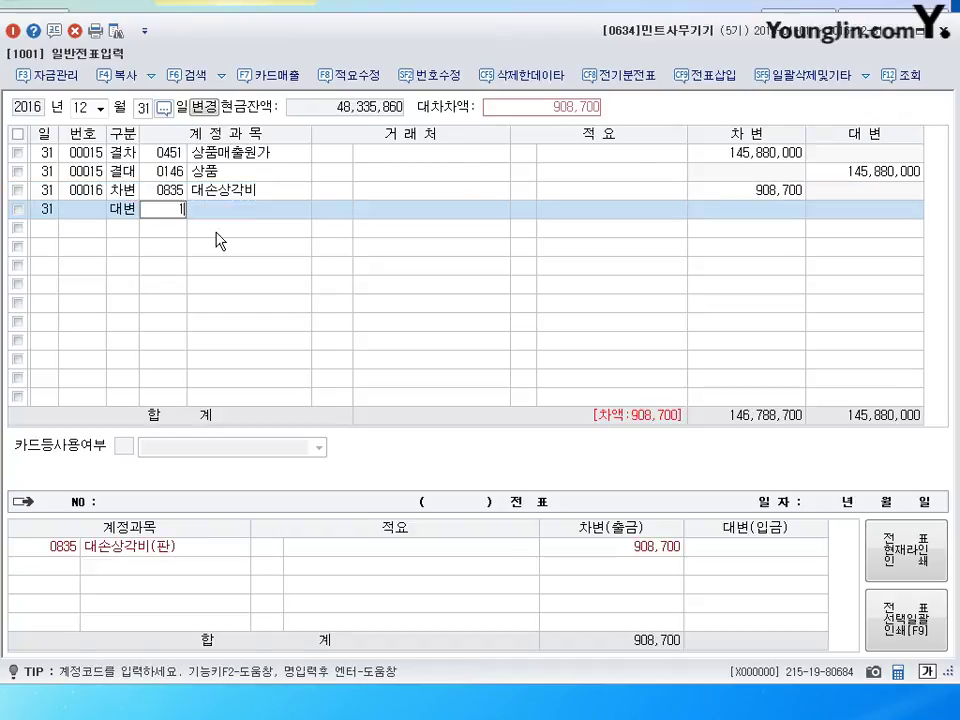
pyautogui.press('Return')
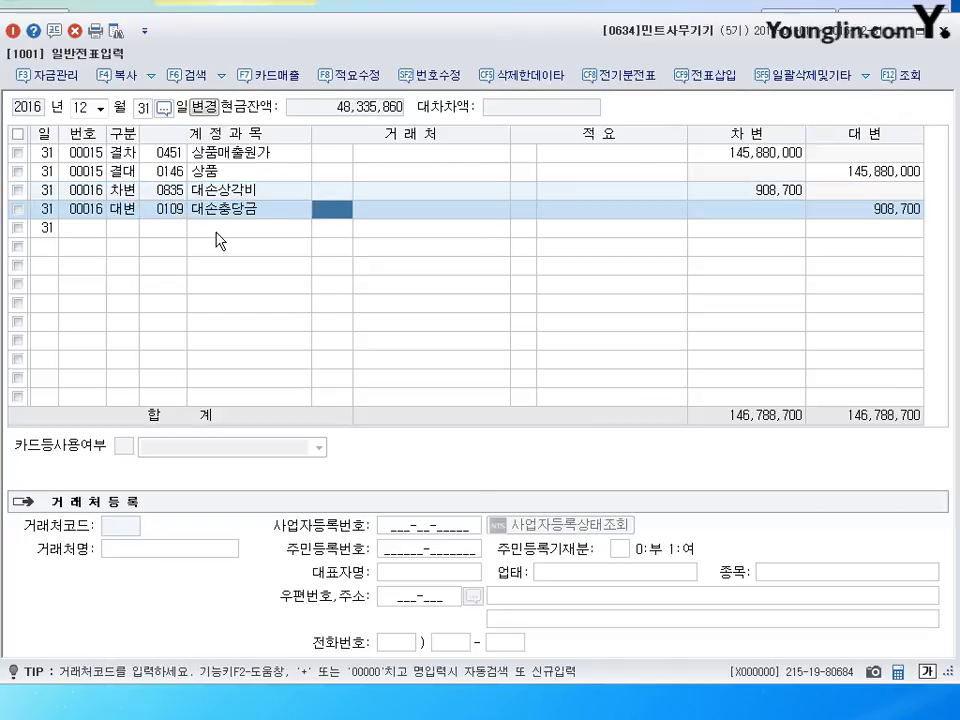
pyautogui.press('Return')
pyautogui.press('Return')
pyautogui.write('17')
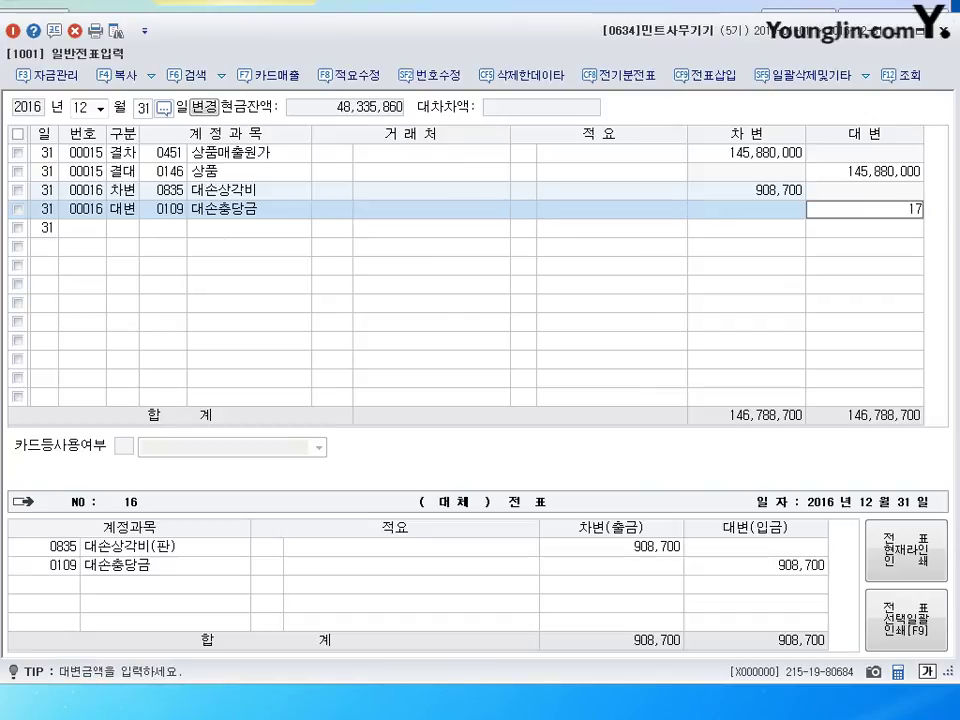
pyautogui.write('5,700')
pyautogui.press('Return')
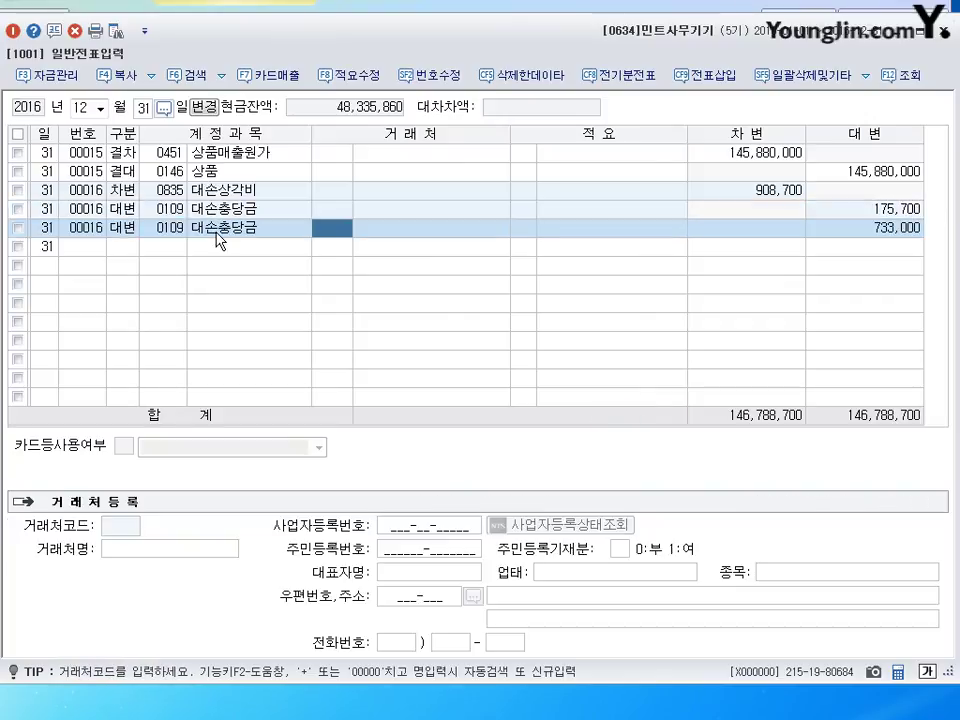
pyautogui.click(217, 233)
pyautogui.write('111')
pyautogui.press('Return')
# Correct the 대손상각비 debit to 980,700 and the 0111 credit to 805,000.
pyautogui.press('Up')
pyautogui.press('Up')
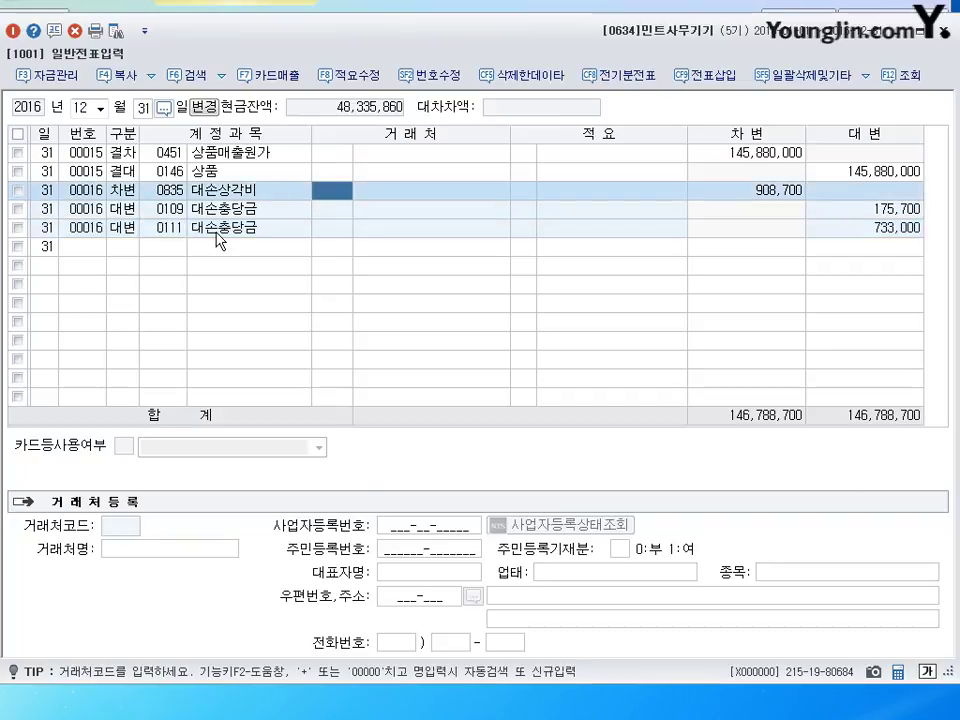
pyautogui.press('Down')
pyautogui.press('Up')
pyautogui.press('Return')
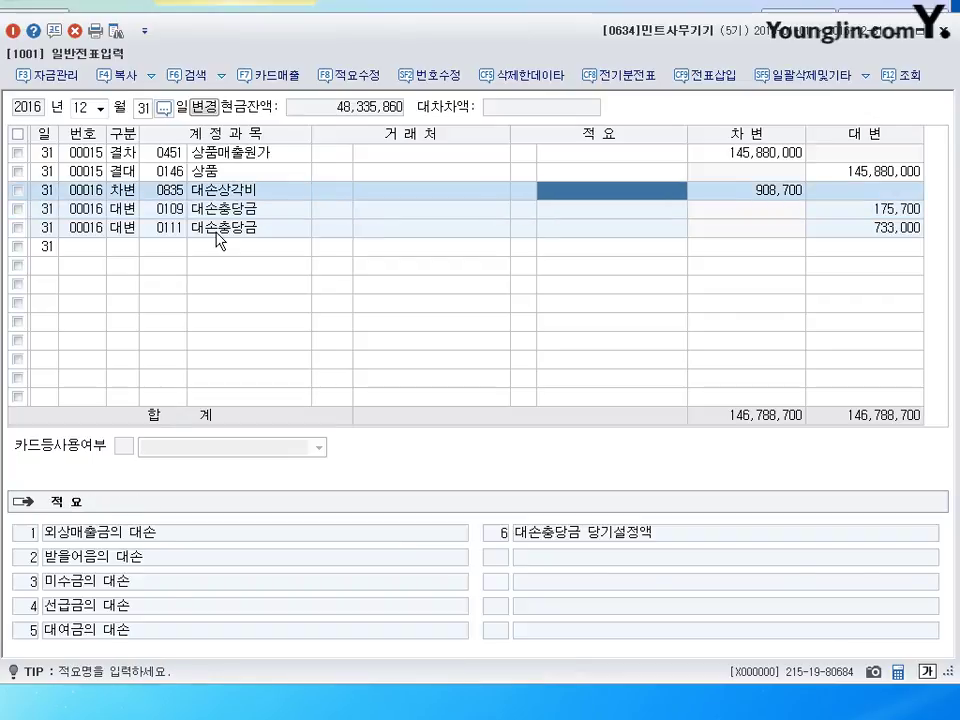
pyautogui.press('Return')
pyautogui.write('8')
pyautogui.write('9')
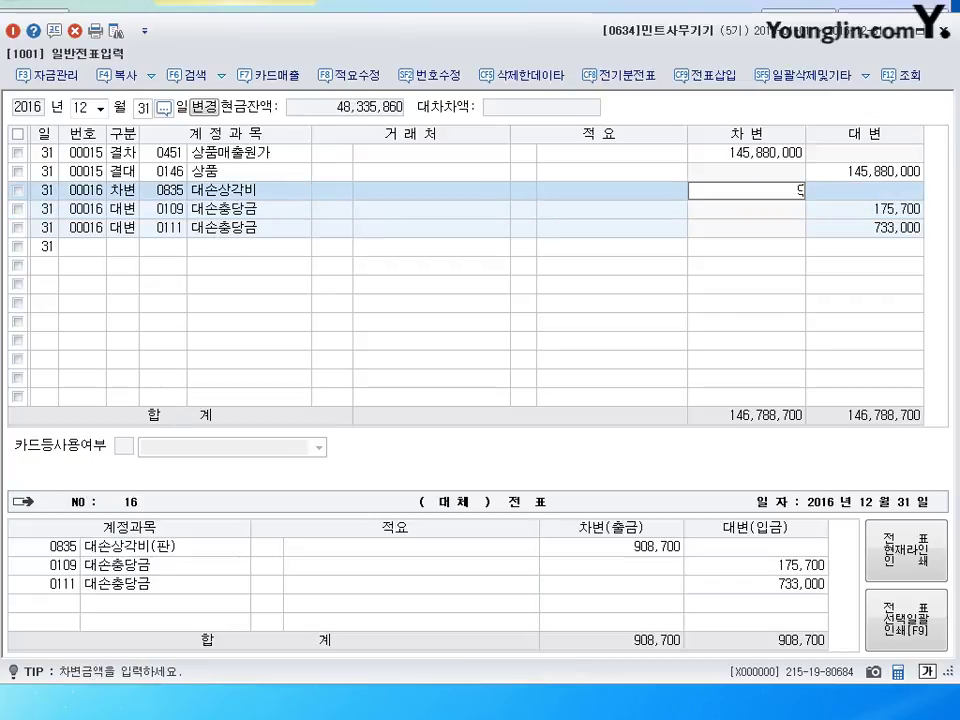
pyautogui.write('80,700')
pyautogui.press('Return')
pyautogui.press('Up')
pyautogui.press('Return')
pyautogui.press('Return')
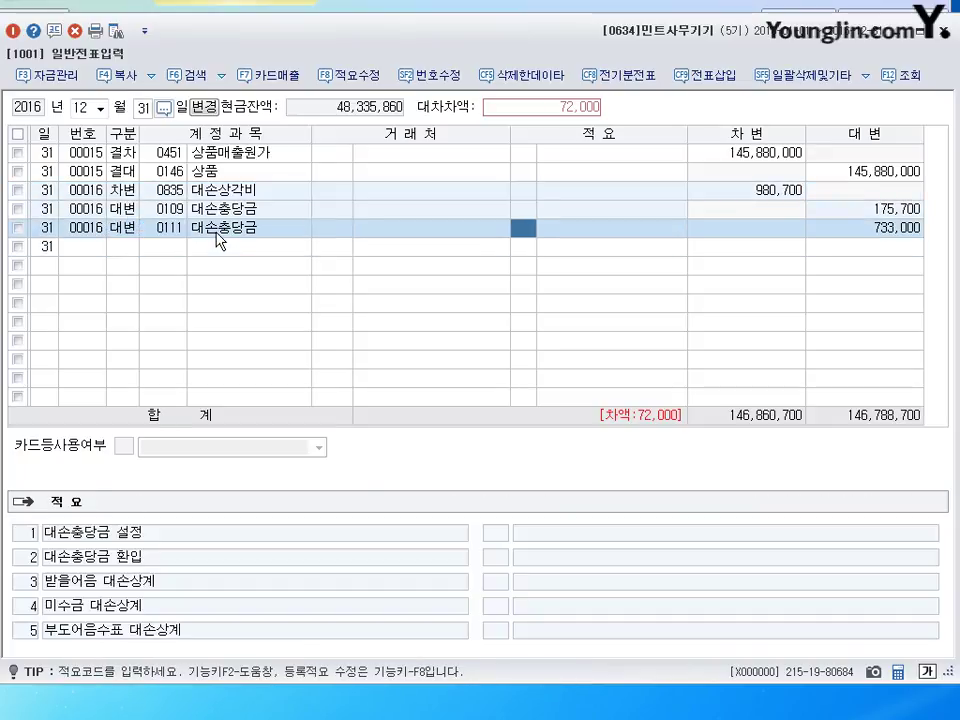
pyautogui.press('Return')
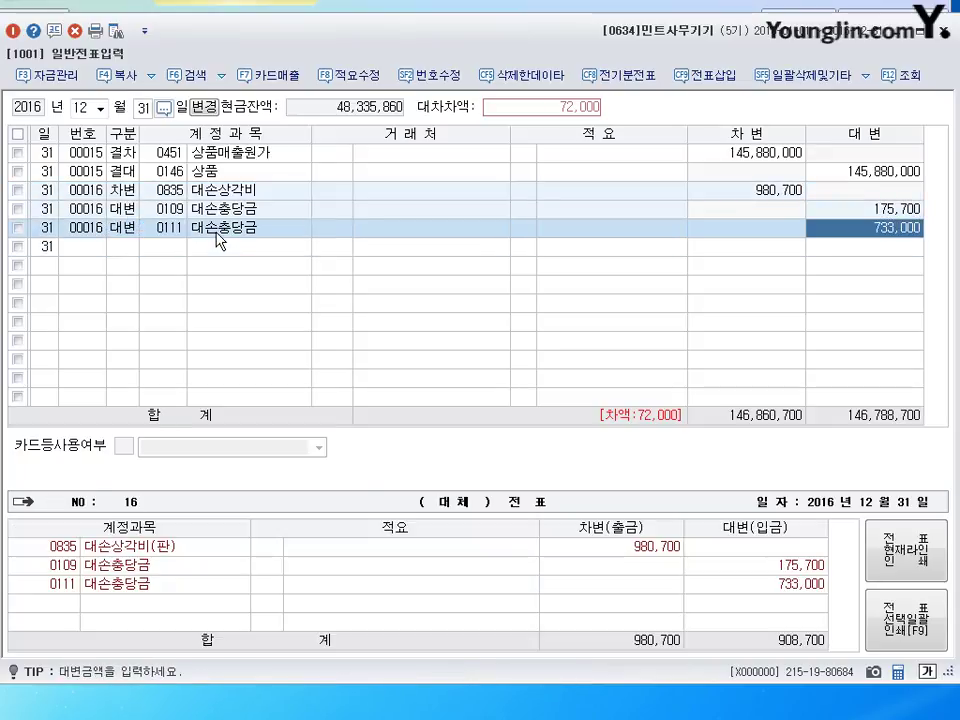
pyautogui.write('805000')
pyautogui.press('Return')
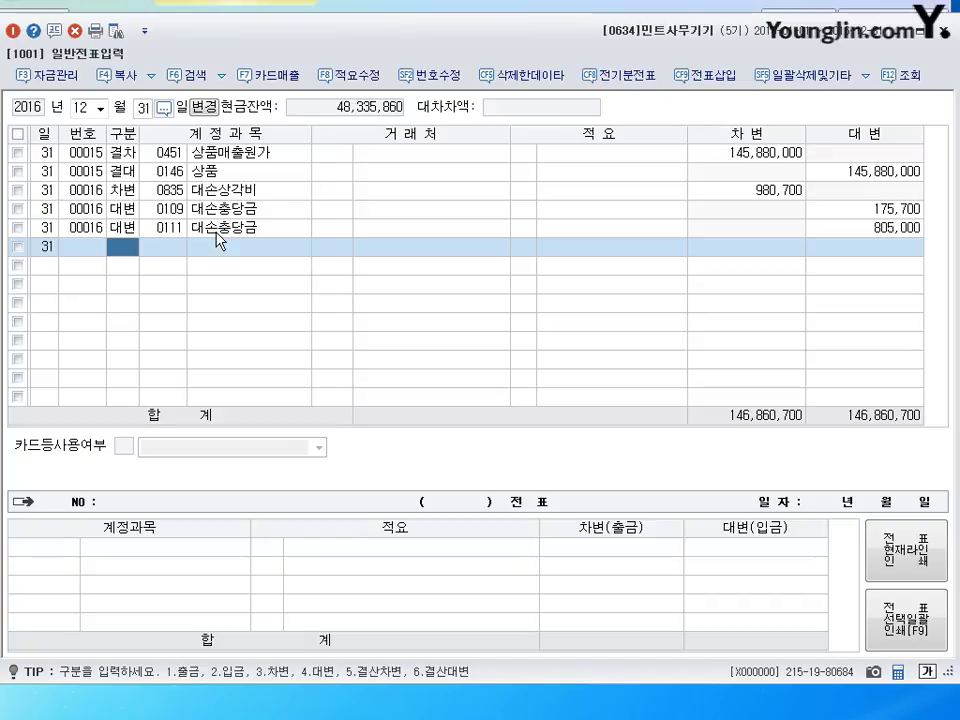
# Enter a debit line for 감가상각비 0818 of 800,000.
pyautogui.write('3')
pyautogui.press('Return')
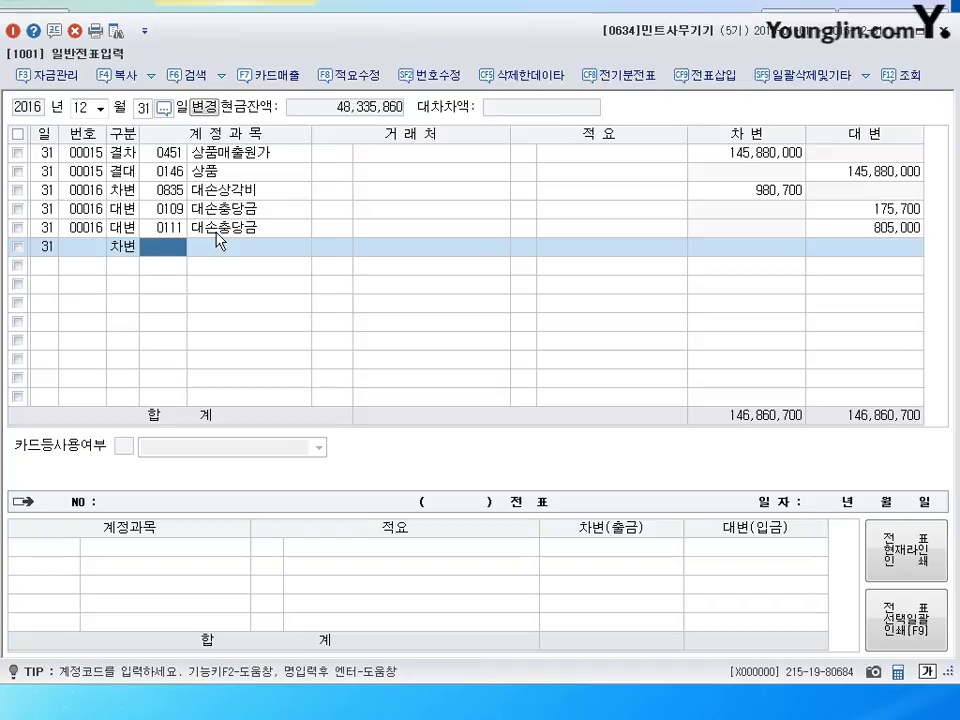
pyautogui.write('818')
pyautogui.press('Return')
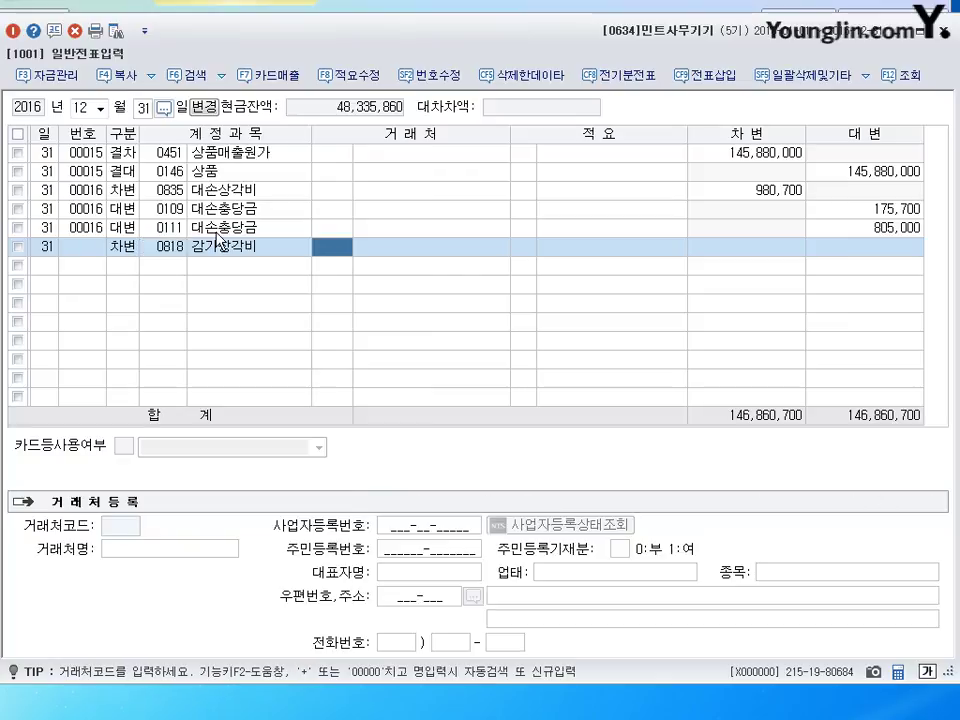
pyautogui.press('Return')
pyautogui.press('Return')
pyautogui.write('8000000')
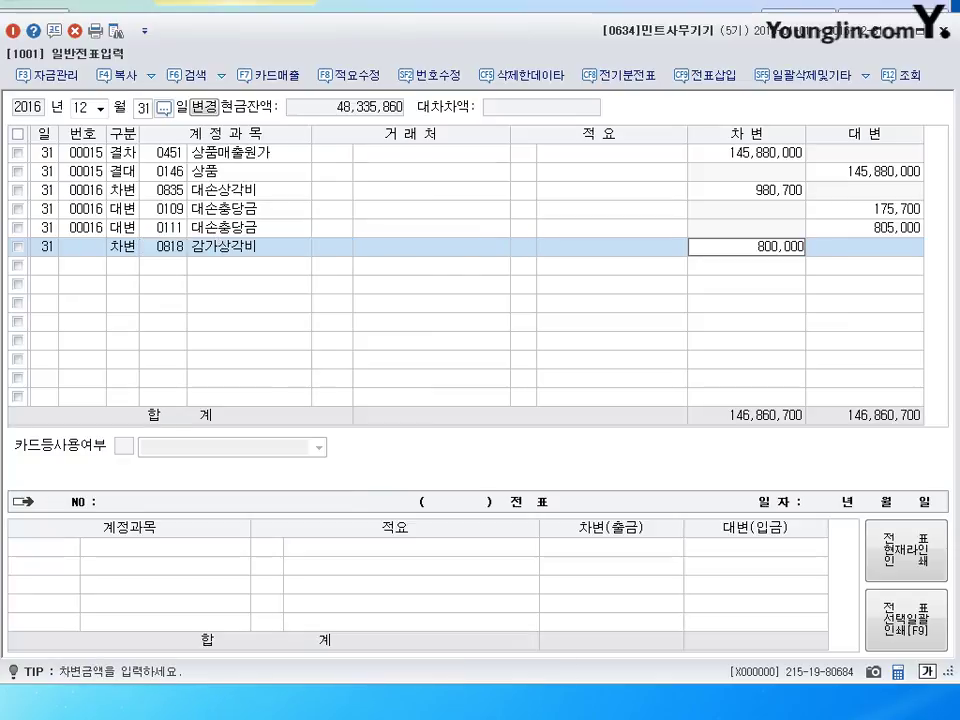
pyautogui.press('Return')
# Credit 감가상각누계액 0209 for 500,000 and 0213 for the remaining 300,000.
pyautogui.write('4')
pyautogui.press('Return')
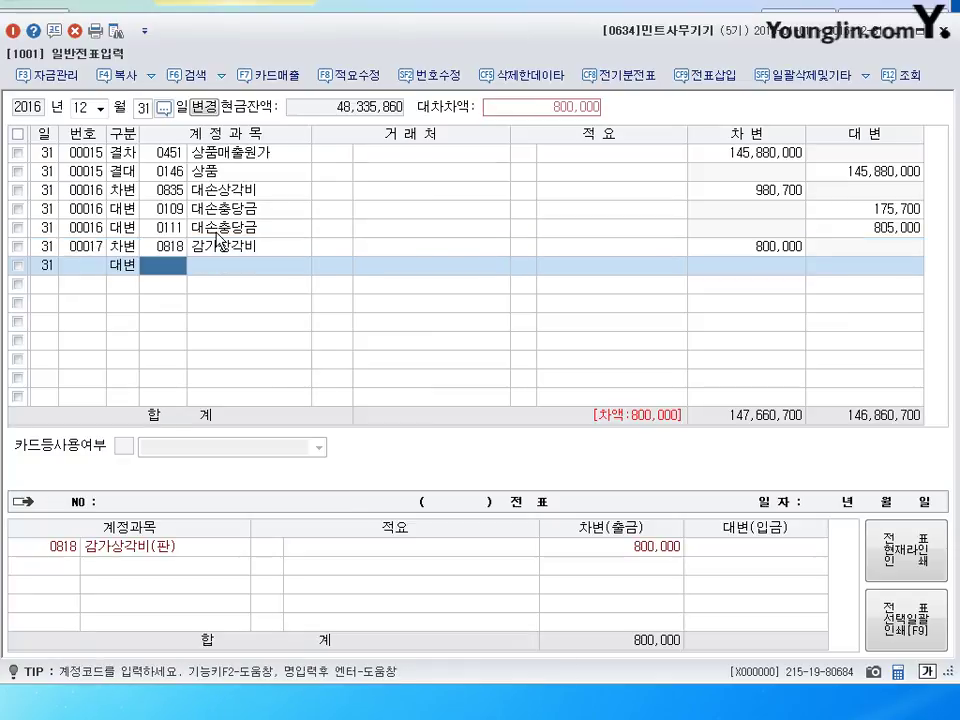
pyautogui.write('20')
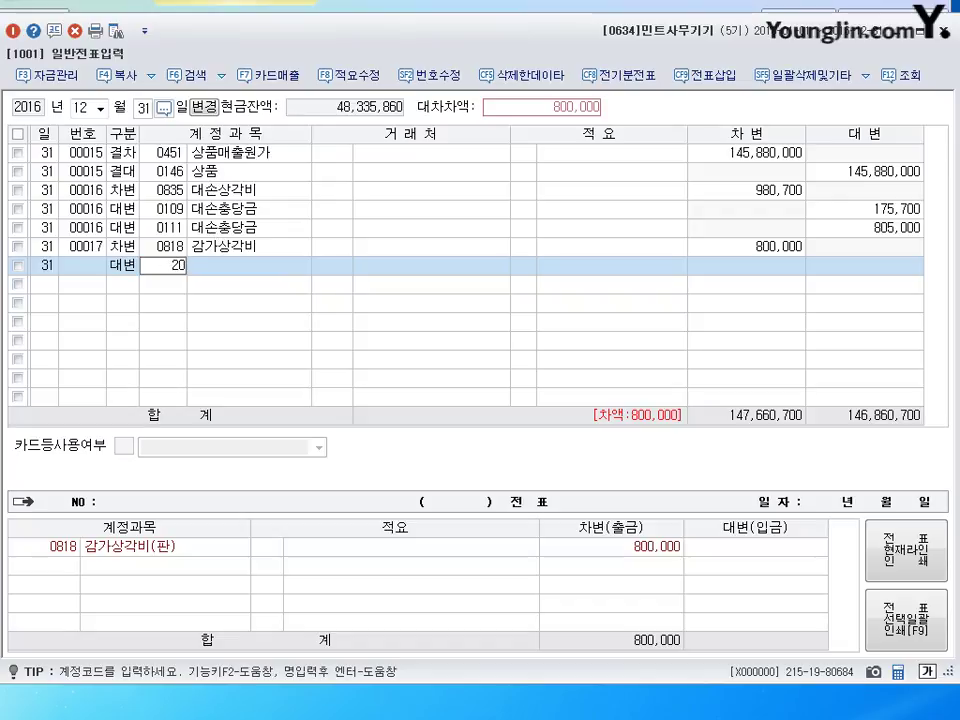
pyautogui.write('9')
pyautogui.press('Return')
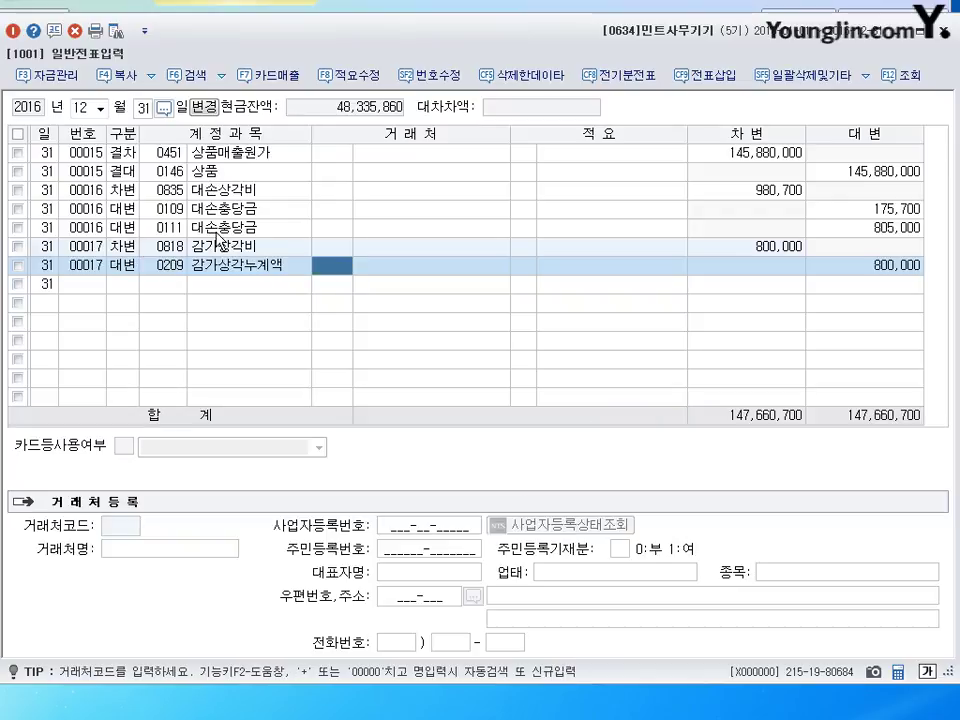
pyautogui.press('Return')
pyautogui.press('Return')
pyautogui.press('Return')
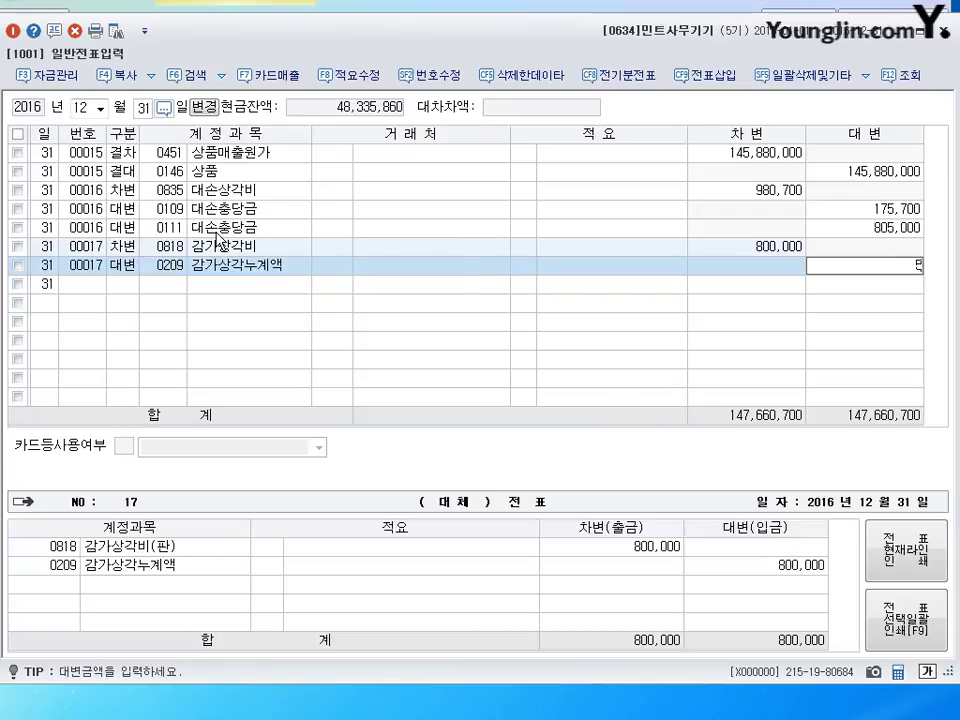
pyautogui.write('5000000')
pyautogui.press('Return')
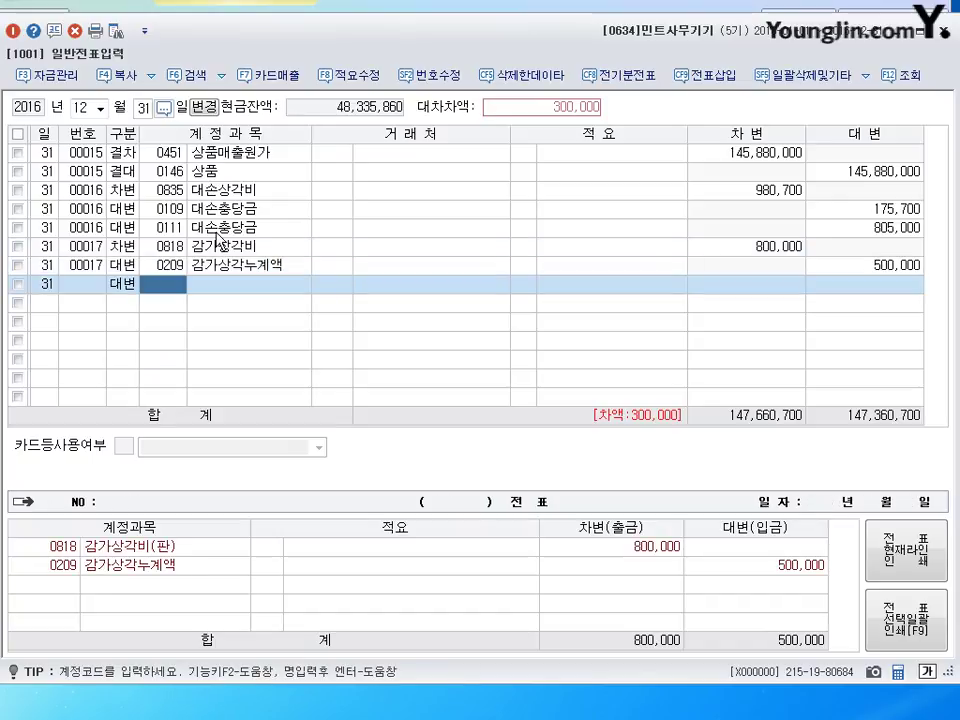
pyautogui.write('213')
pyautogui.press('Return')
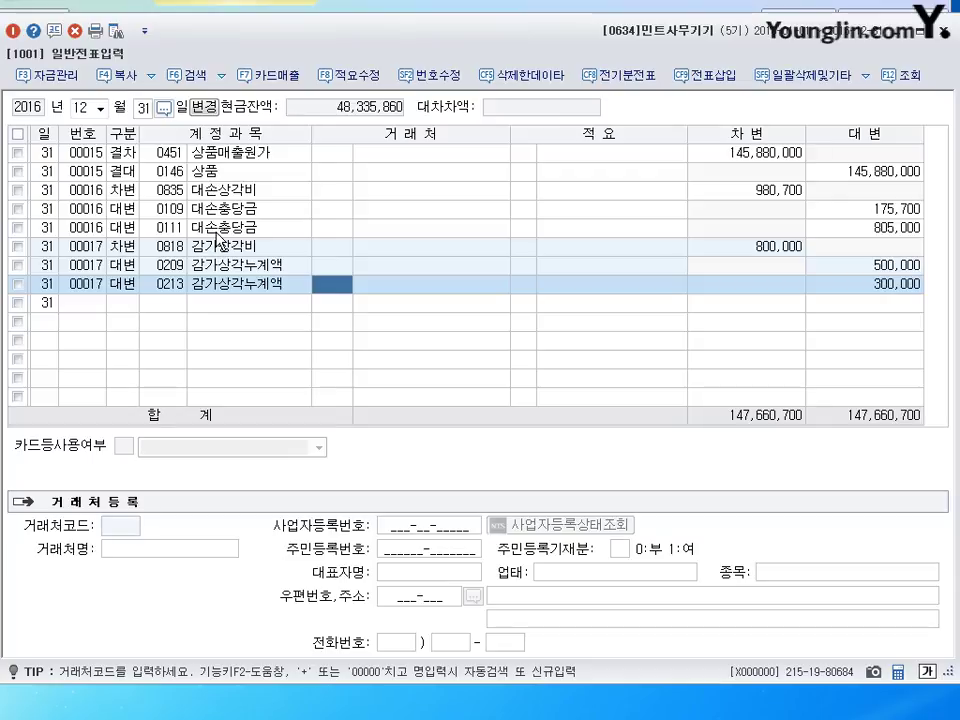
pyautogui.press('Return')
pyautogui.press('Return')
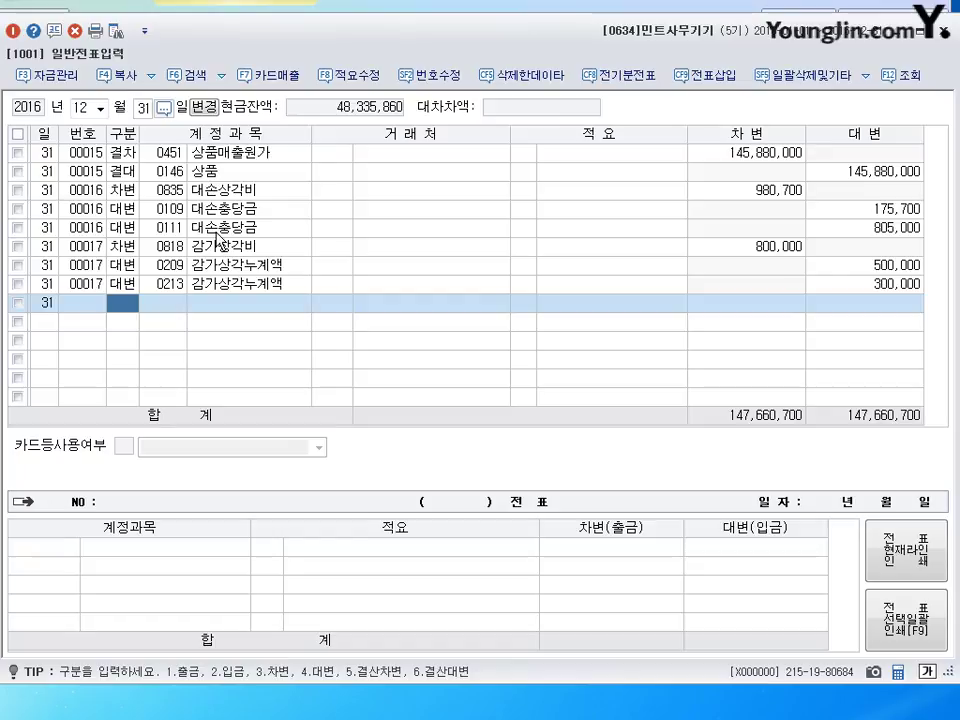
# Enter a 100,000 debit line for 이자비용 0951.
pyautogui.write('3')
pyautogui.press('Return')
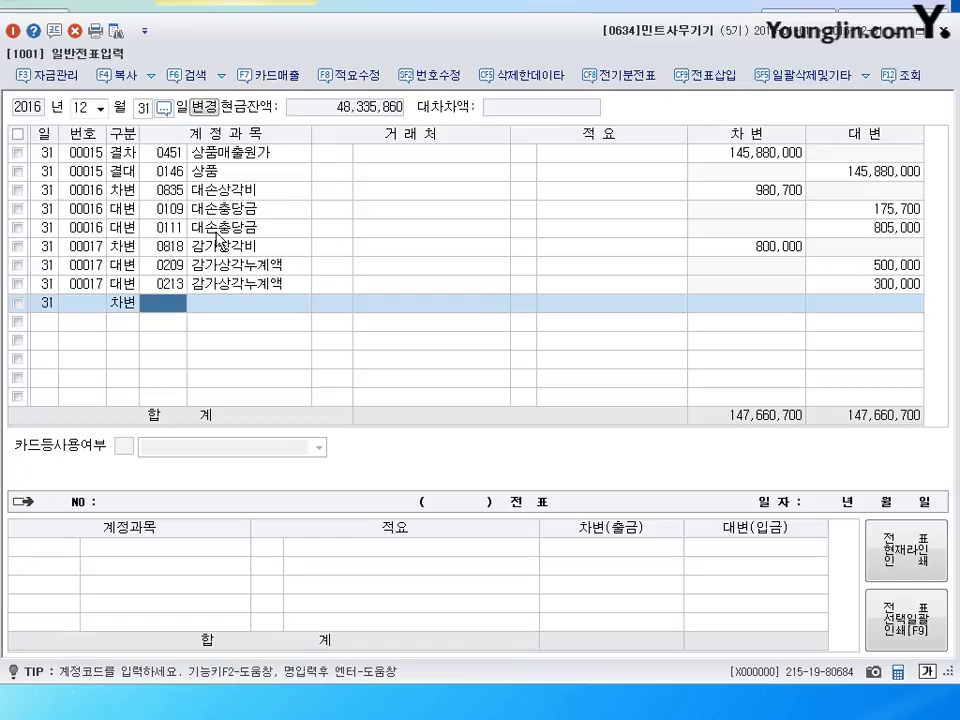
pyautogui.write('951')
pyautogui.press('Return')
pyautogui.press('Return')
pyautogui.press('Return')
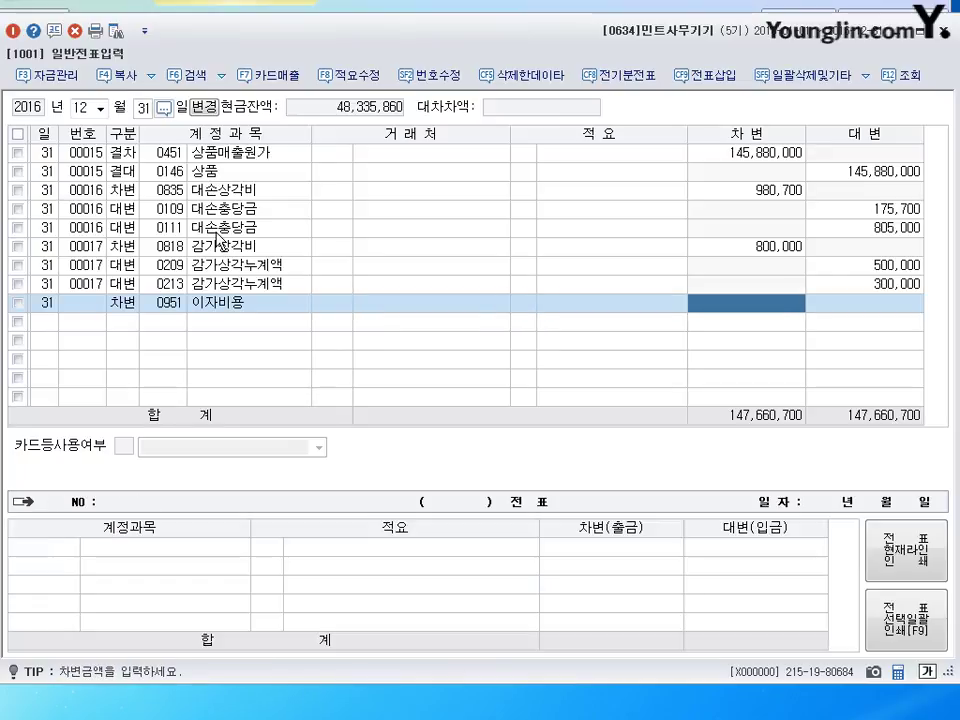
pyautogui.write('1000000')
# Credit 미지급비용 0262 for 100,000 and close the general voucher entry window.
pyautogui.press('Return')
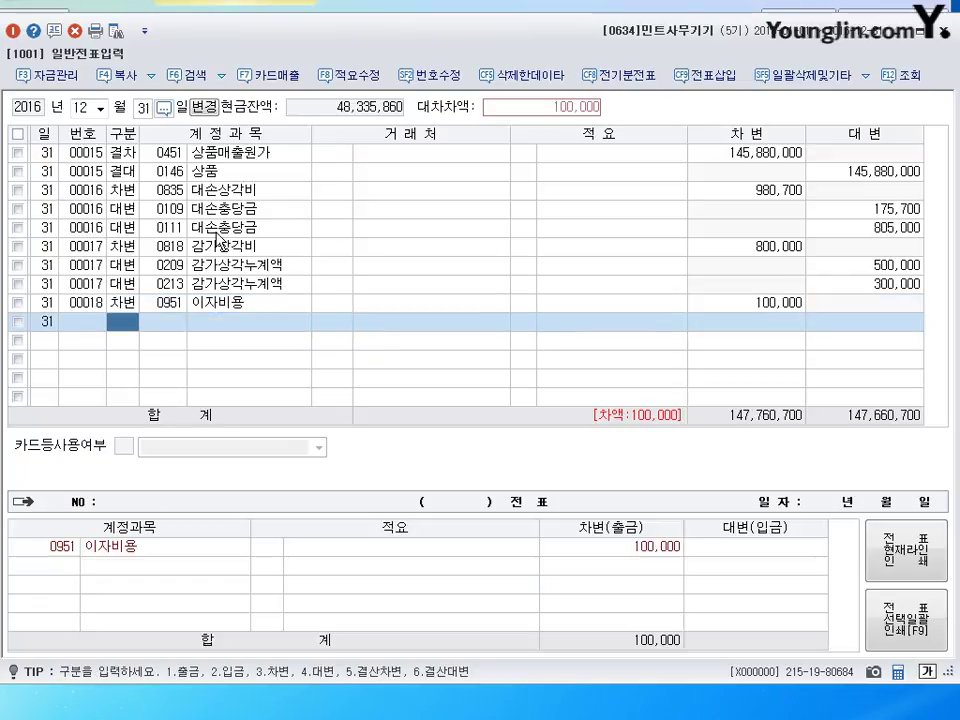
pyautogui.write('4')
pyautogui.press('Return')
pyautogui.write('262')
pyautogui.press('Return')
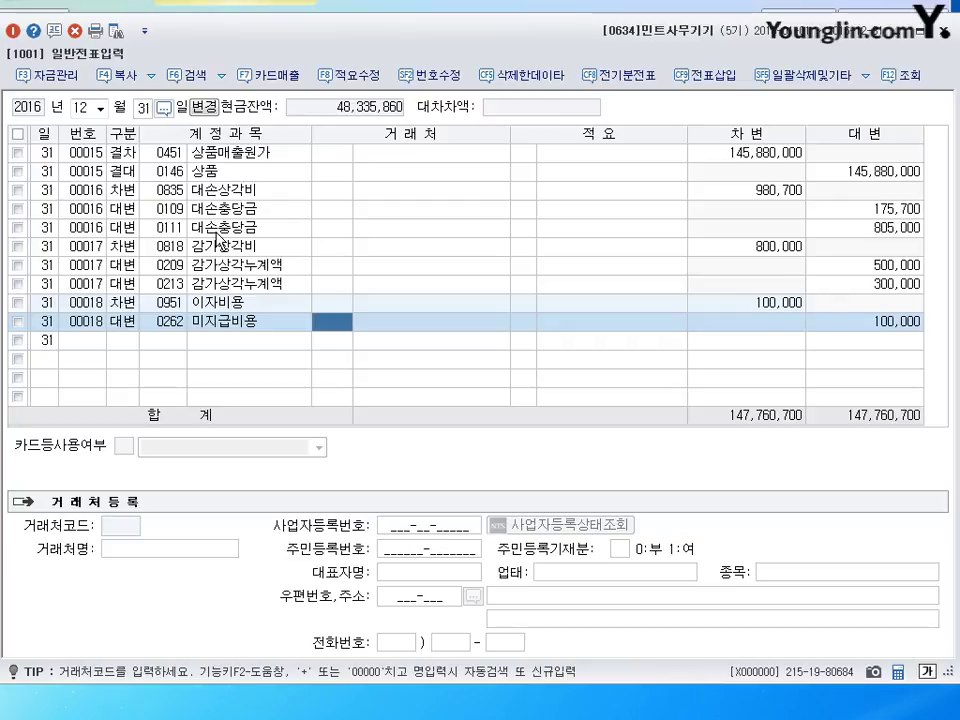
pyautogui.press('Return')
pyautogui.press('Return')
pyautogui.press('Return')
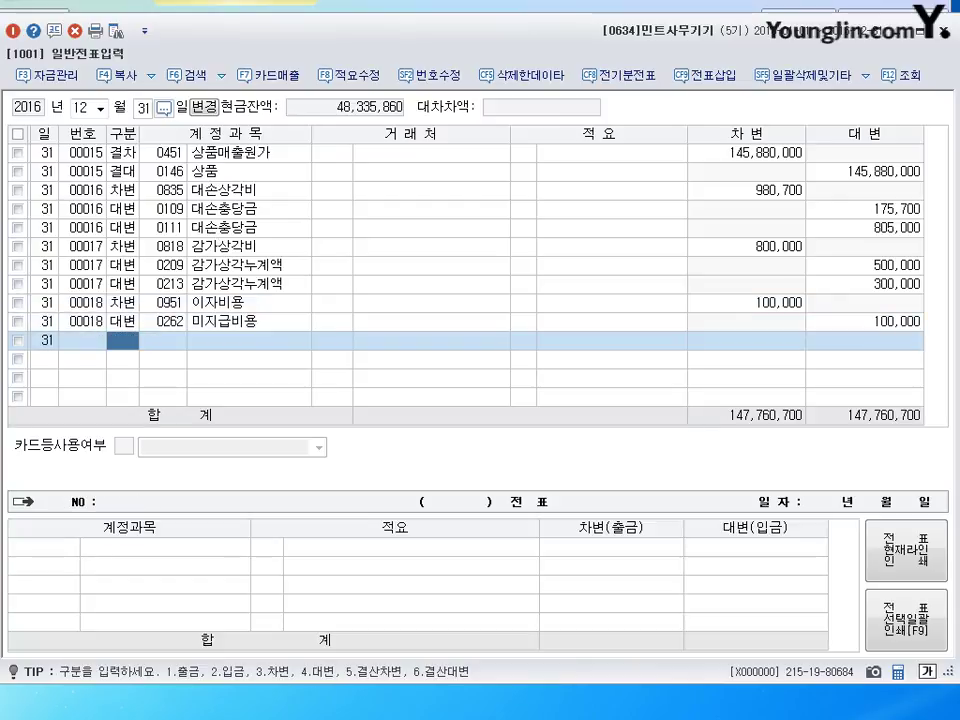
pyautogui.press('Escape')
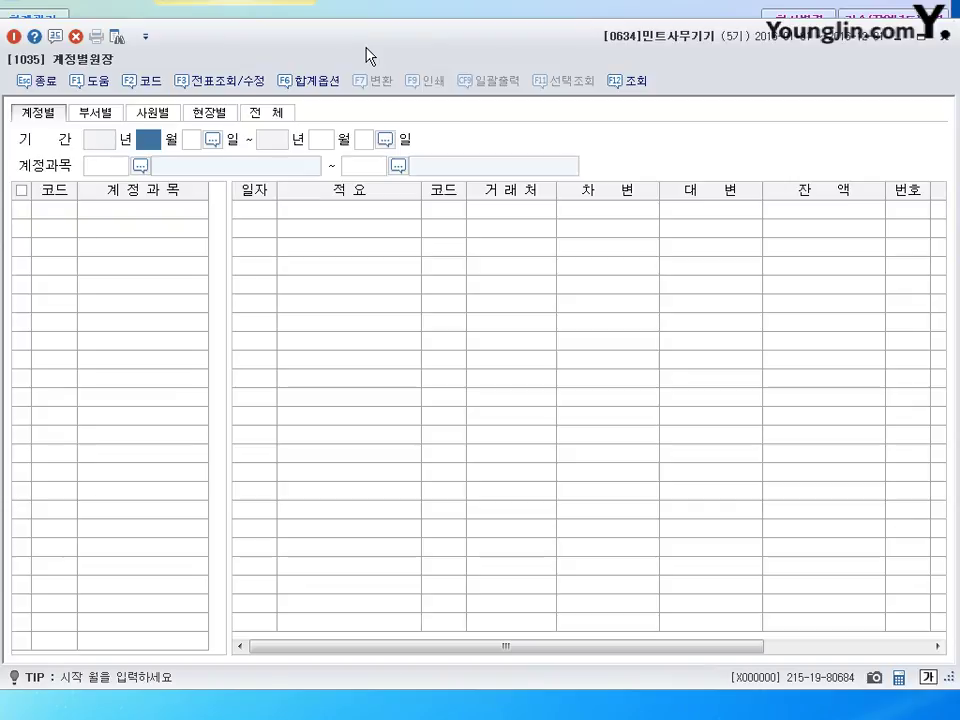
# Load the 0102 당좌예금 ledger for 2016-06-01 through 06-30.
pyautogui.write('6')
pyautogui.press('Return')
pyautogui.write('1')
pyautogui.press('Return')
pyautogui.press('Return')
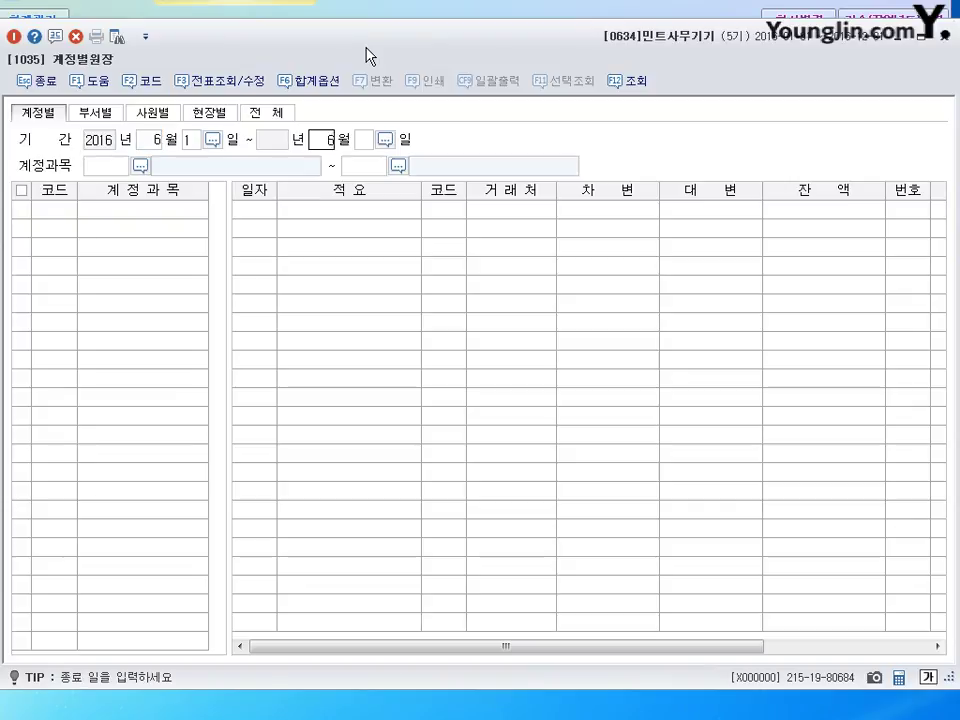
pyautogui.write('30')
pyautogui.press('Return')
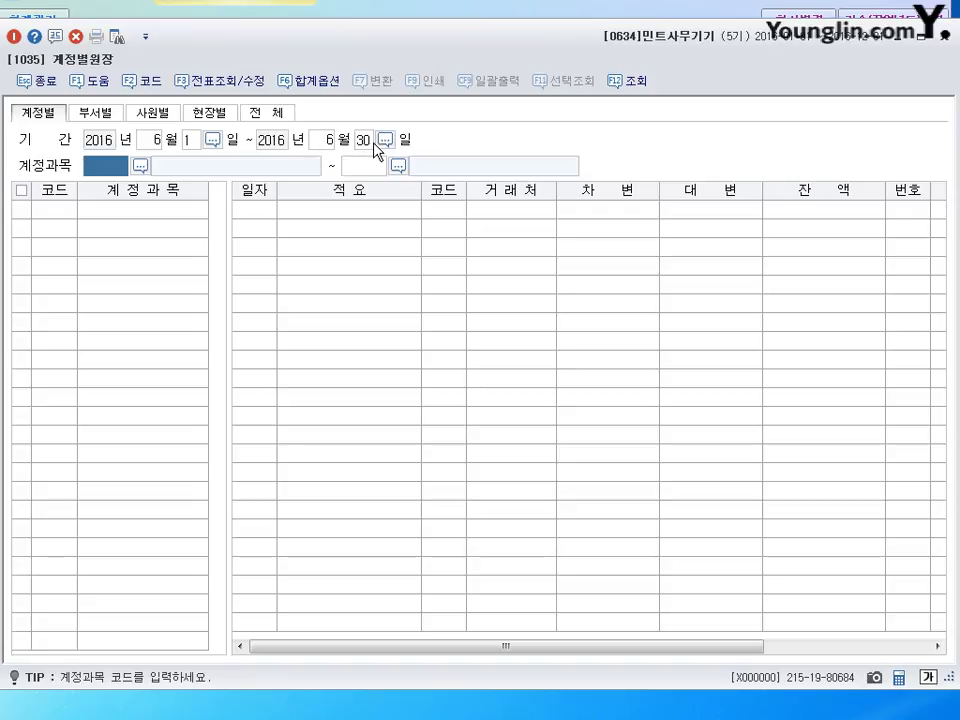
pyautogui.write('102')
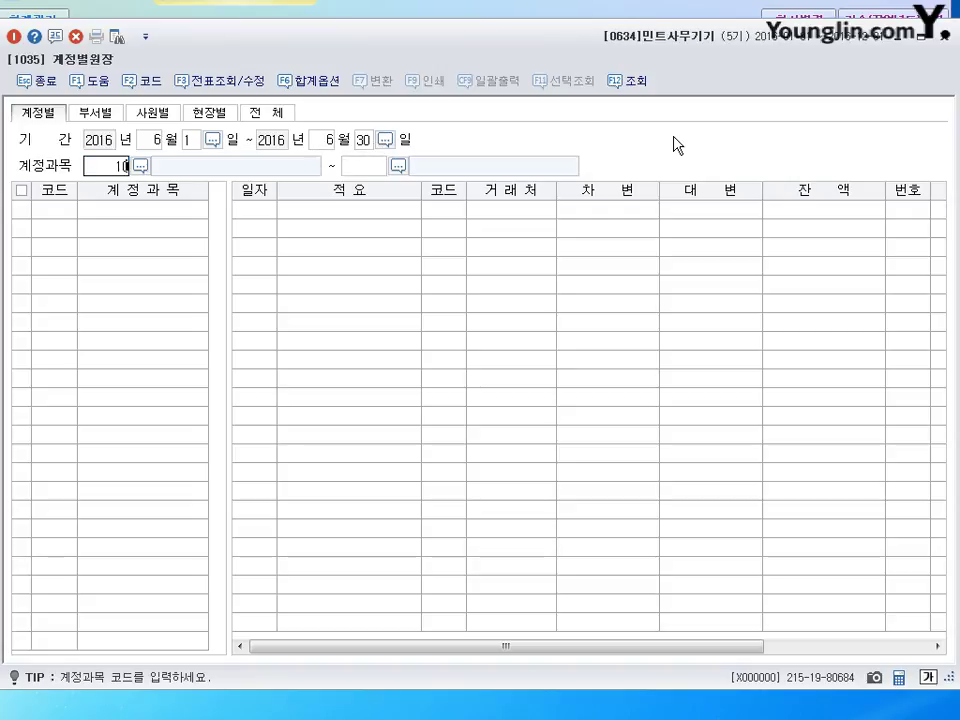
pyautogui.press('Return')
pyautogui.write('102')
pyautogui.press('Return')
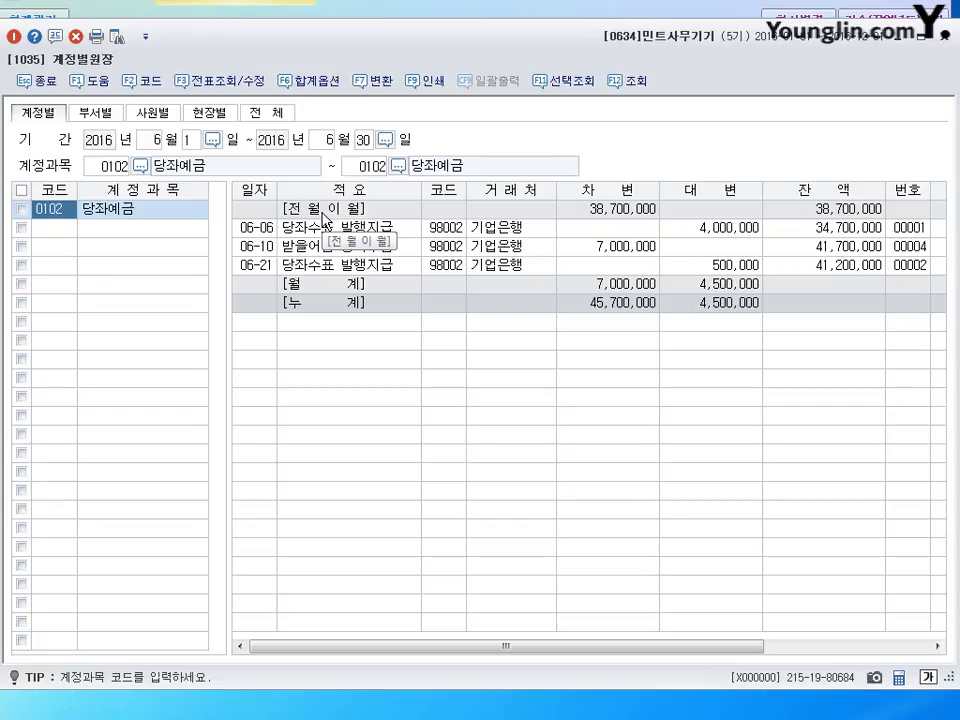
# Review the 06-06 4,000,000 and 06-21 500,000 check credits, then close the ledger.
pyautogui.click(358, 266)
pyautogui.click(364, 229)
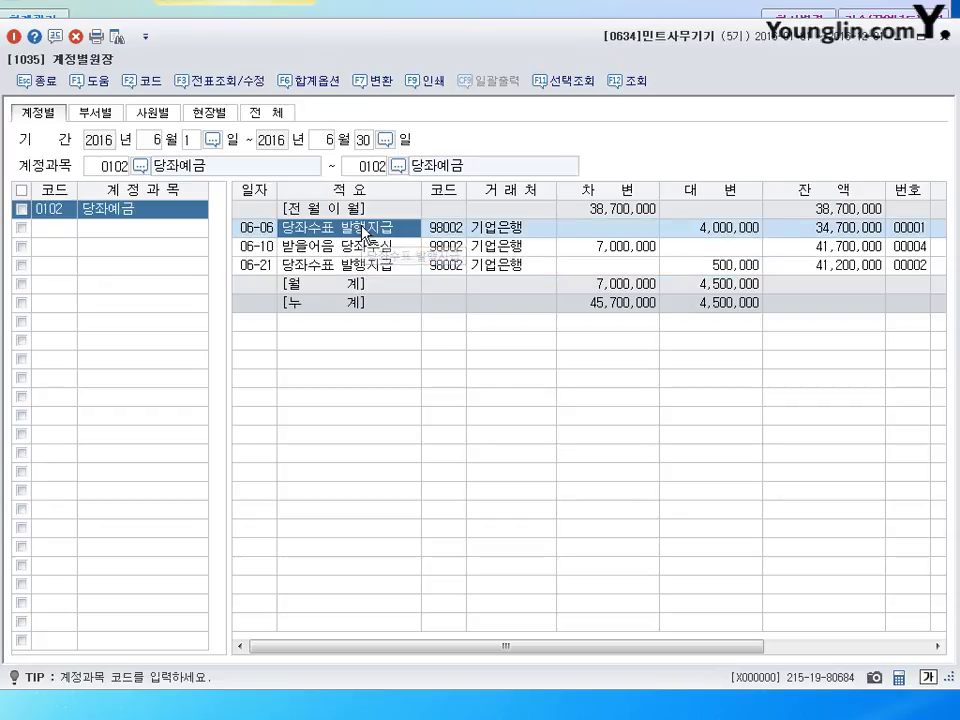
pyautogui.click(720, 228)
pyautogui.click(718, 265)
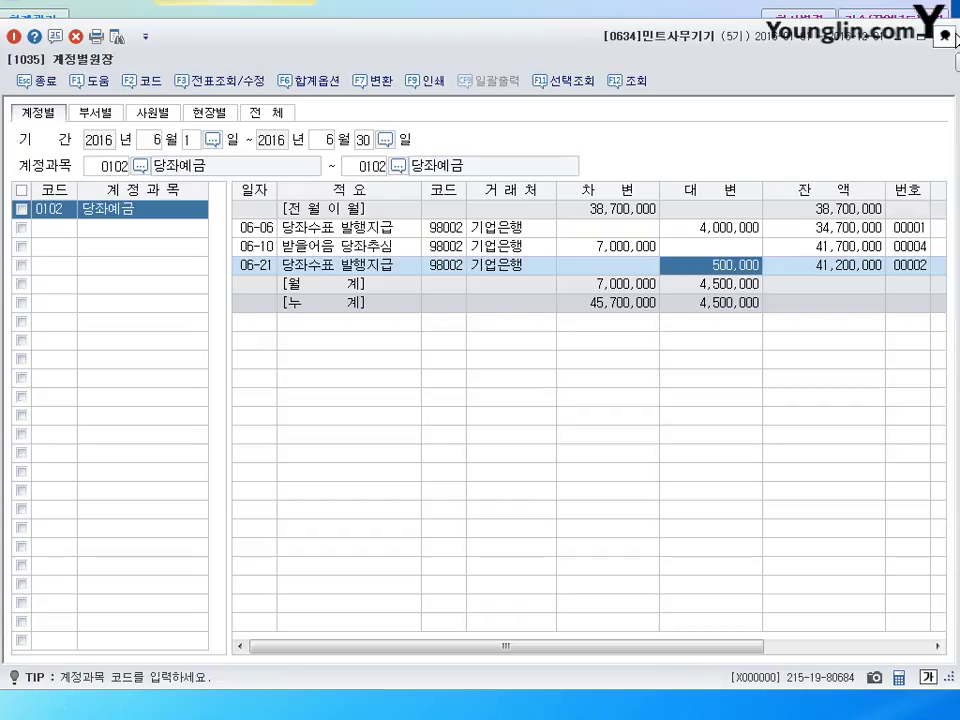
pyautogui.click(950, 38)
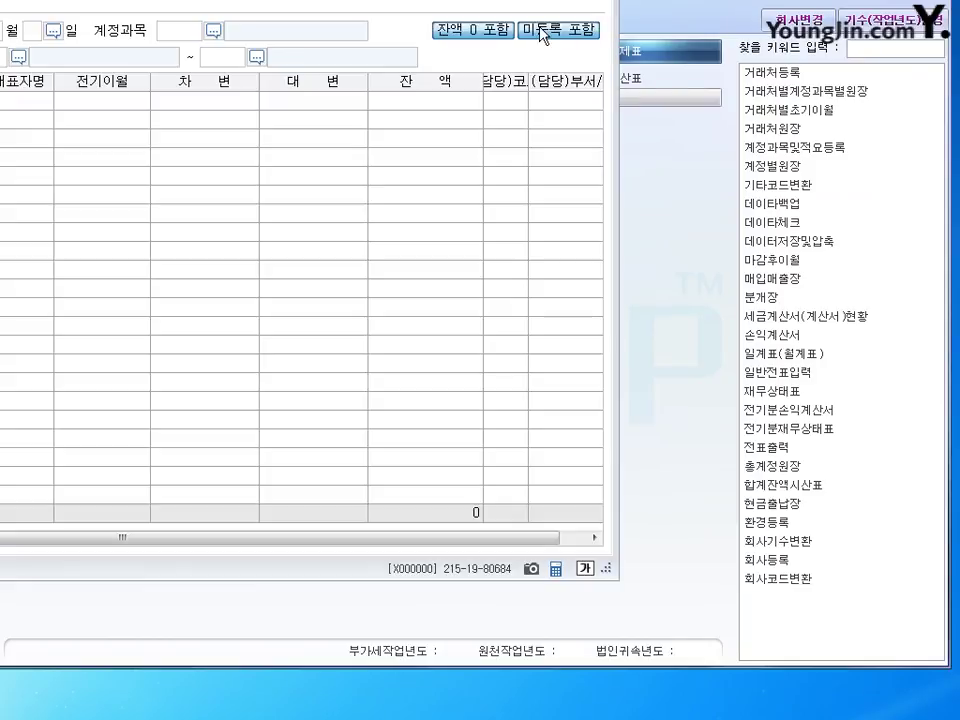
# Open 거래처원장 with the period set to 2016-06-30 through 06-30.
pyautogui.moveTo(300, 5); pyautogui.dragTo(636, 116)
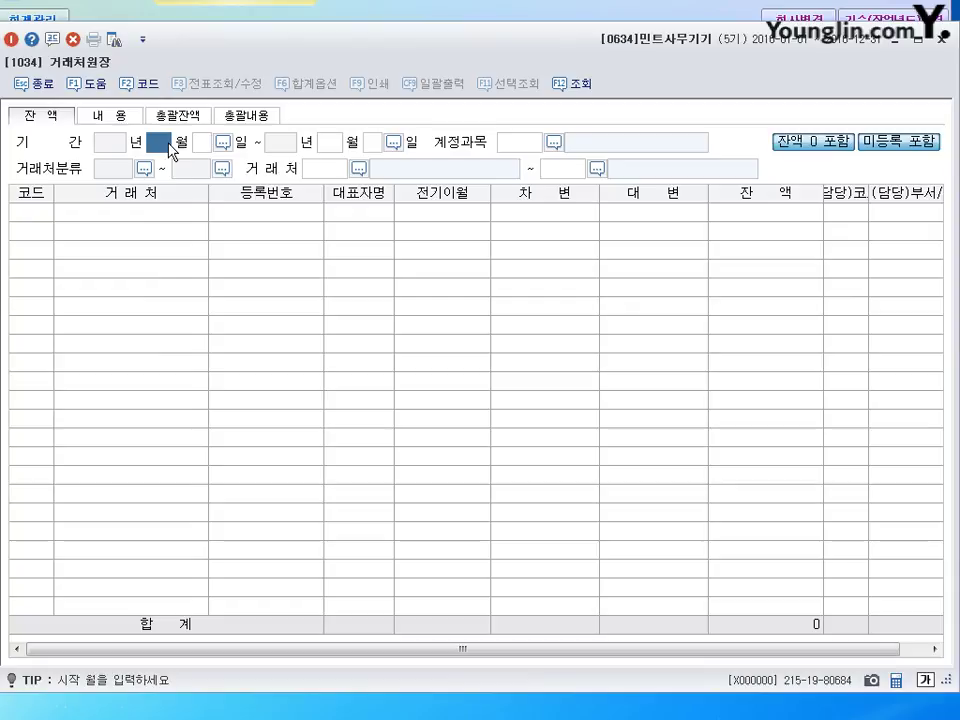
pyautogui.write('6')
pyautogui.press('Return')
pyautogui.write('30')
pyautogui.press('Return')
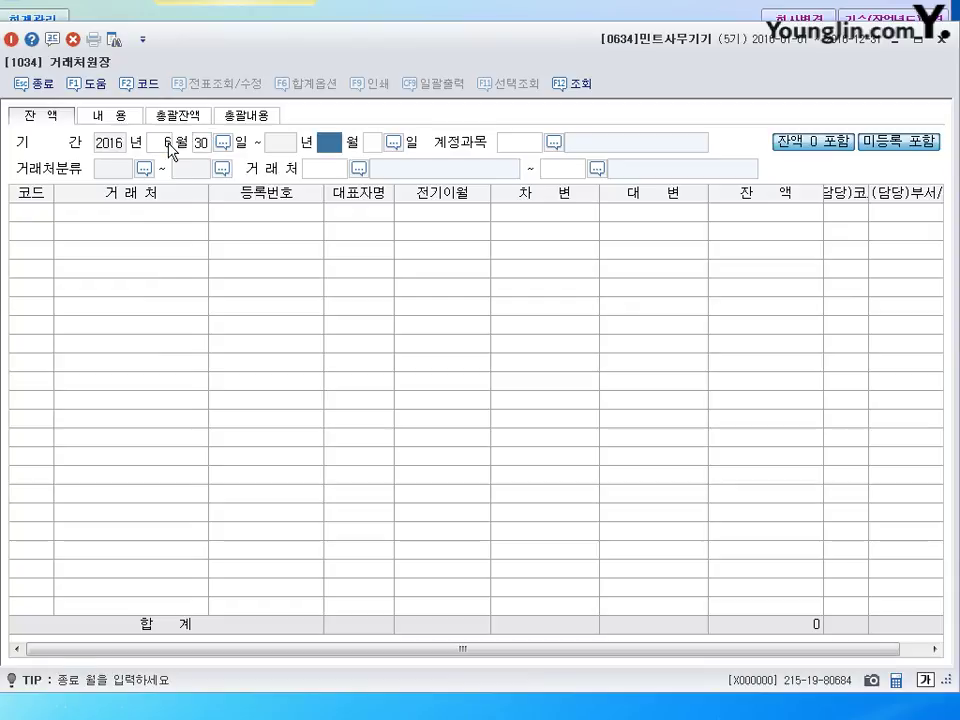
pyautogui.write('6')
pyautogui.press('Return')
pyautogui.write('30')
pyautogui.press('Return')
# List 0108 외상매출금 balances for customers 01000 onward, check 화이트상사's 21,200,000, and open 손익계산서.
pyautogui.write('10')
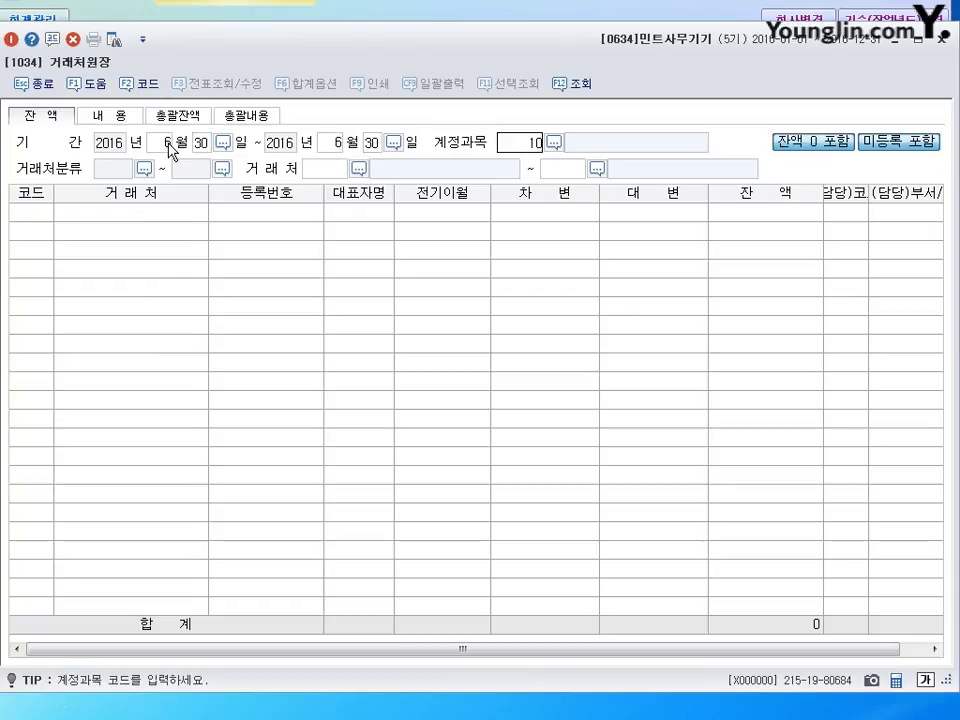
pyautogui.write('8')
pyautogui.press('Return')
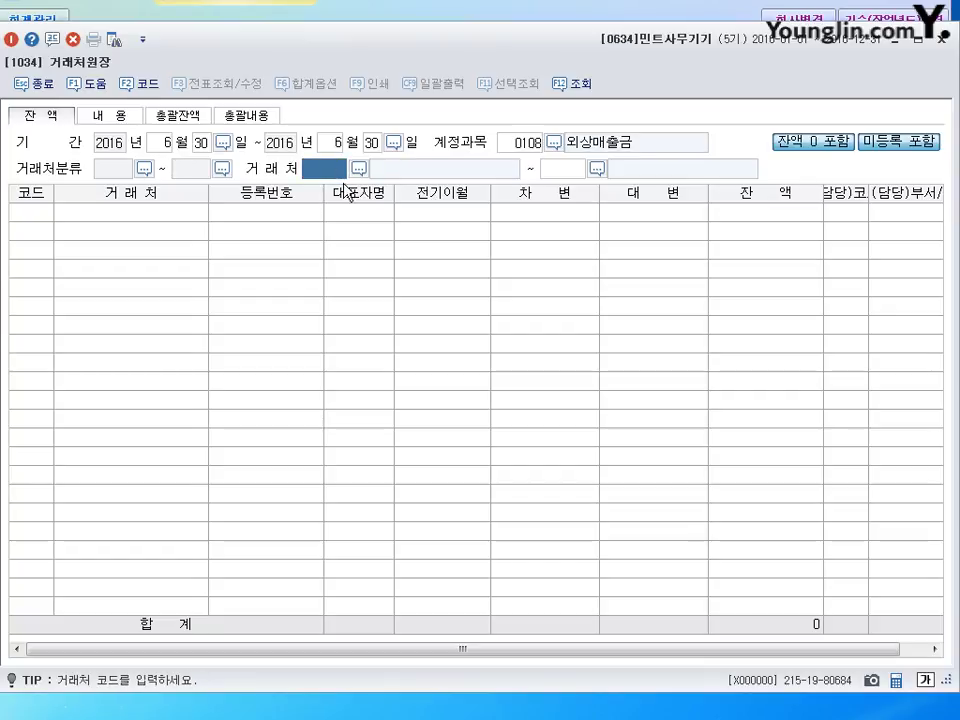
pyautogui.write('1000')
pyautogui.press('Return')
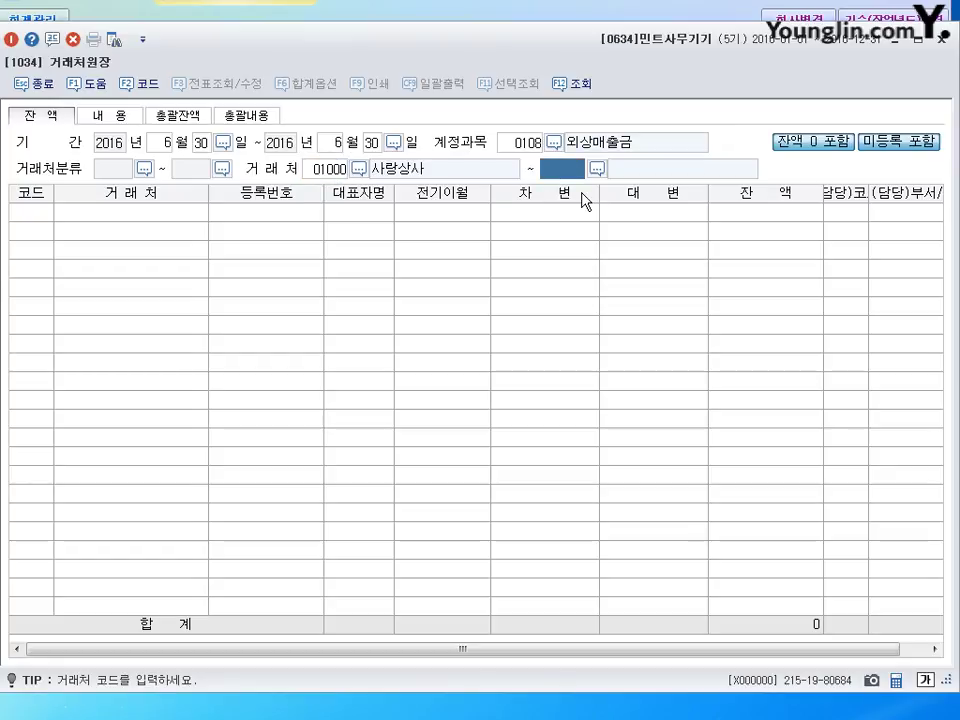
pyautogui.press('Return')
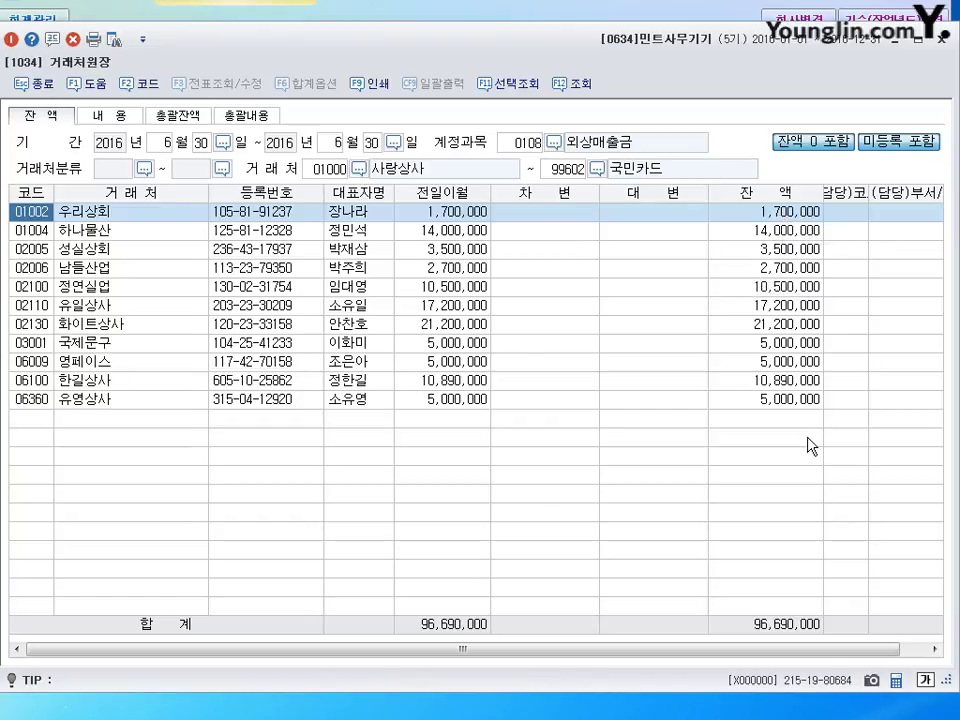
pyautogui.click(805, 328)
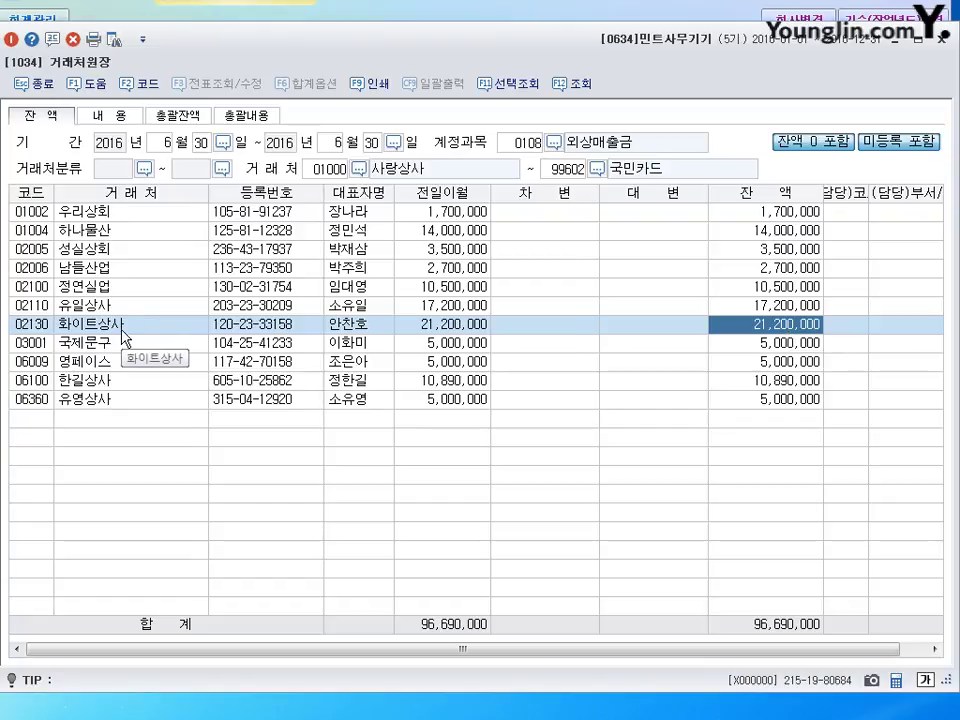
pyautogui.click(943, 45)
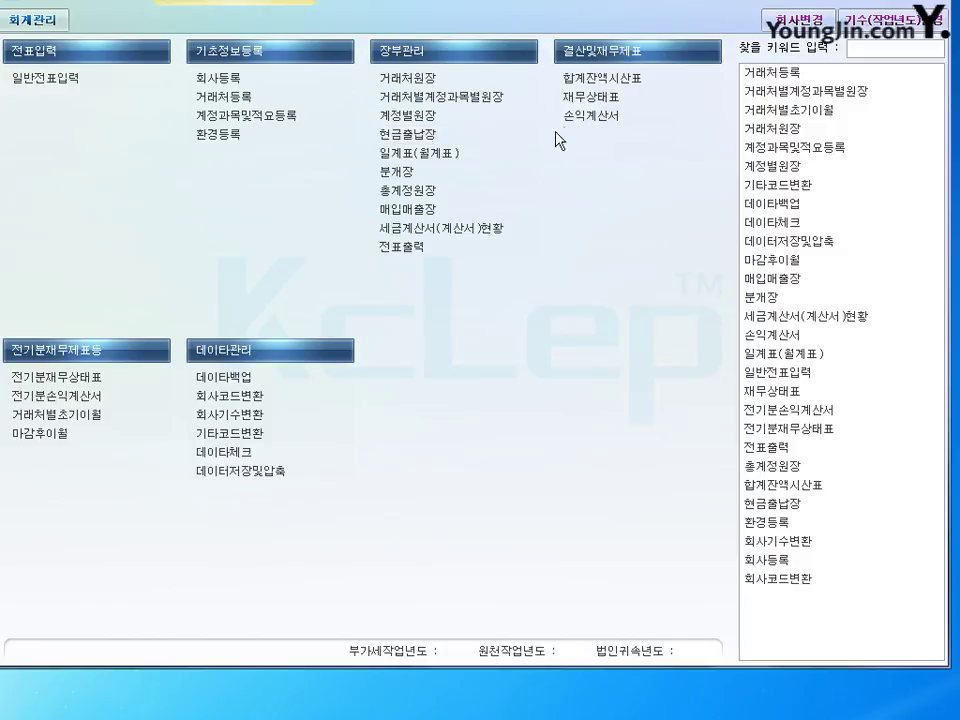
pyautogui.click(592, 118)
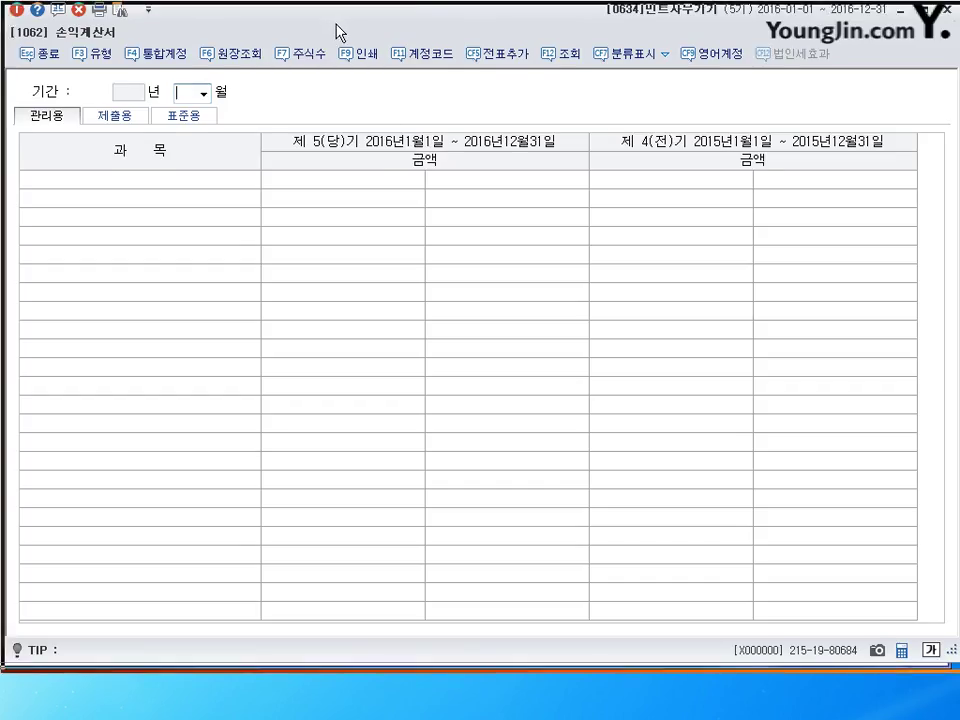
# Load 손익계산서 through June 2016, maximize it, and check 상품매출 of 227,560,000.
pyautogui.write('6')
pyautogui.press('Return')
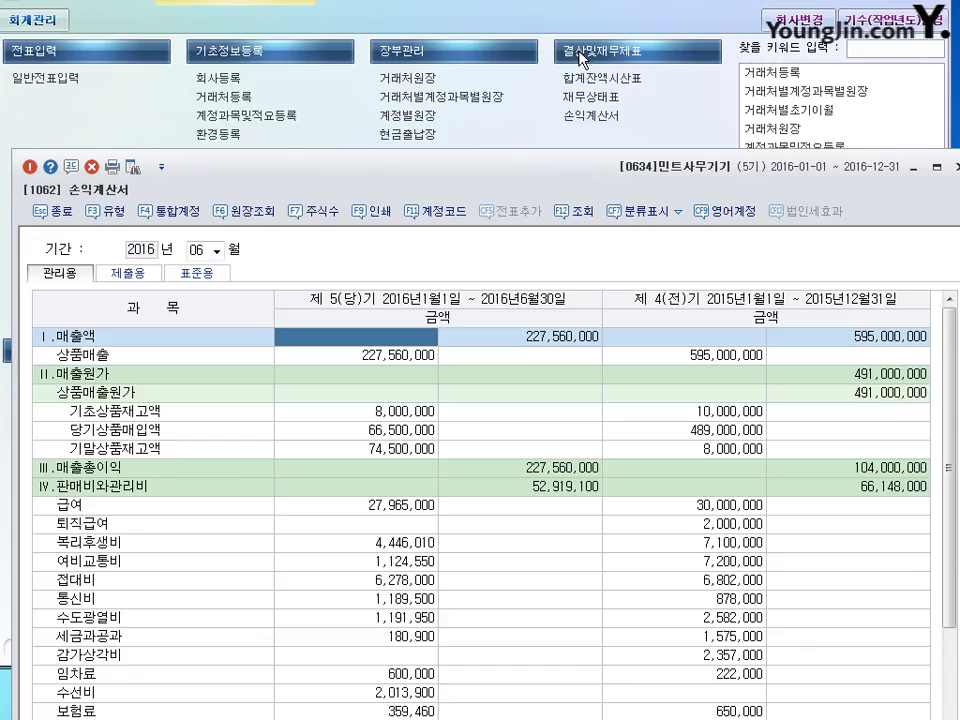
pyautogui.click(445, 45)
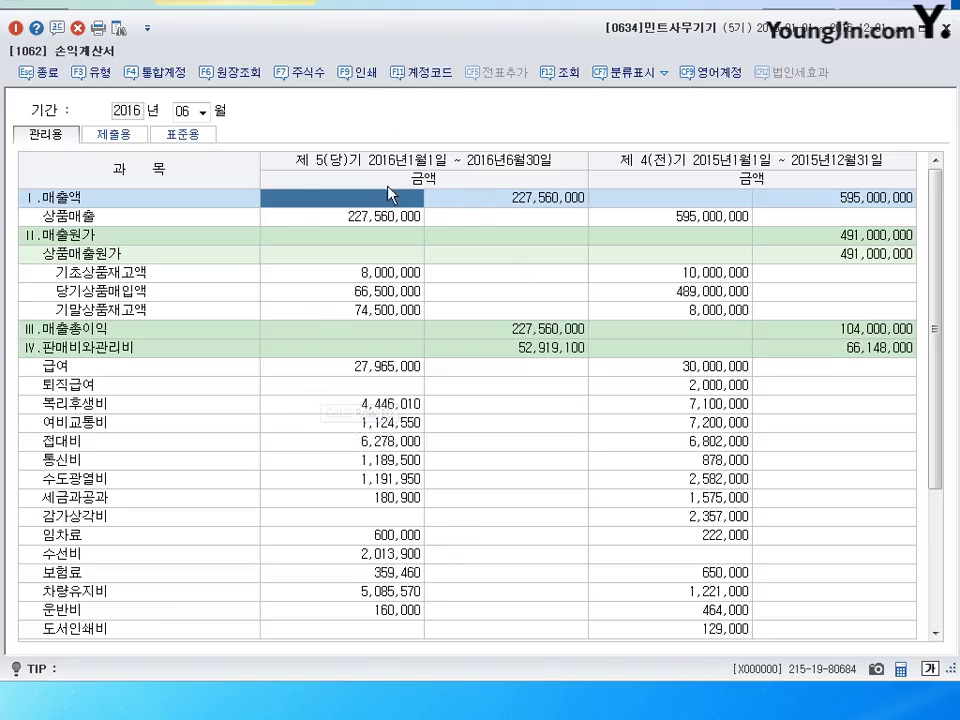
pyautogui.click(365, 222)
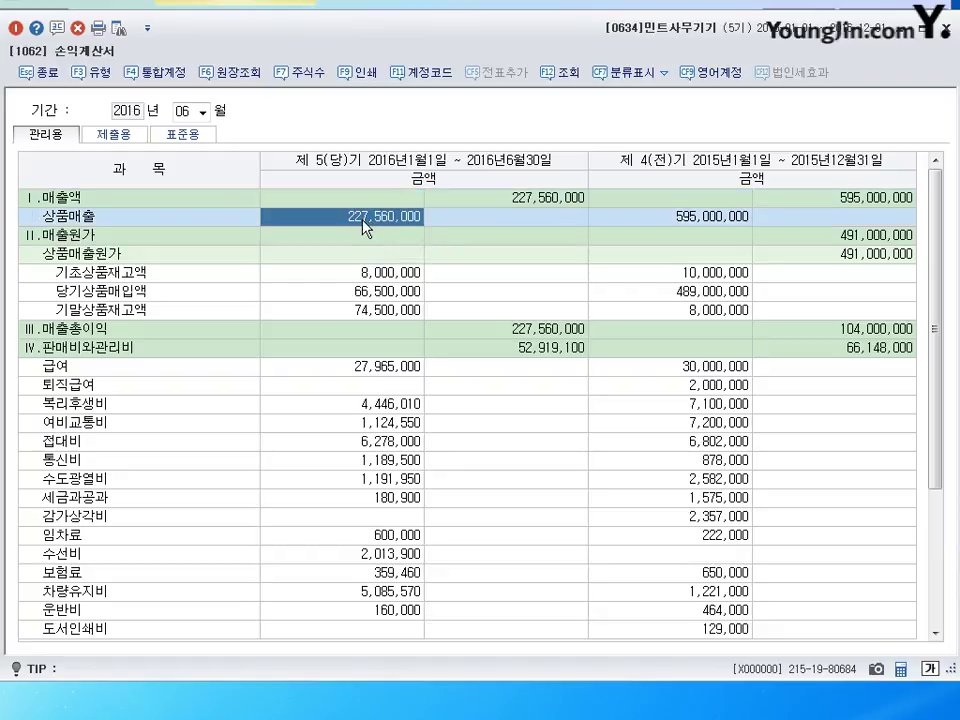